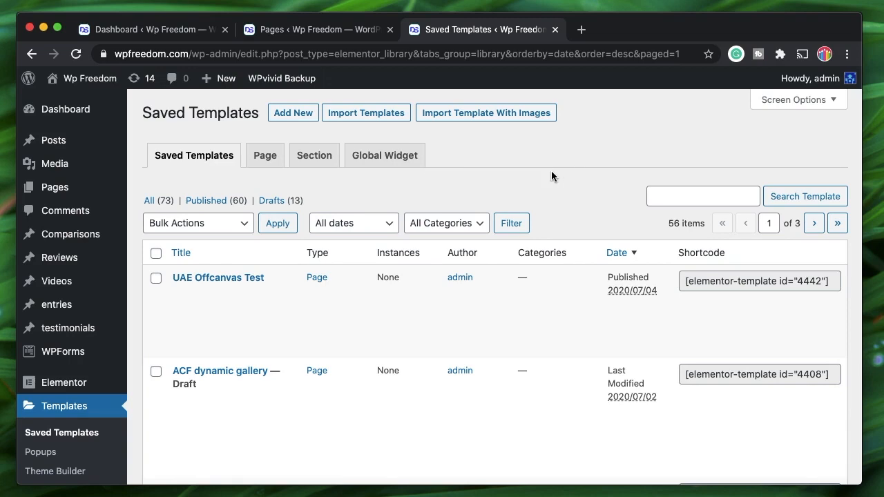
Step: Create a new WordPress page and dismiss the Block Editor welcome guide
{"action": "mouse_move", "coordinate": [48, 187]}
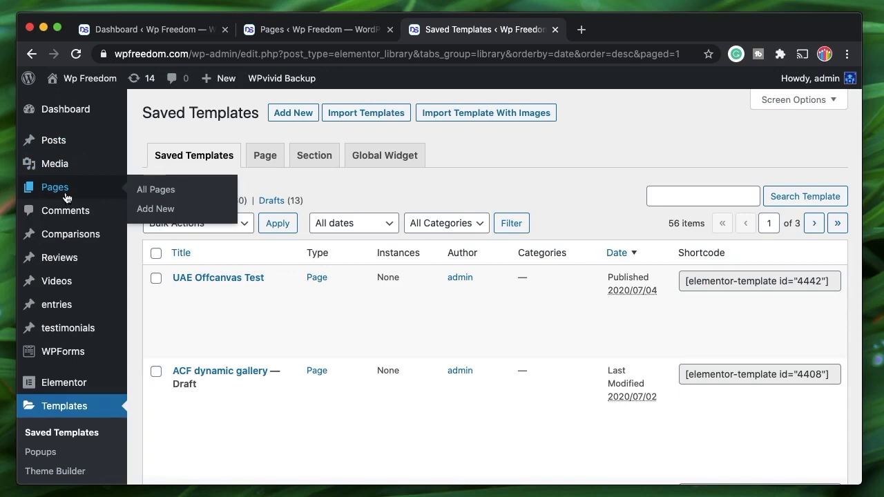
{"action": "left_click", "coordinate": [159, 216]}
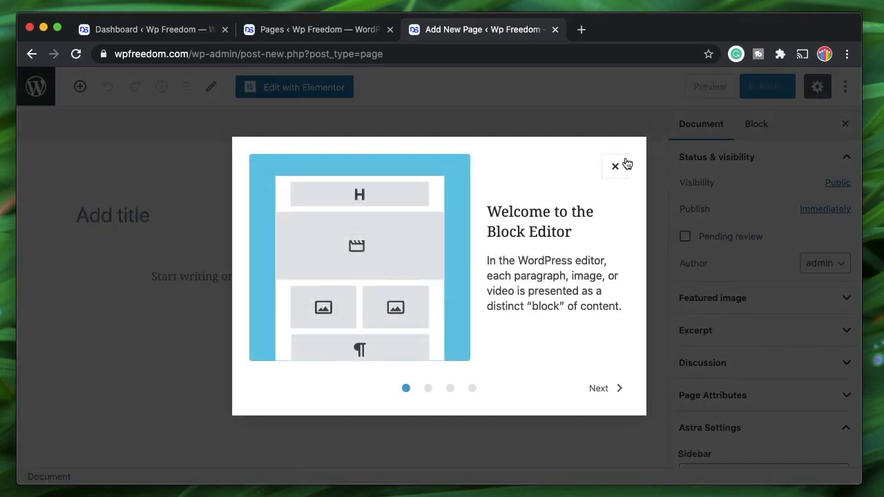
{"action": "left_click", "coordinate": [625, 163]}
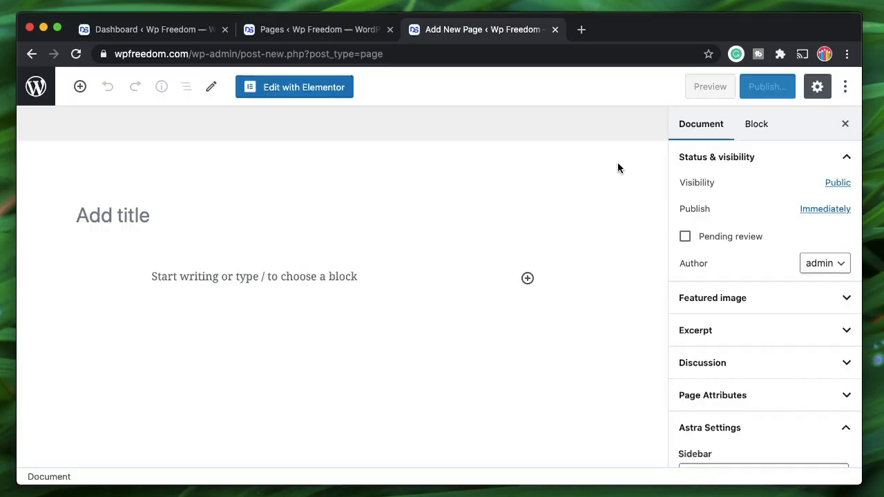
Step: Title the new page "My favourite page"
{"action": "left_click", "coordinate": [268, 211]}
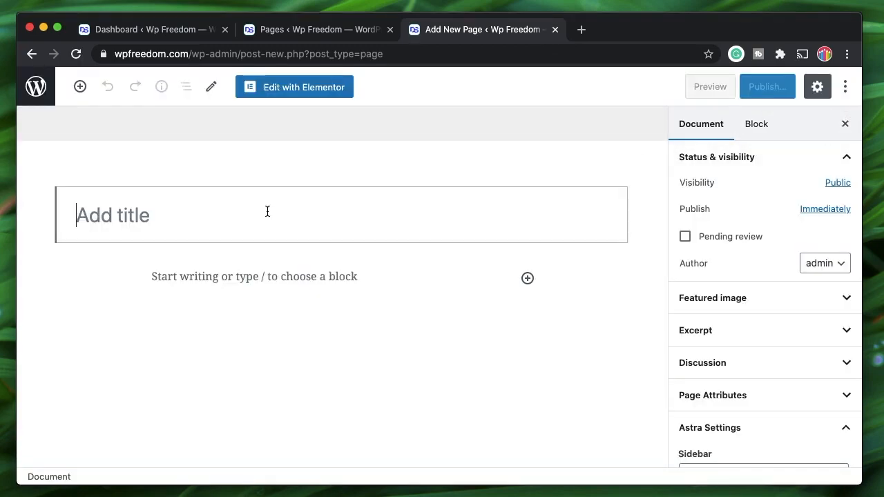
{"action": "type", "text": "Add t"}
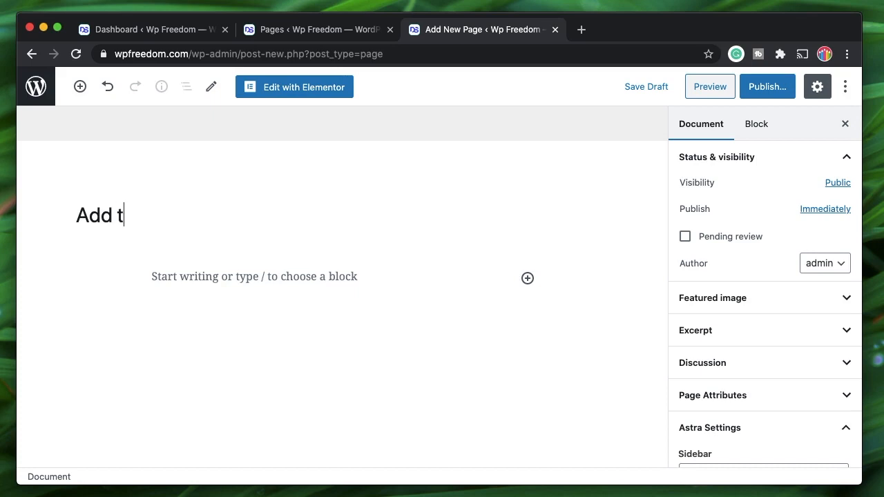
{"action": "key", "text": "BackSpace"}
{"action": "key", "text": "BackSpace"}
{"action": "key", "text": "BackSpace"}
{"action": "key", "text": "BackSpace"}
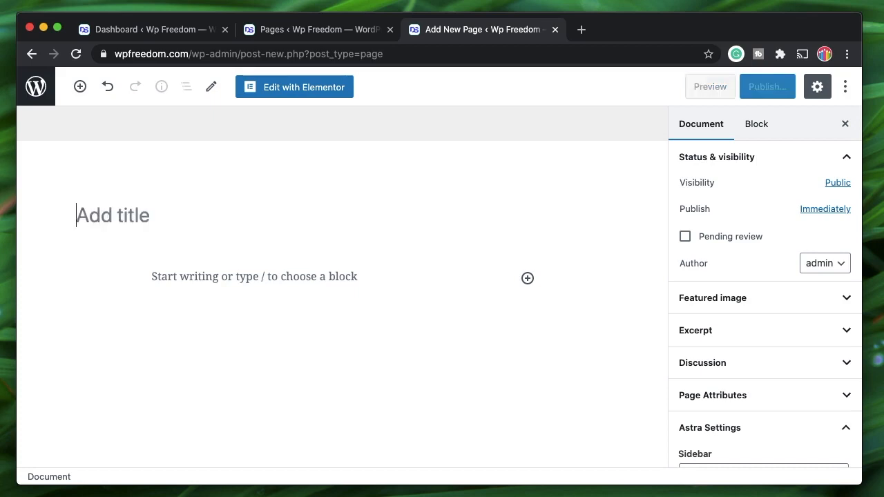
{"action": "type", "text": "My favourtie"}
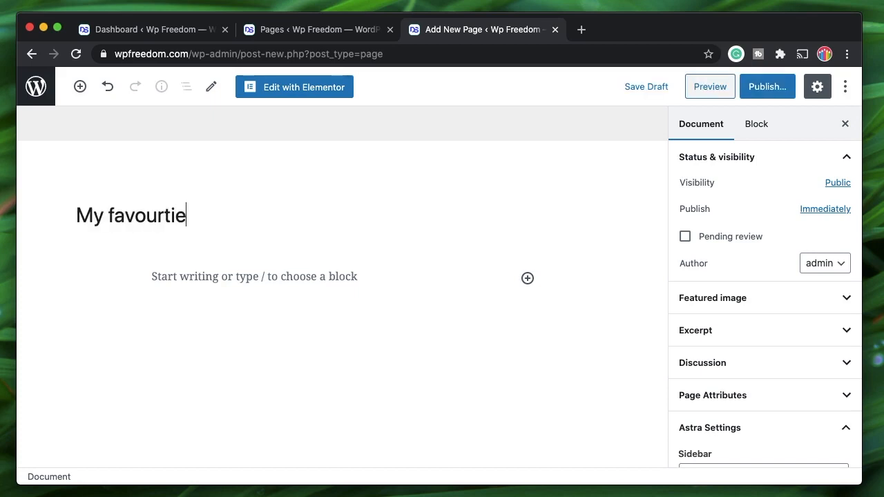
{"action": "key", "text": "BackSpace"}
{"action": "key", "text": "BackSpace"}
{"action": "type", "text": "ite page"}
Step: Open the new page for editing with Elementor
{"action": "left_click", "coordinate": [294, 102]}
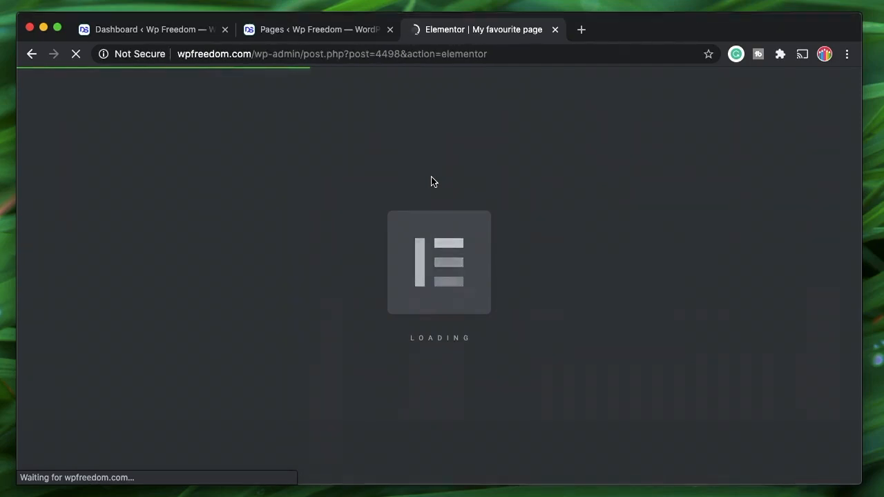
{"action": "left_click", "coordinate": [322, 35]}
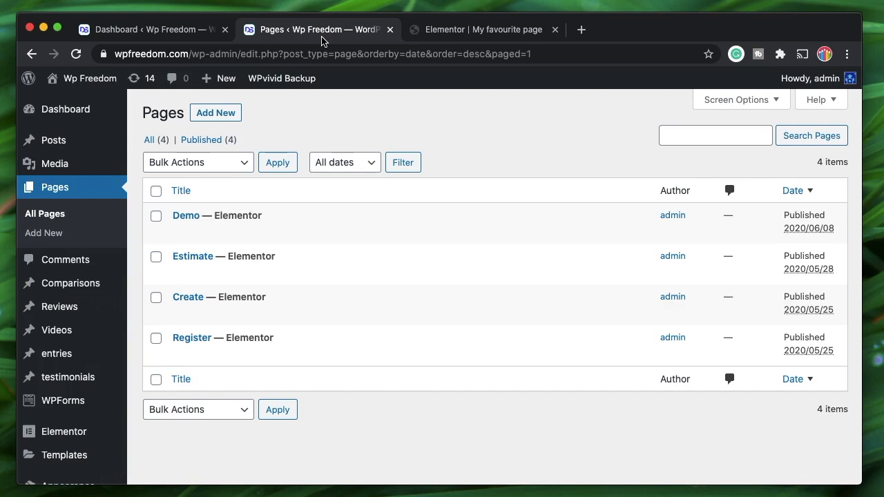
{"action": "left_click", "coordinate": [459, 33]}
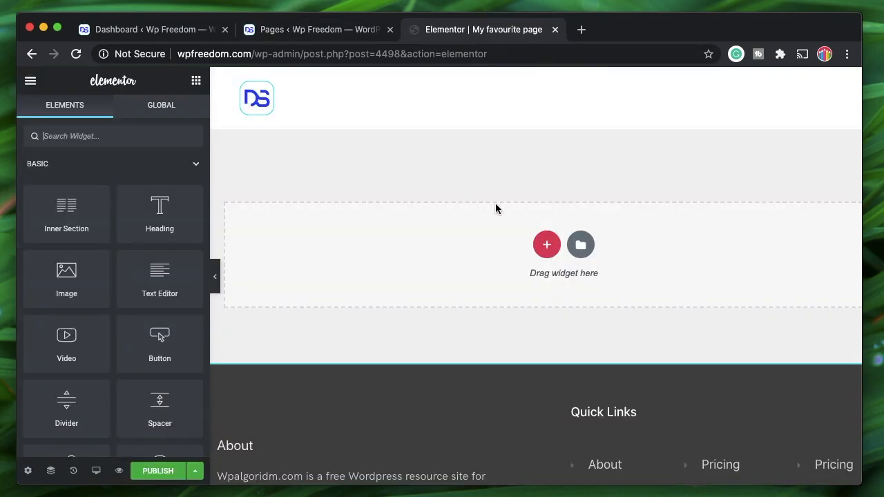
Step: Insert the "Homepage – Restaurant" page template from the Elementor library and look over the inserted content
{"action": "left_click", "coordinate": [580, 244]}
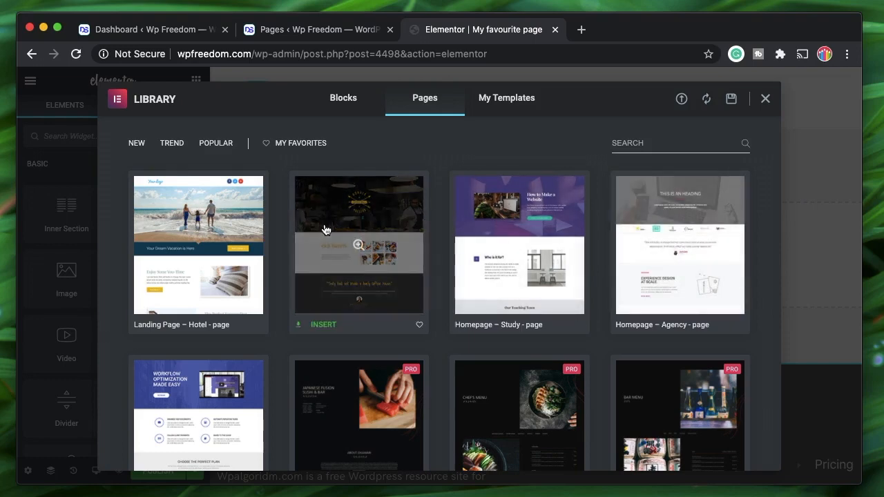
{"action": "left_click", "coordinate": [307, 330]}
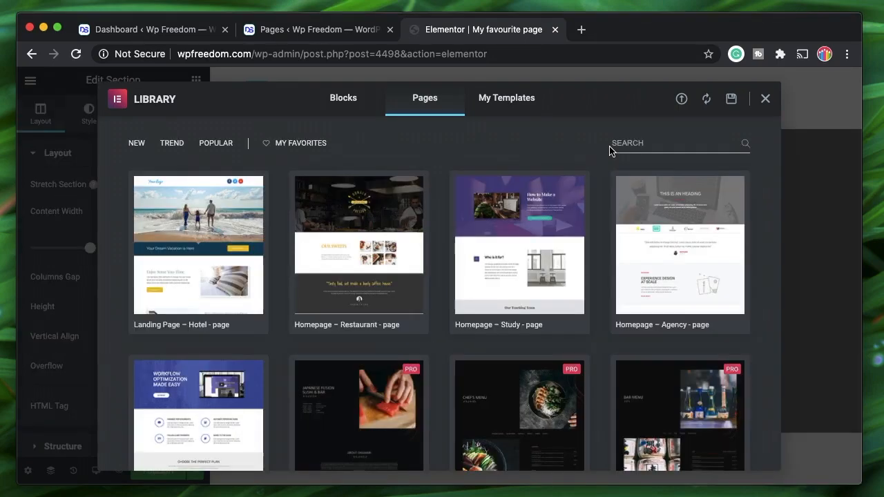
{"action": "key", "text": "Escape"}
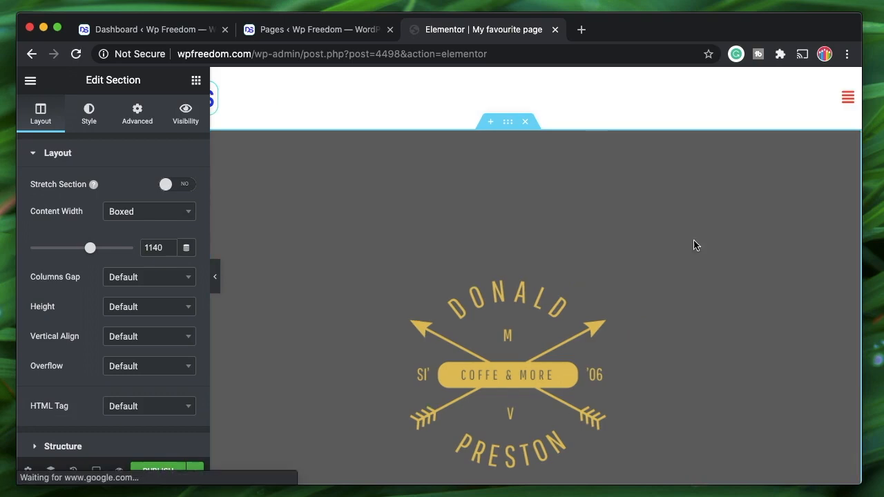
{"action": "scroll", "coordinate": [583, 267], "scroll_direction": "down", "scroll_amount": 8}
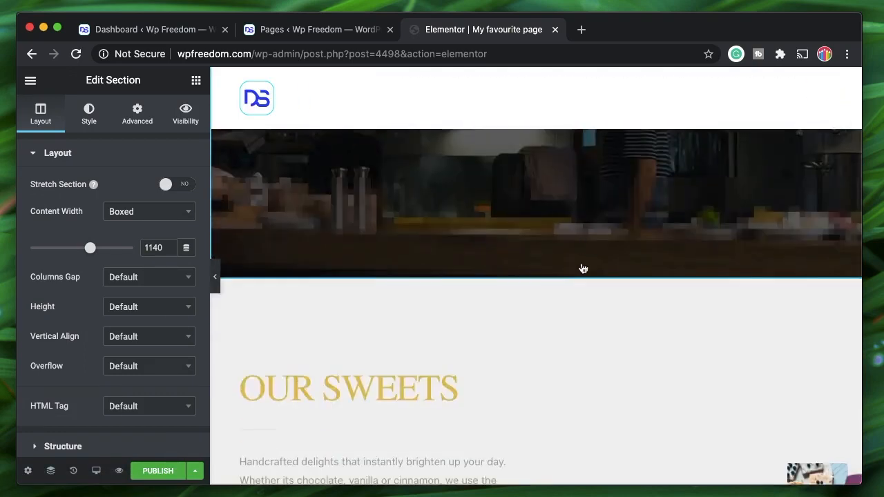
{"action": "scroll", "coordinate": [583, 267], "scroll_direction": "up", "scroll_amount": 8}
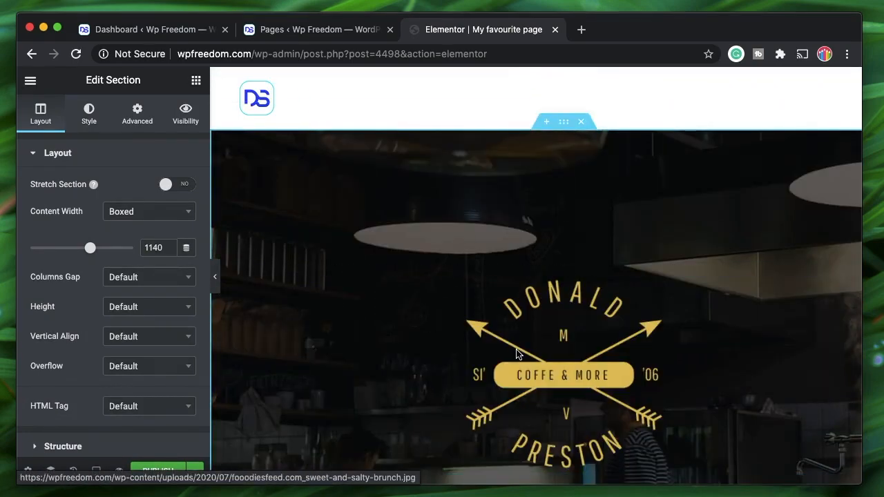
{"action": "scroll", "coordinate": [569, 252], "scroll_direction": "down", "scroll_amount": 5}
{"action": "scroll", "coordinate": [569, 252], "scroll_direction": "up", "scroll_amount": 5}
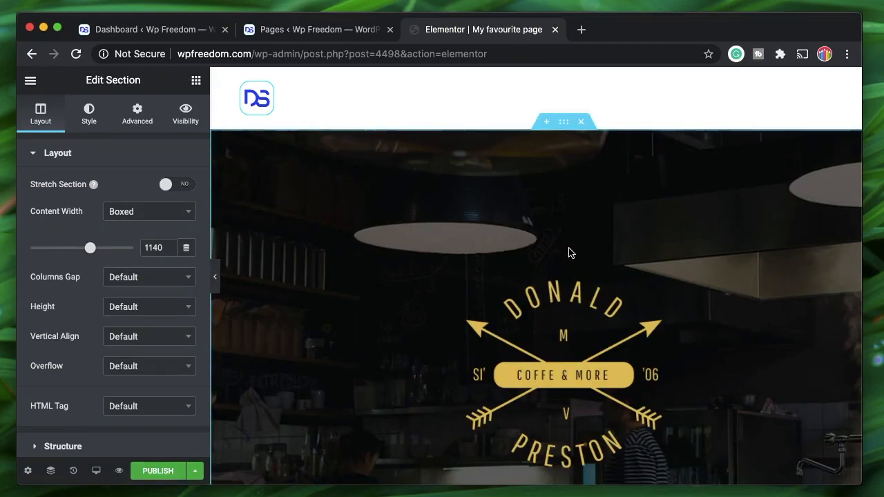
Step: Add a single-column section above the restaurant hero section and place an "Add to favorites" widget in it
{"action": "left_click", "coordinate": [546, 121]}
{"action": "left_click", "coordinate": [545, 192]}
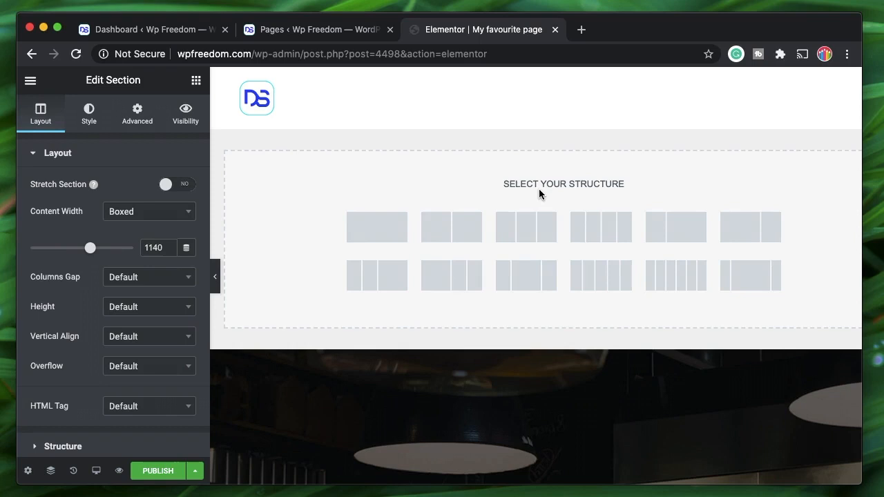
{"action": "left_click", "coordinate": [376, 227]}
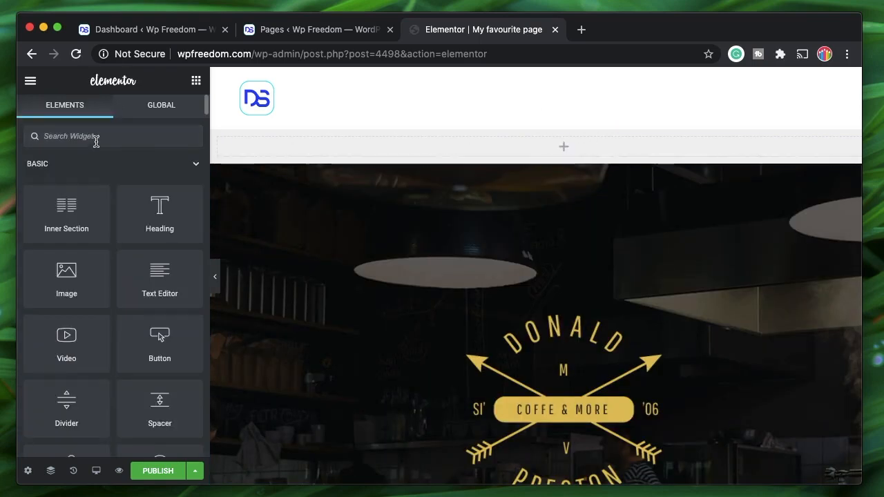
{"action": "type", "text": "add"}
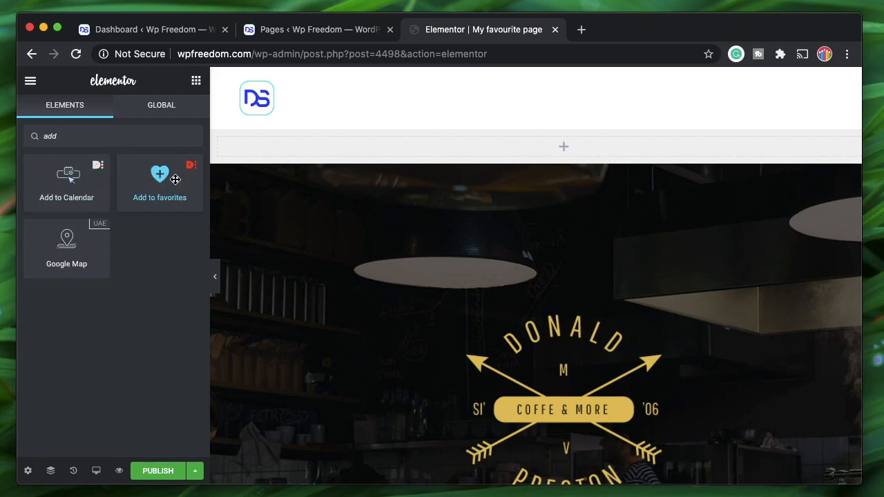
{"action": "left_click_drag", "start_coordinate": [175, 179], "coordinate": [540, 142]}
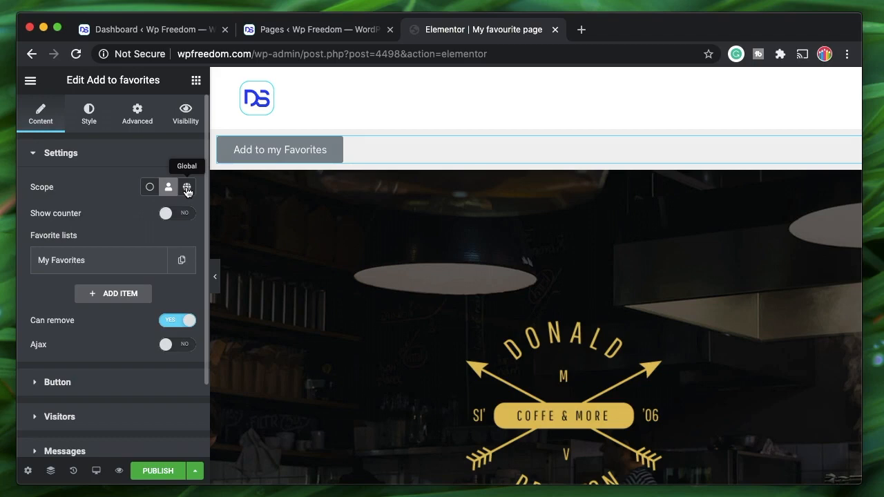
Step: Set the widget's scope to the cookie-based option and change the My Favorites list's key to "my_favourites"
{"action": "left_click", "coordinate": [148, 194]}
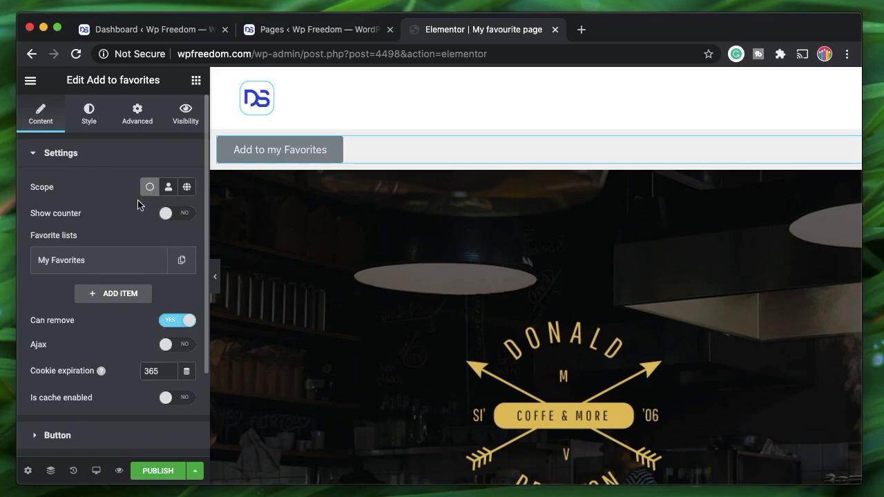
{"action": "scroll", "coordinate": [130, 237], "scroll_direction": "down", "scroll_amount": 1}
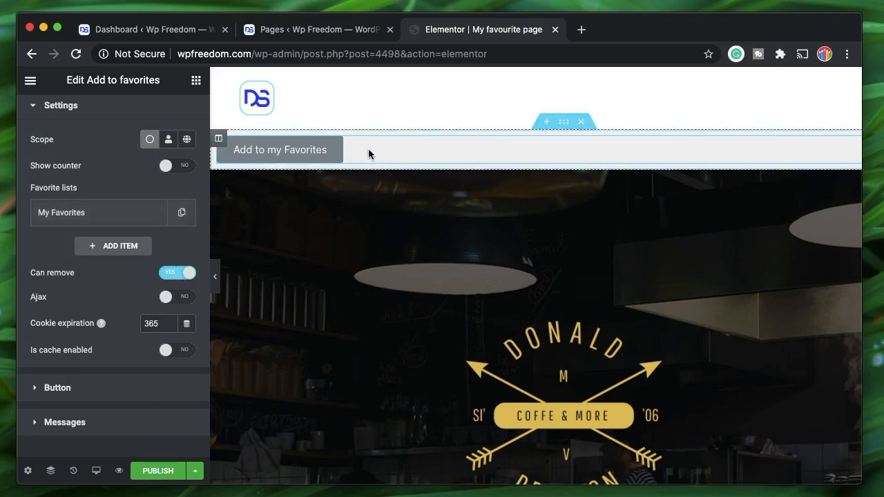
{"action": "left_click", "coordinate": [110, 214]}
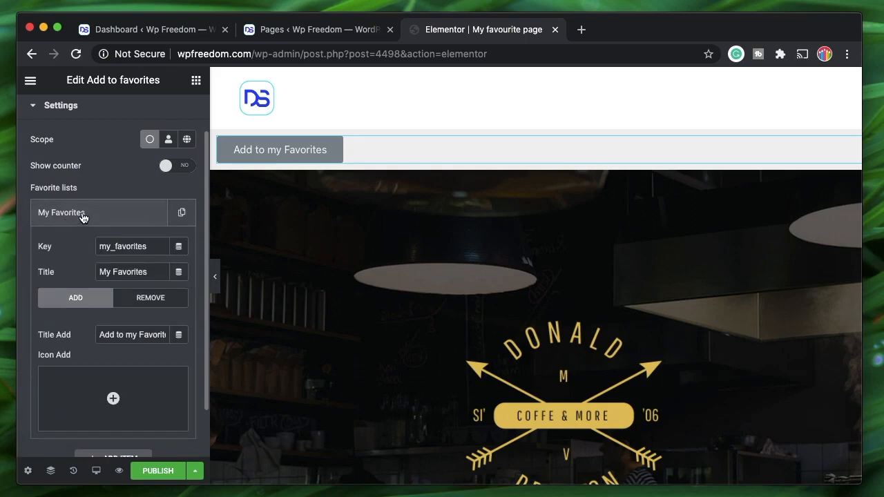
{"action": "double_click", "coordinate": [142, 246]}
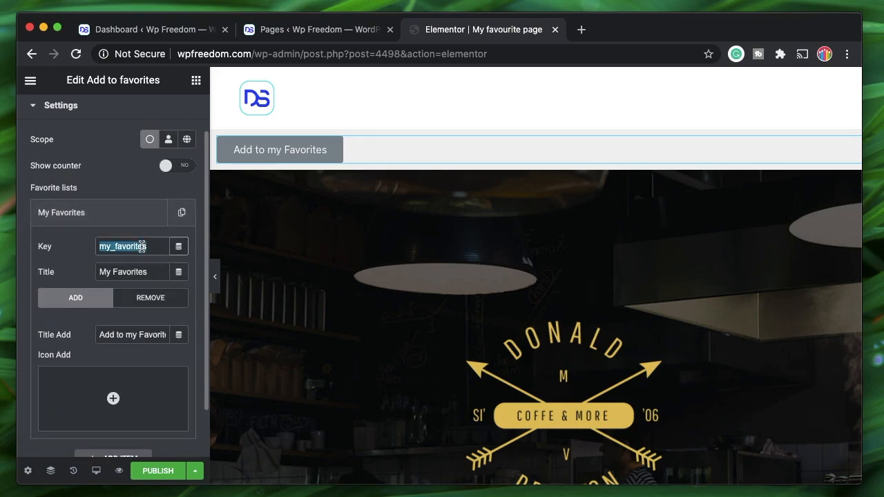
{"action": "left_click", "coordinate": [138, 244]}
{"action": "double_click", "coordinate": [133, 242]}
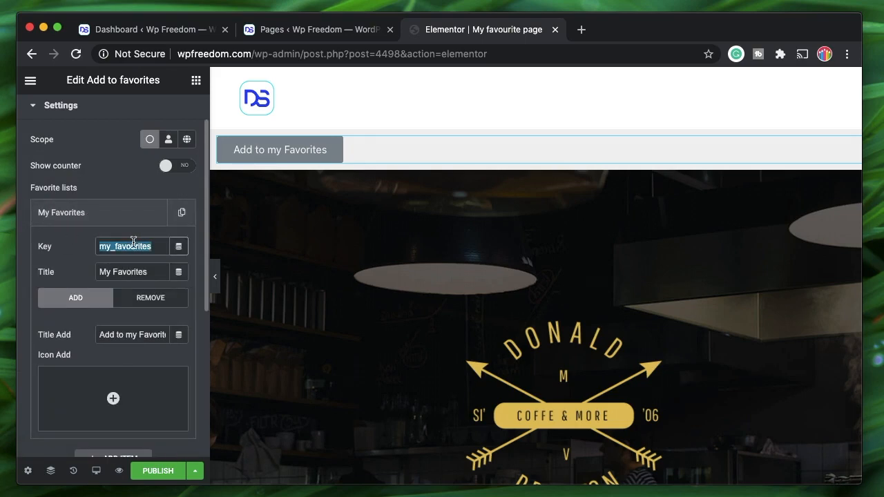
{"action": "left_click", "coordinate": [124, 246]}
{"action": "double_click", "coordinate": [123, 247]}
{"action": "left_click", "coordinate": [119, 274]}
{"action": "double_click", "coordinate": [118, 275]}
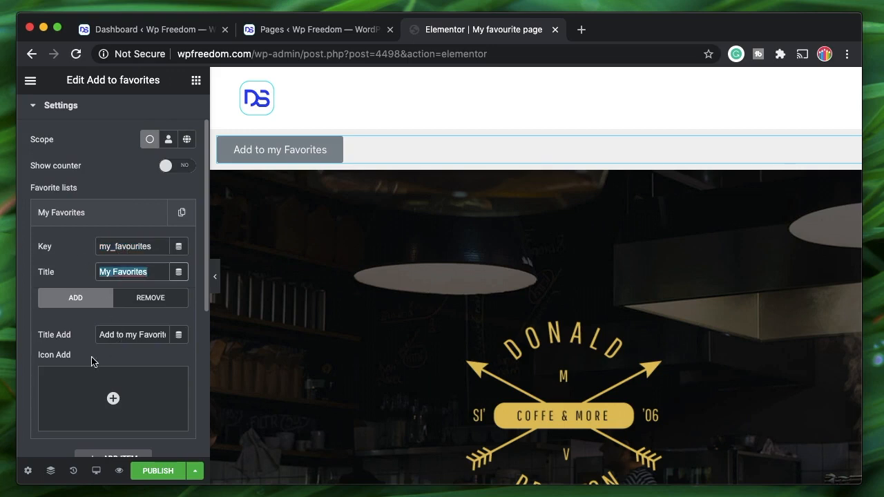
{"action": "scroll", "coordinate": [91, 361], "scroll_direction": "down", "scroll_amount": 2}
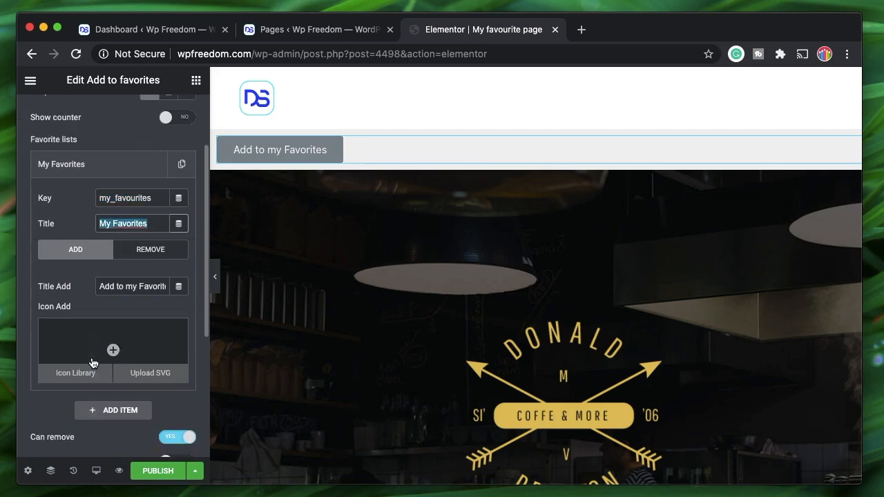
{"action": "left_click", "coordinate": [88, 166]}
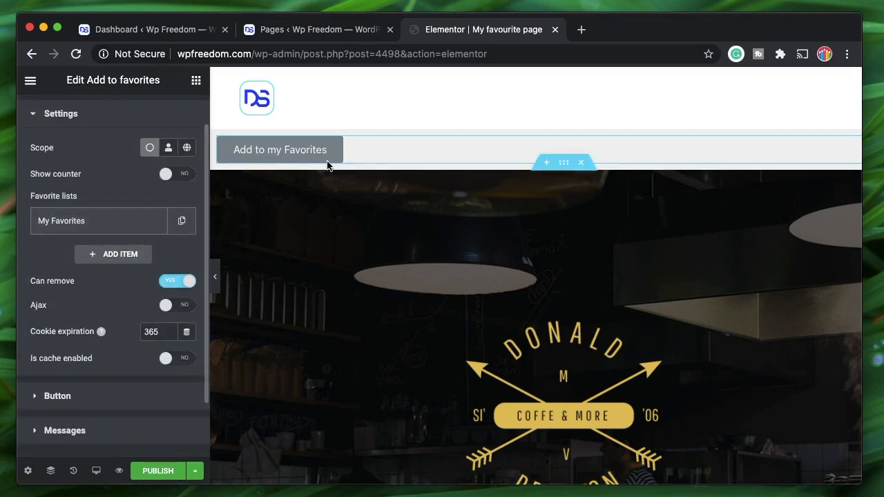
Step: Turn the widget's "Can remove" option off and back on, and enable Ajax
{"action": "scroll", "coordinate": [94, 330], "scroll_direction": "down", "scroll_amount": 1}
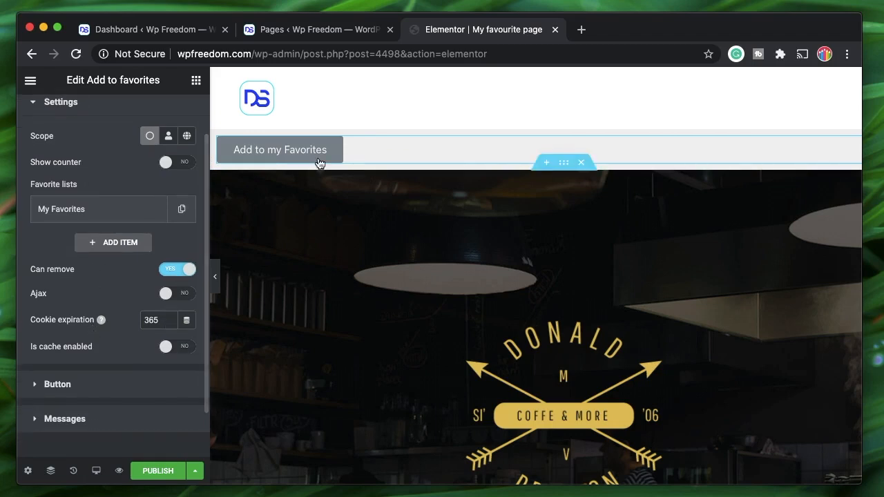
{"action": "left_click", "coordinate": [167, 272]}
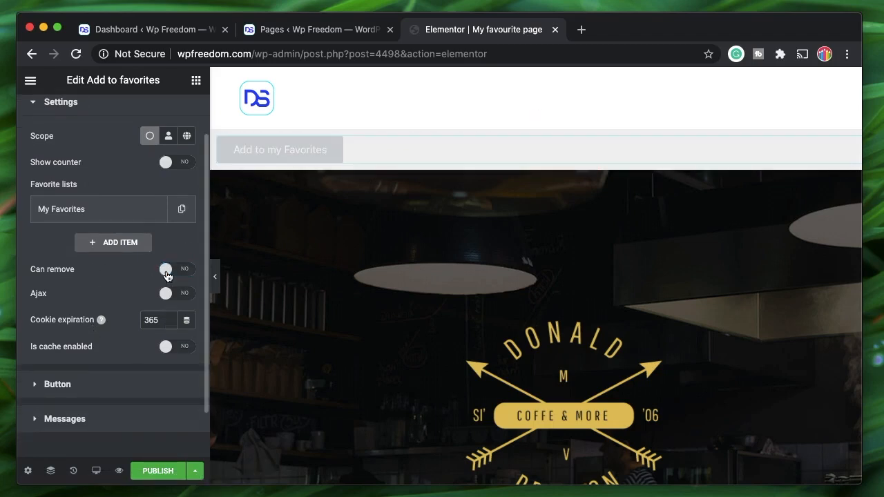
{"action": "left_click", "coordinate": [181, 274]}
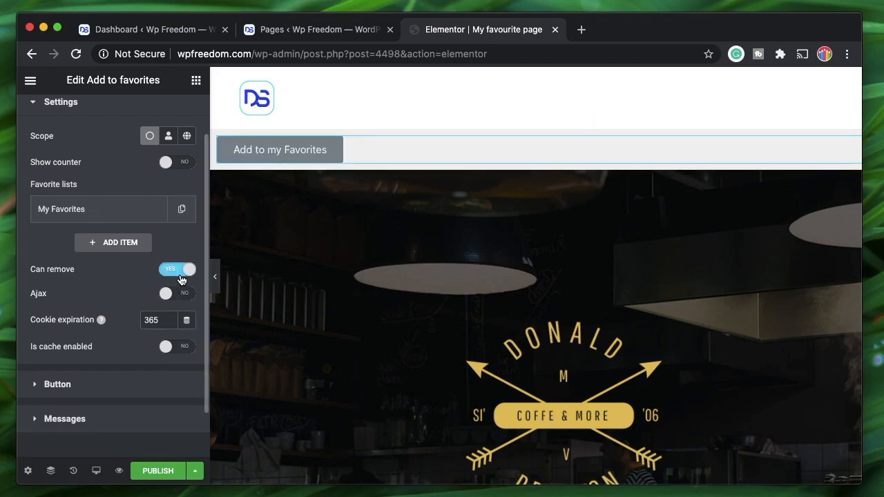
{"action": "left_click", "coordinate": [171, 296]}
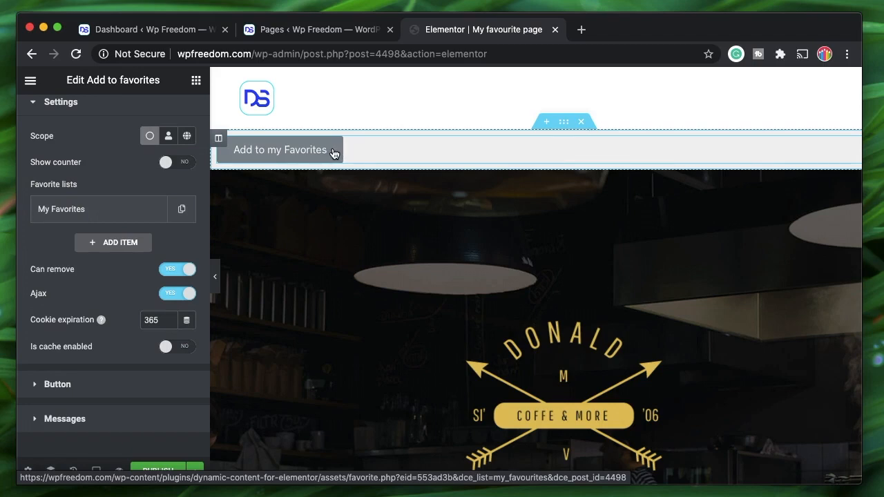
{"action": "double_click", "coordinate": [158, 320]}
{"action": "double_click", "coordinate": [158, 319]}
{"action": "left_click", "coordinate": [131, 210]}
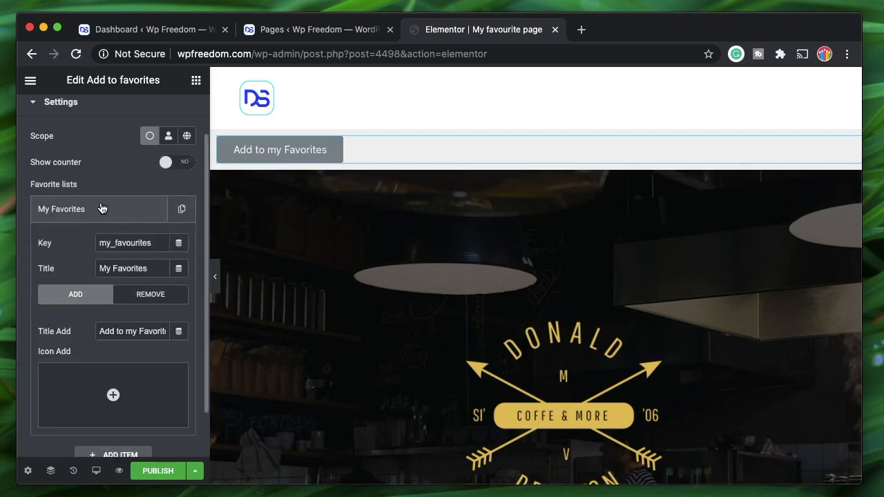
{"action": "left_click", "coordinate": [108, 207]}
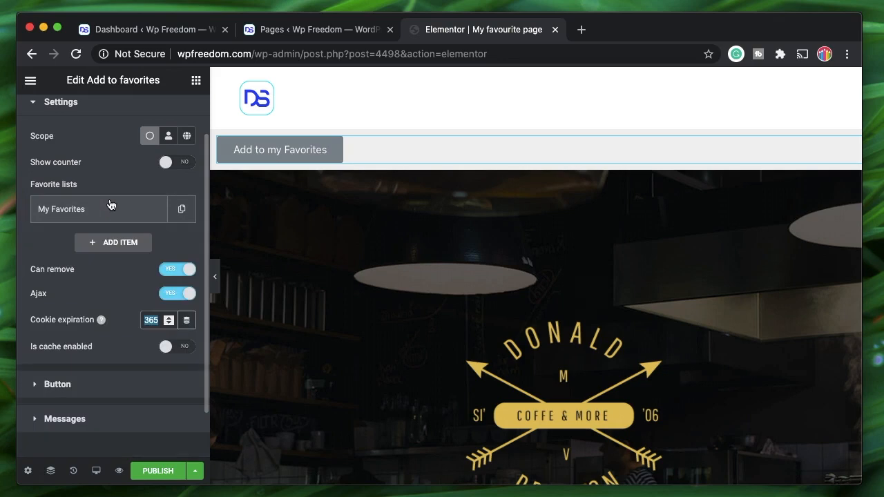
{"action": "left_click", "coordinate": [131, 346]}
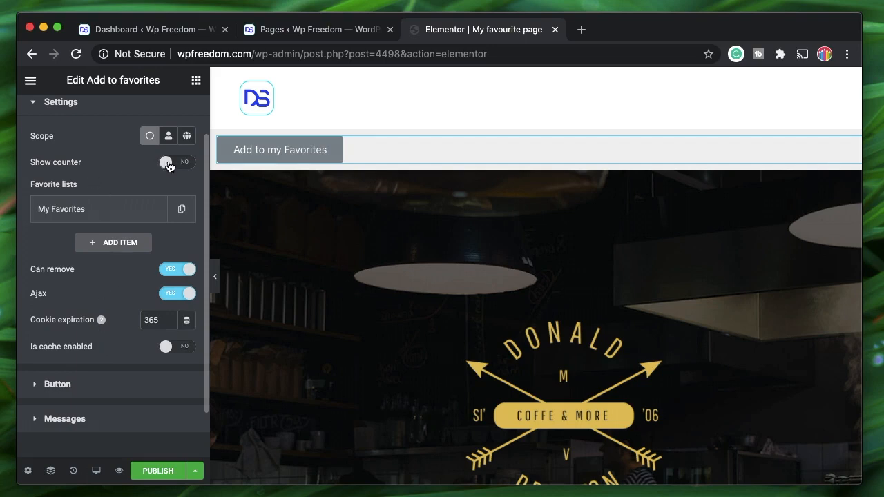
Step: Check the key of the My Favorites list in the Add to favorites widget, and collapse the settings
{"action": "scroll", "coordinate": [136, 150], "scroll_direction": "up", "scroll_amount": 1}
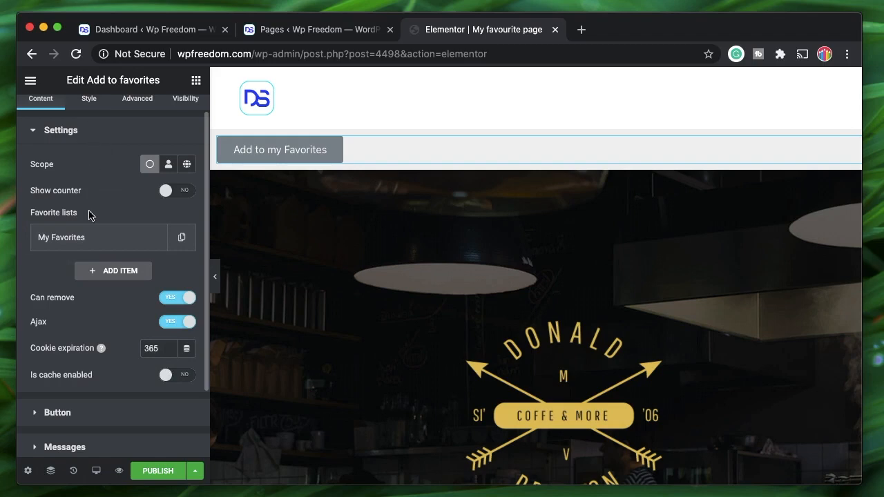
{"action": "left_click", "coordinate": [95, 239]}
{"action": "double_click", "coordinate": [123, 270]}
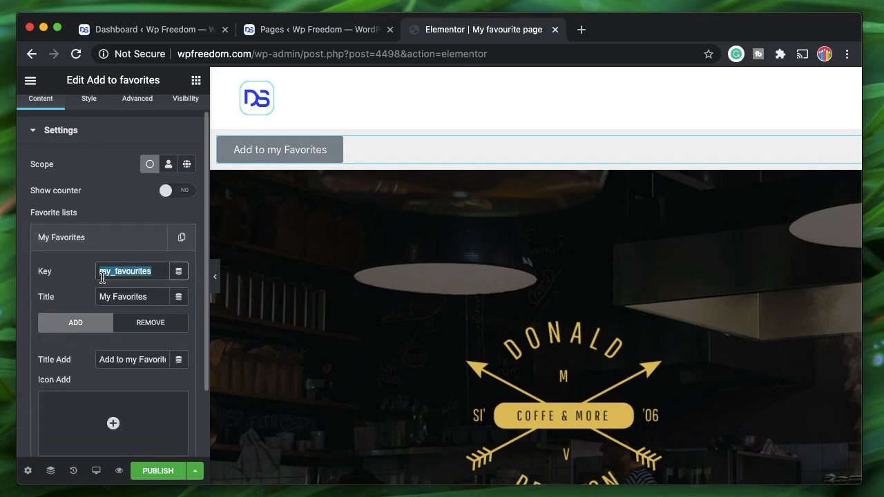
{"action": "left_click", "coordinate": [77, 133]}
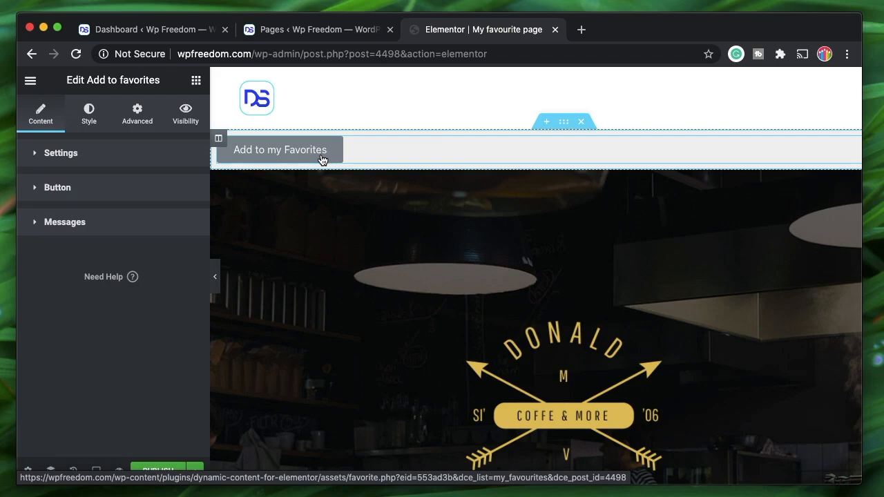
Step: Create a new WordPress page titled "Favourites" from the Pages list and open it in the Elementor editor
{"action": "left_click", "coordinate": [327, 35]}
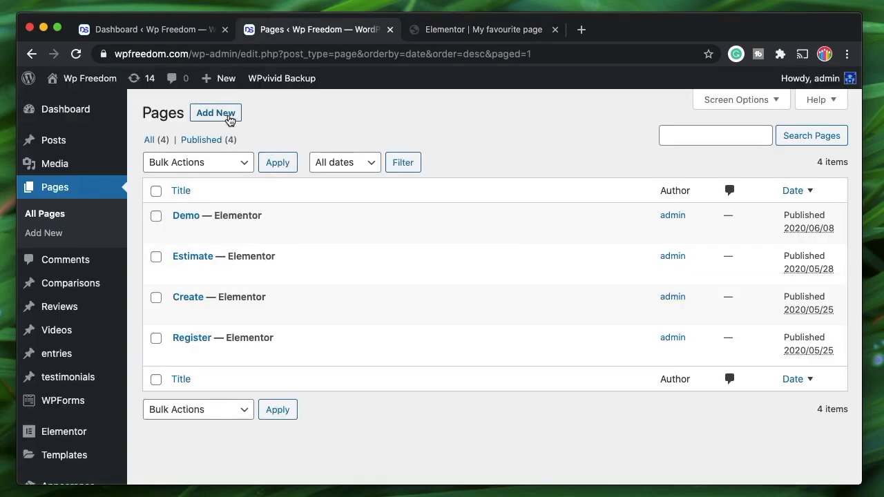
{"action": "left_click", "coordinate": [230, 120], "text": "super"}
{"action": "left_click", "coordinate": [507, 31]}
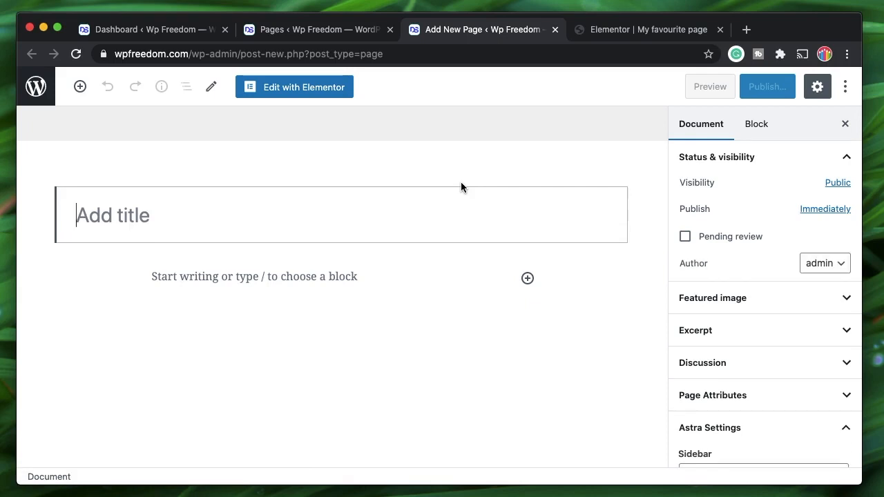
{"action": "type", "text": "F"}
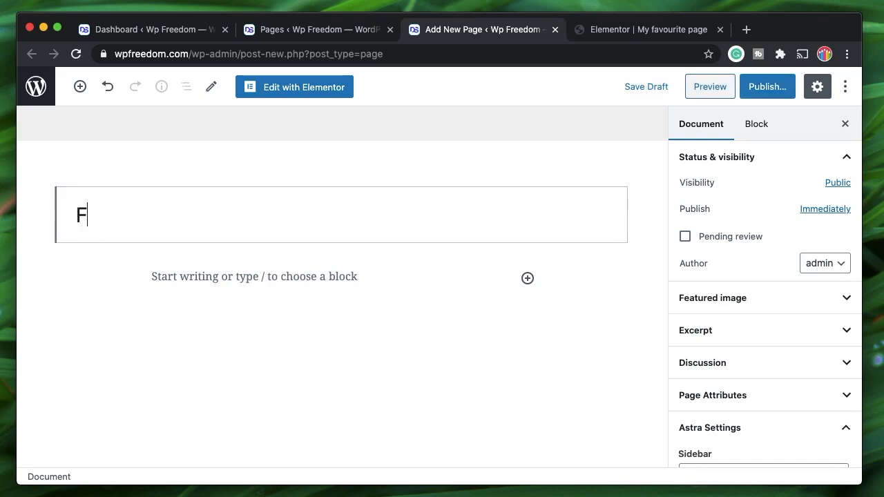
{"action": "type", "text": "avour"}
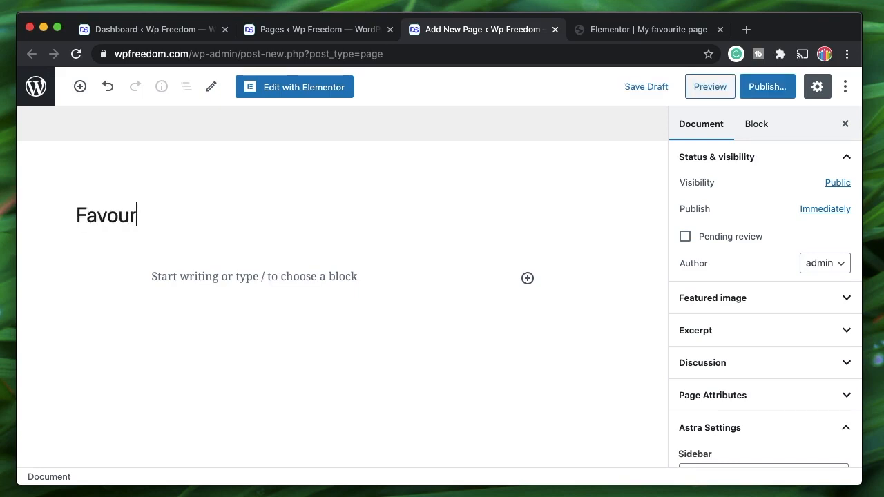
{"action": "type", "text": "ites"}
{"action": "left_click", "coordinate": [323, 88]}
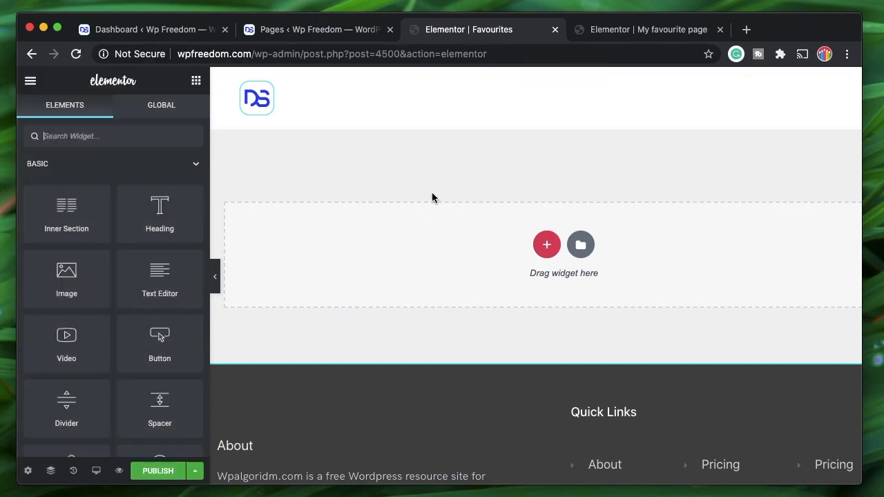
Step: Search for the Views widget, place it on the empty Favourites page, and look over the listed posts
{"action": "left_click", "coordinate": [107, 138]}
{"action": "type", "text": "view"}
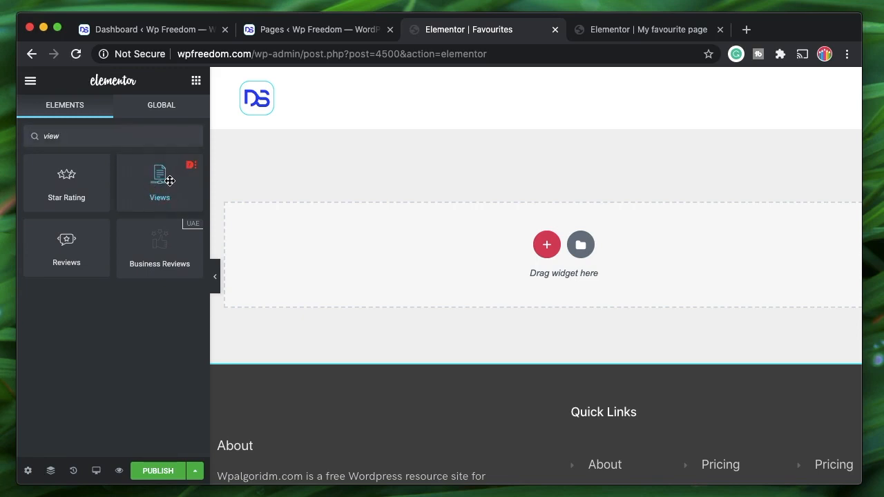
{"action": "left_click_drag", "start_coordinate": [169, 181], "coordinate": [609, 267]}
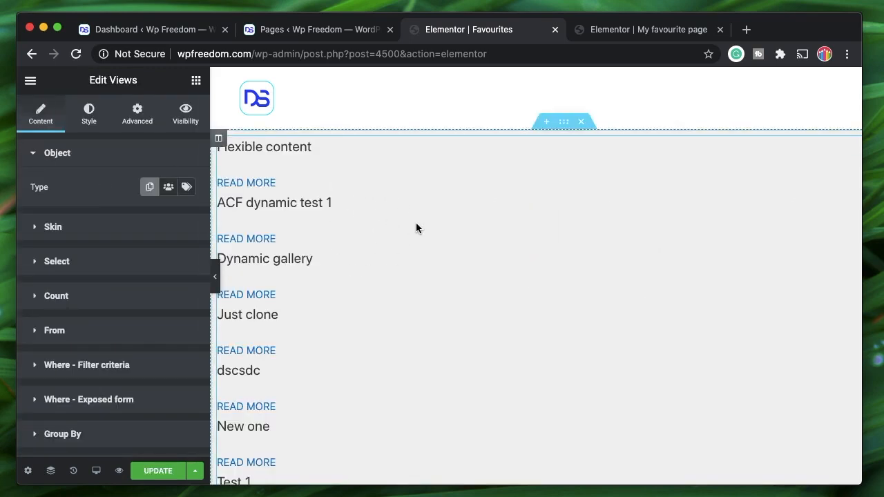
{"action": "scroll", "coordinate": [270, 372], "scroll_direction": "down", "scroll_amount": 3}
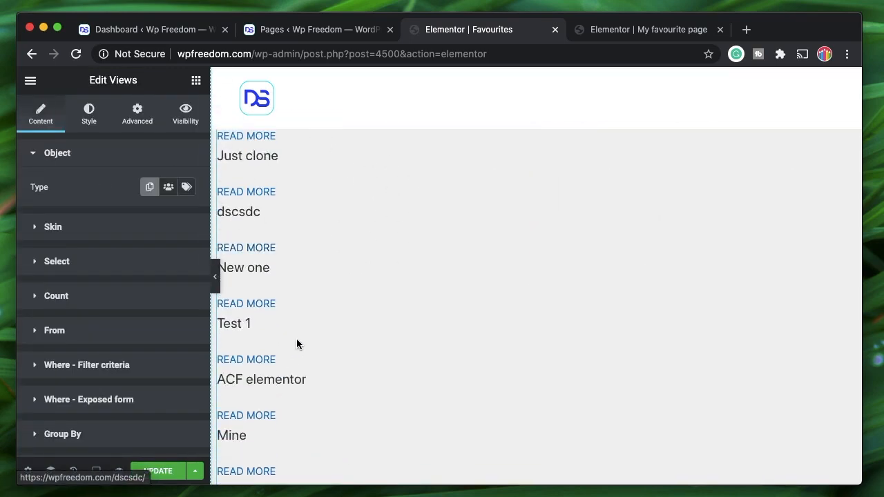
{"action": "scroll", "coordinate": [296, 343], "scroll_direction": "up", "scroll_amount": 3}
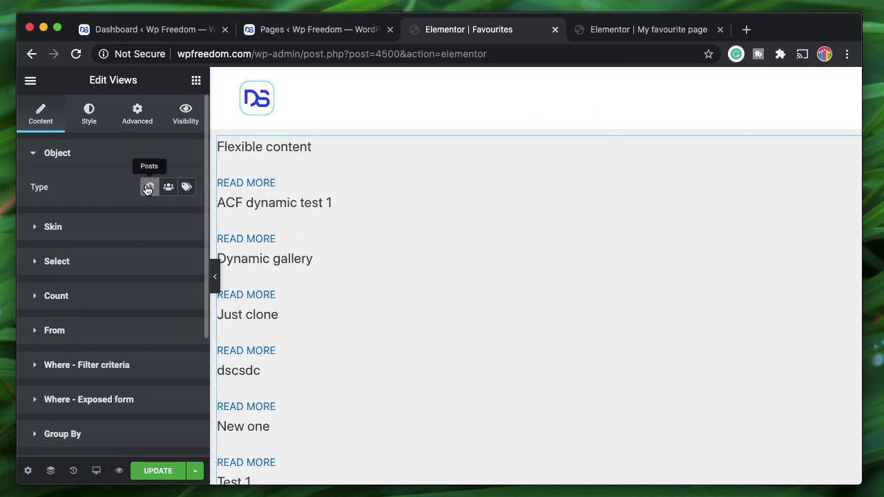
Step: Try rendering the Views widget's skin as a Table, and set it to a List with the numbered list type
{"action": "left_click", "coordinate": [89, 235]}
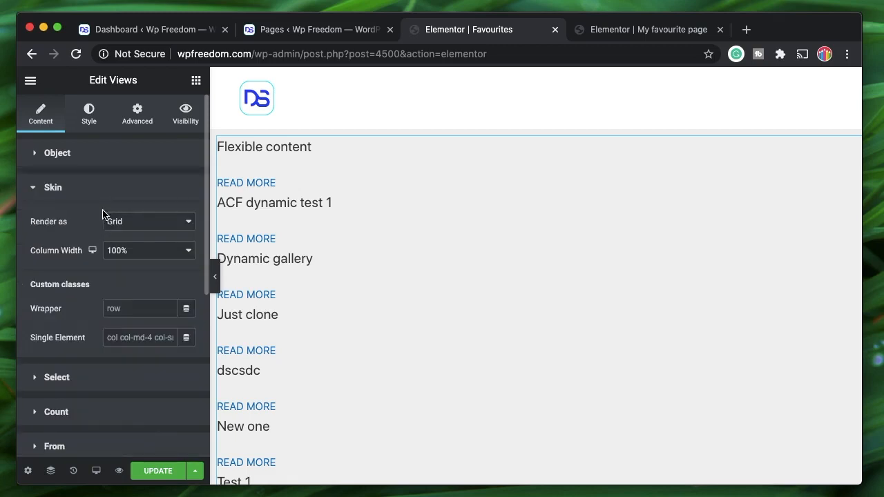
{"action": "left_click", "coordinate": [161, 227]}
{"action": "left_click", "coordinate": [126, 279]}
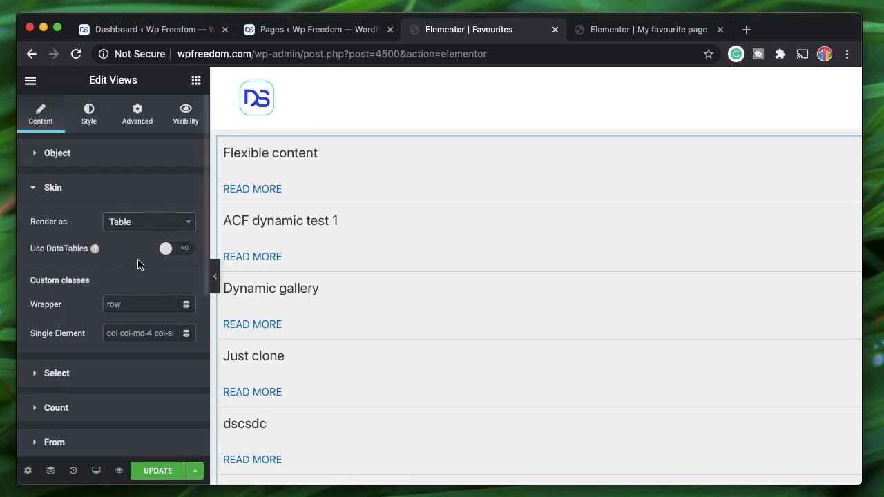
{"action": "left_click", "coordinate": [127, 224]}
{"action": "left_click", "coordinate": [136, 295]}
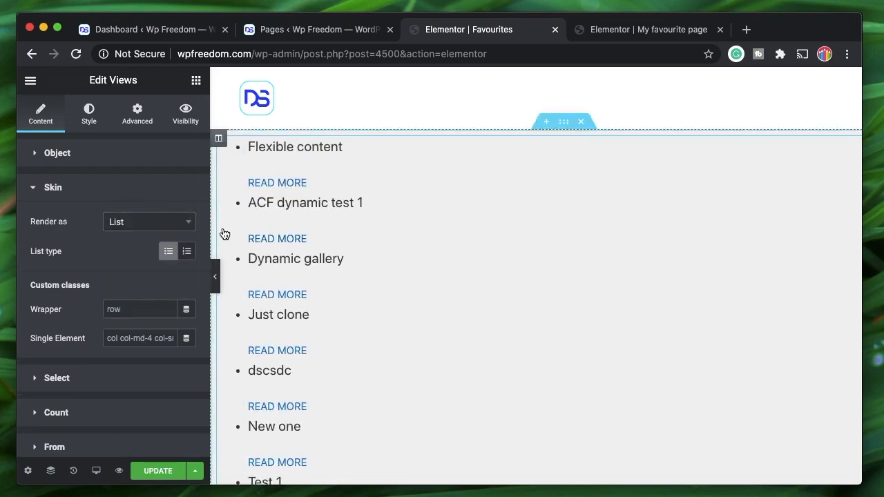
{"action": "left_click", "coordinate": [186, 252]}
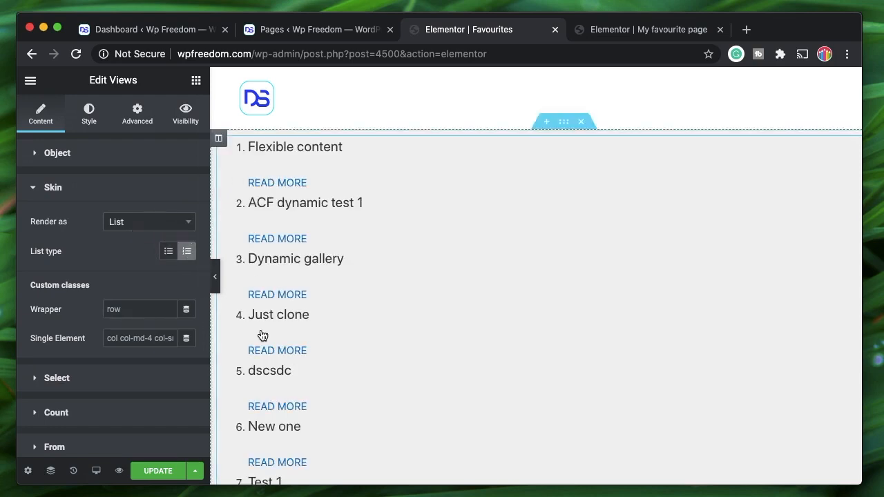
{"action": "scroll", "coordinate": [275, 408], "scroll_direction": "down", "scroll_amount": 6}
{"action": "scroll", "coordinate": [276, 407], "scroll_direction": "up", "scroll_amount": 6}
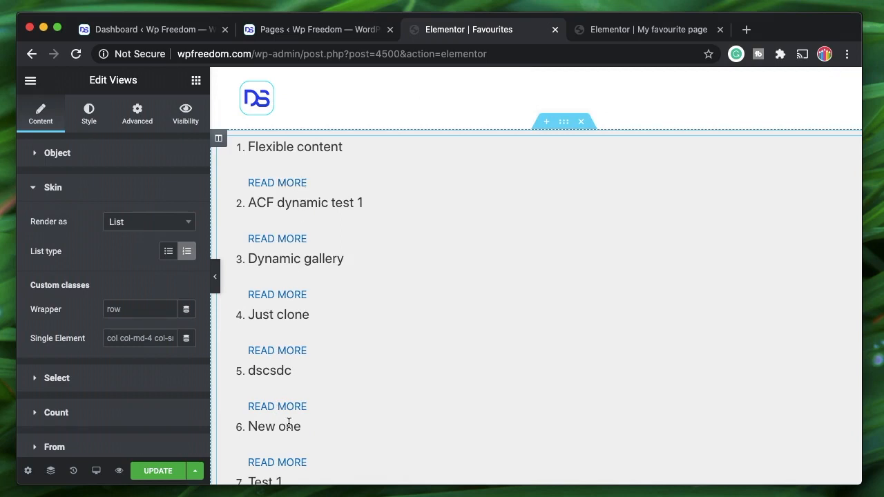
{"action": "left_click", "coordinate": [76, 189]}
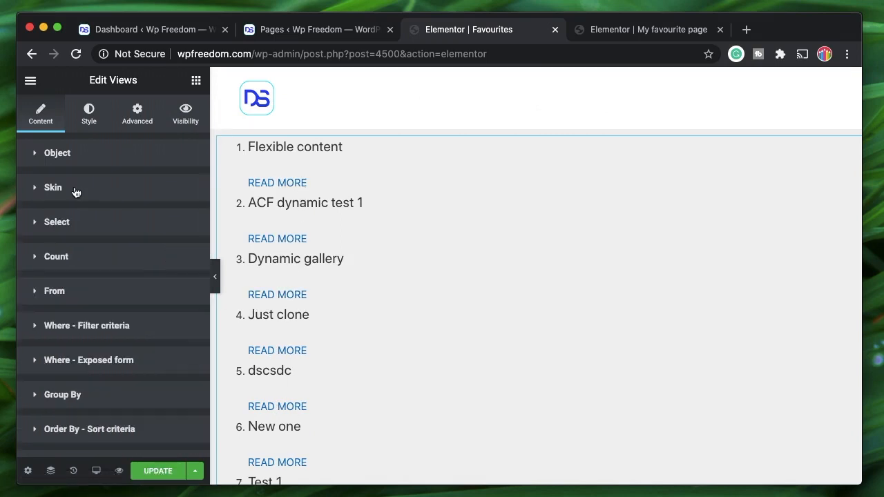
Step: Examine the Views post preview HTML and output, and switch the content type to Template and back to the HTML option
{"action": "left_click", "coordinate": [68, 229]}
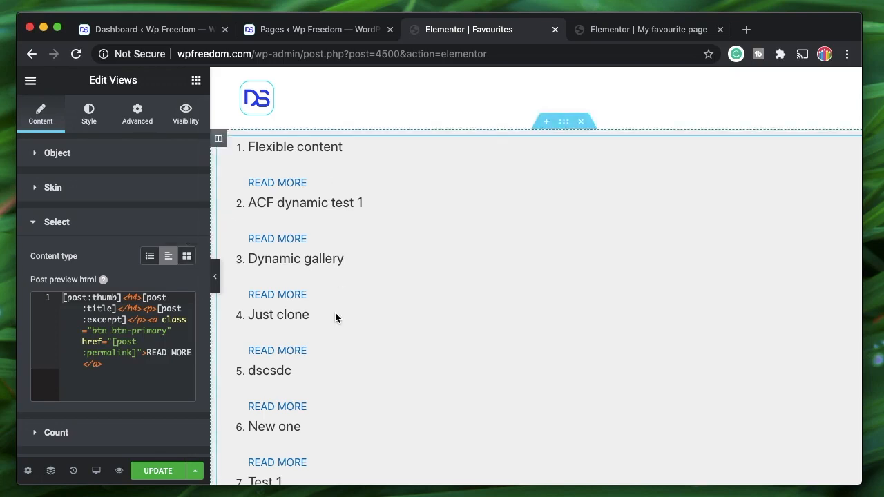
{"action": "scroll", "coordinate": [335, 316], "scroll_direction": "down", "scroll_amount": 2}
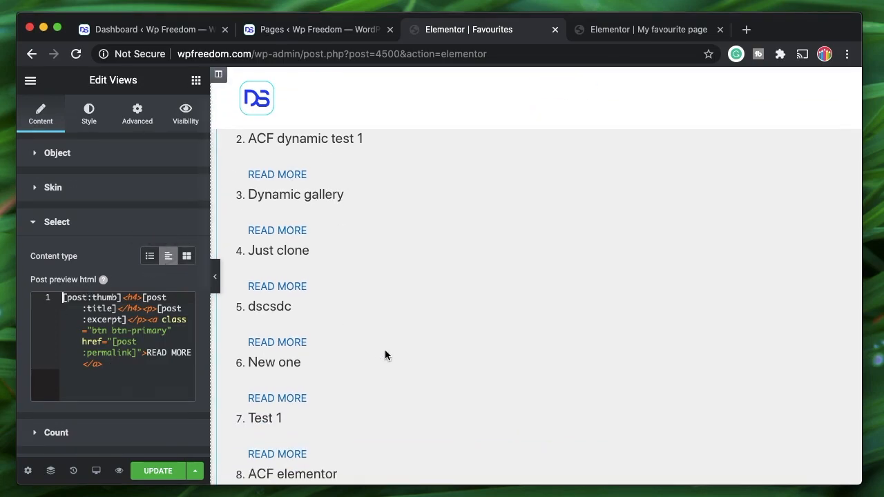
{"action": "scroll", "coordinate": [384, 354], "scroll_direction": "down", "scroll_amount": 10}
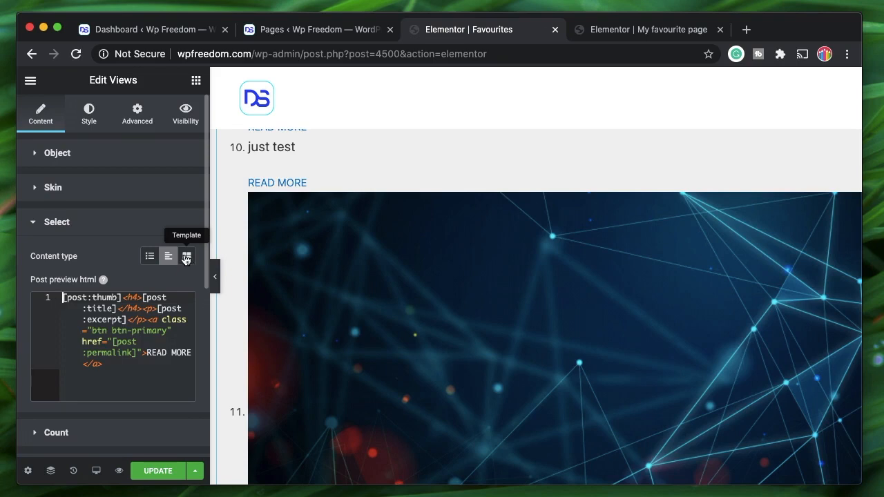
{"action": "left_click", "coordinate": [186, 257]}
{"action": "left_click", "coordinate": [168, 256]}
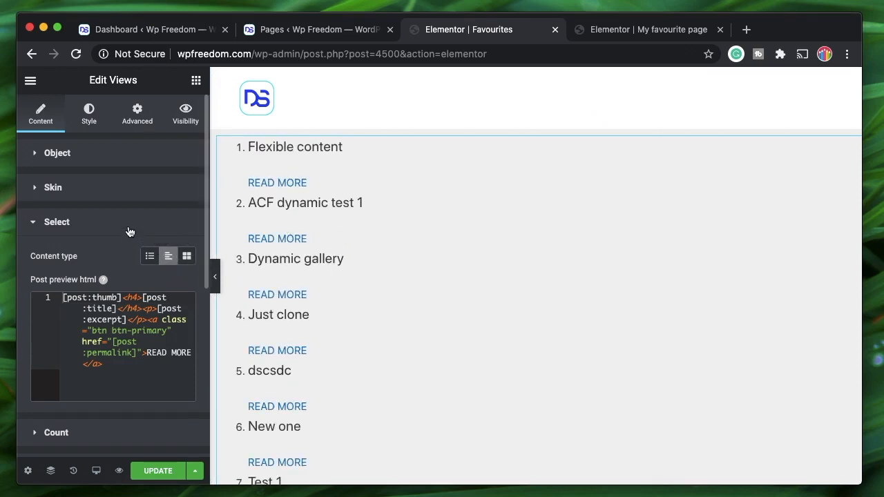
{"action": "left_click", "coordinate": [128, 231]}
Step: Turn on Display Count for the Views widget, look through the results, and turn it off again
{"action": "left_click", "coordinate": [84, 259]}
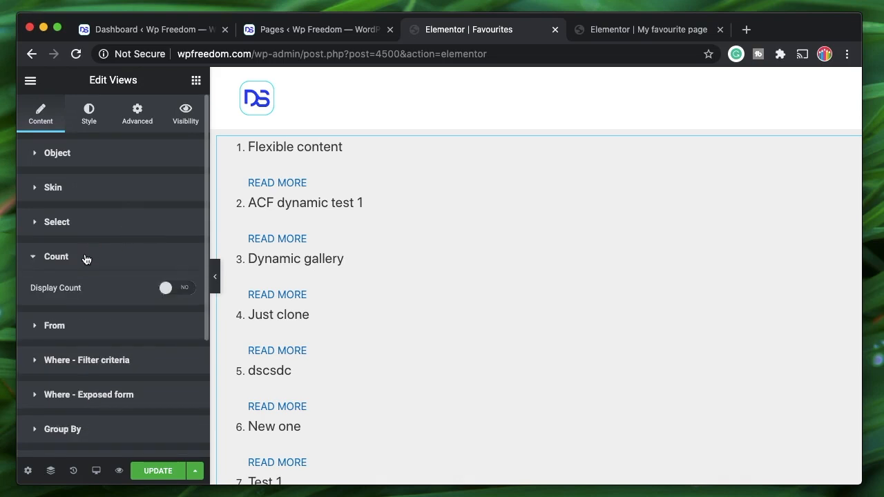
{"action": "left_click", "coordinate": [183, 288]}
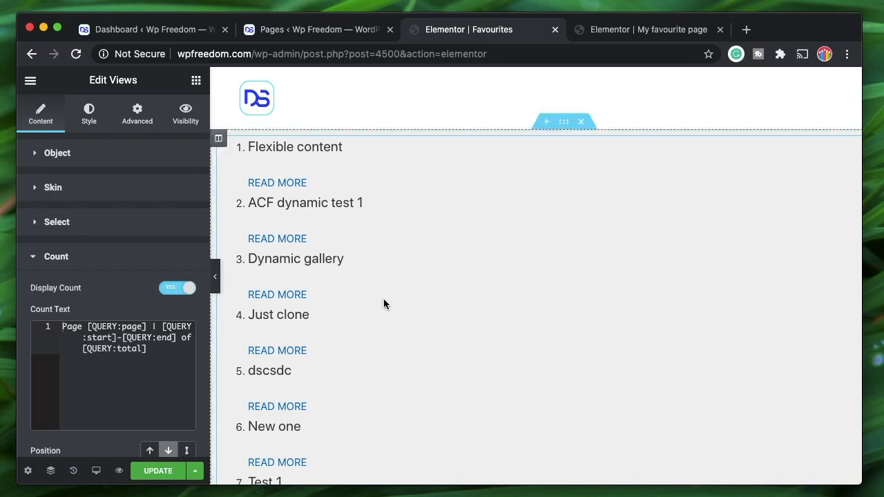
{"action": "scroll", "coordinate": [383, 298], "scroll_direction": "down", "scroll_amount": 15}
{"action": "scroll", "coordinate": [385, 304], "scroll_direction": "down", "scroll_amount": 10}
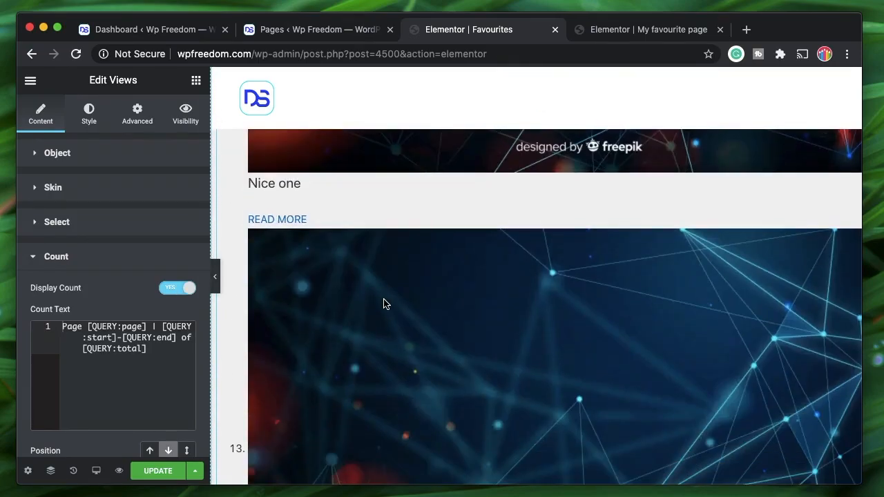
{"action": "scroll", "coordinate": [383, 302], "scroll_direction": "down", "scroll_amount": 10}
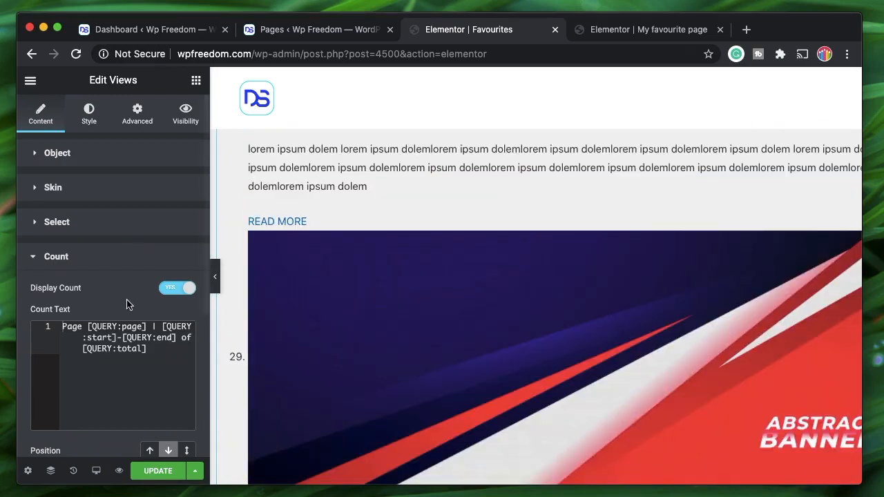
{"action": "left_click", "coordinate": [171, 289]}
{"action": "left_click", "coordinate": [104, 257]}
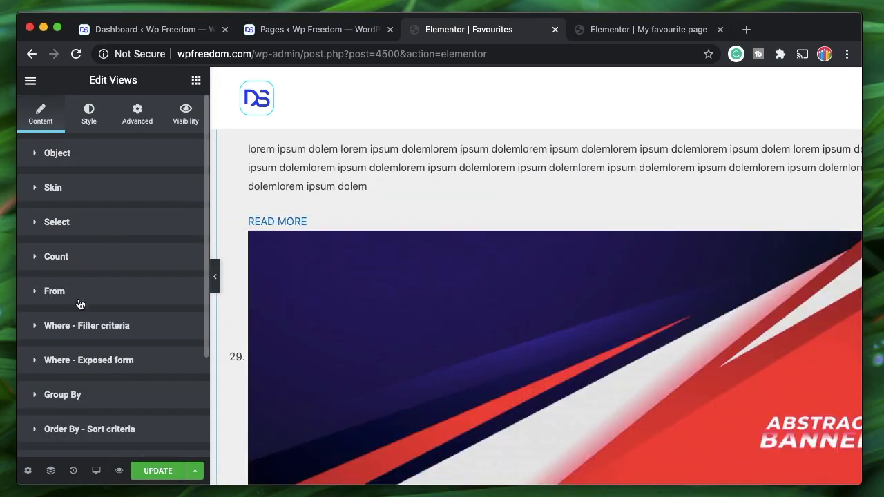
Step: Open the Views widget's filter criteria, and publish "My favourite page" in its own editor before returning to the Favourites page
{"action": "left_click", "coordinate": [101, 335]}
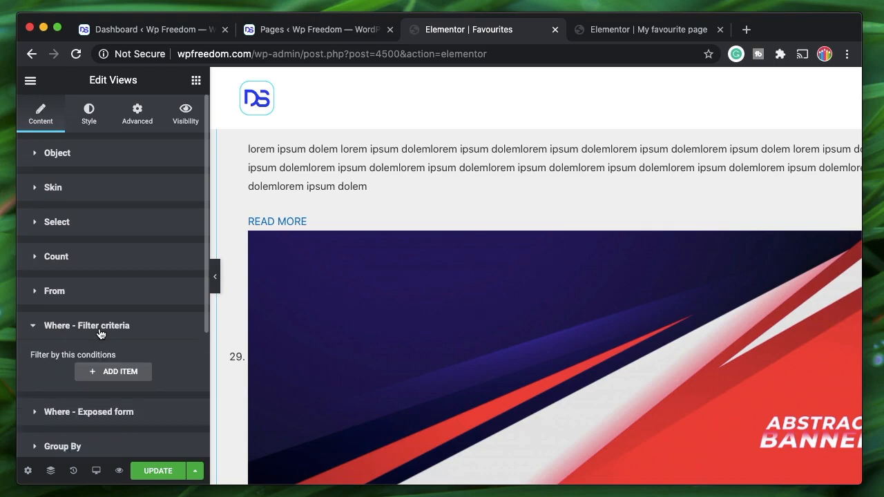
{"action": "left_click", "coordinate": [660, 31]}
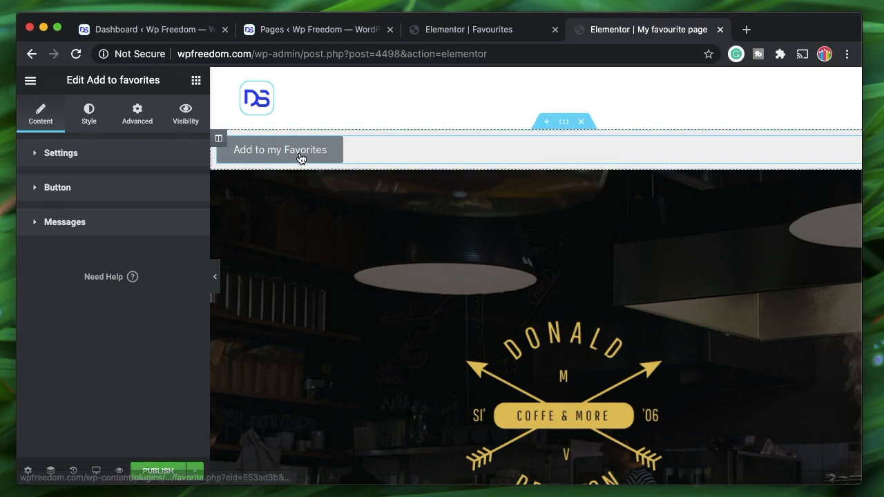
{"action": "left_click", "coordinate": [156, 470]}
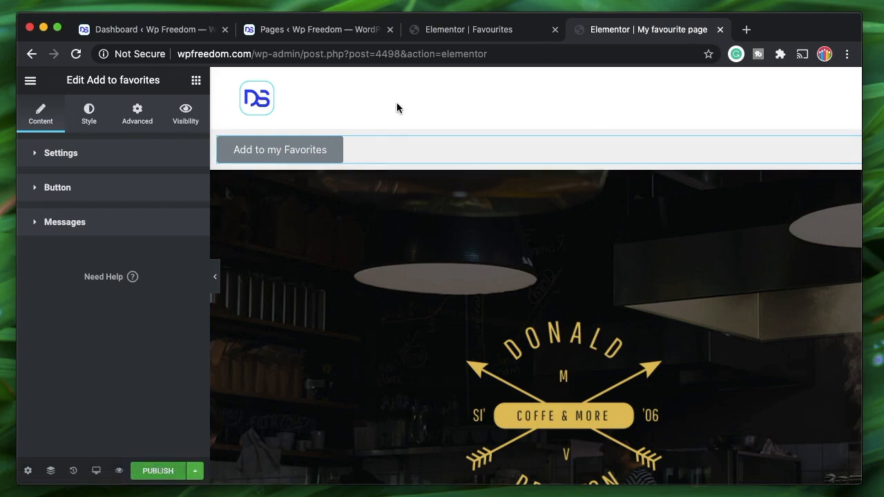
{"action": "left_click", "coordinate": [468, 31]}
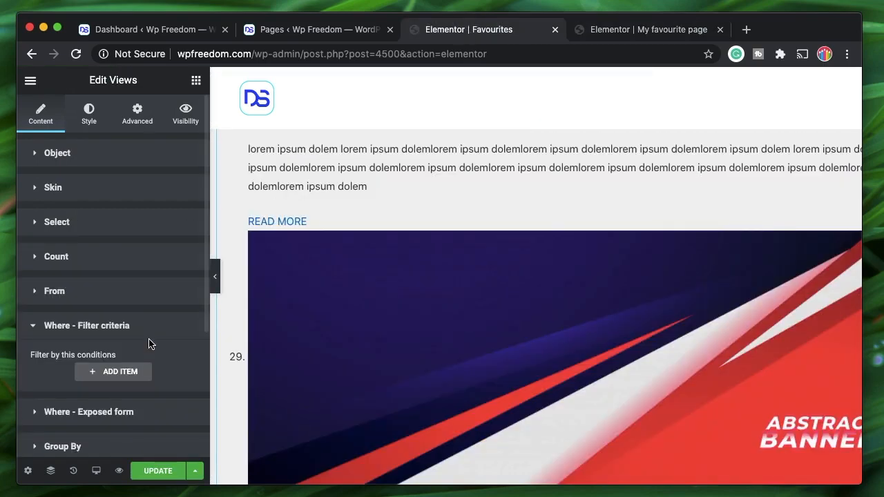
Step: Add a filter condition to the Views widget and set its field to "[post] ID (ID)"
{"action": "left_click", "coordinate": [110, 371]}
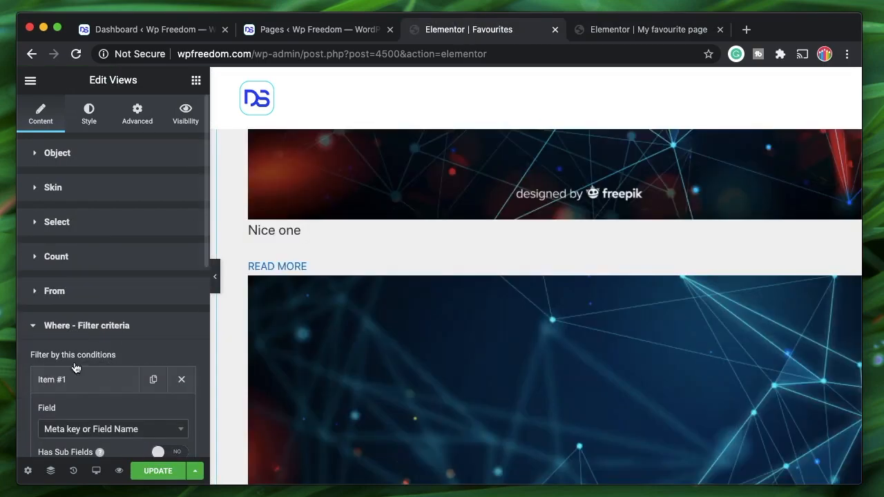
{"action": "scroll", "coordinate": [77, 376], "scroll_direction": "down", "scroll_amount": 3}
{"action": "scroll", "coordinate": [79, 386], "scroll_direction": "down", "scroll_amount": 1}
{"action": "left_click", "coordinate": [176, 265]}
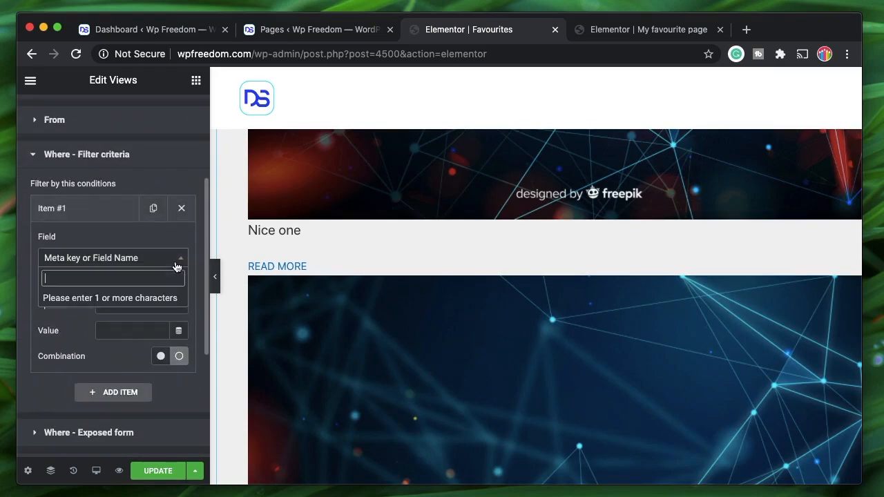
{"action": "type", "text": "ID"}
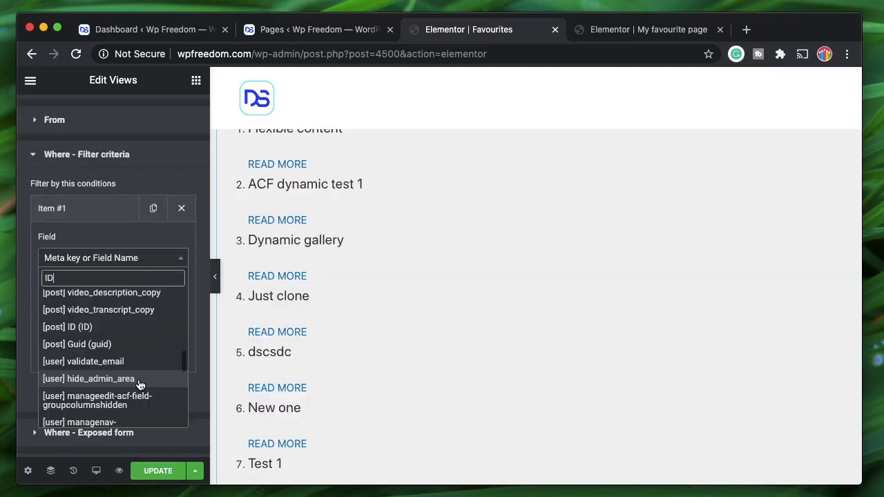
{"action": "left_click", "coordinate": [96, 329]}
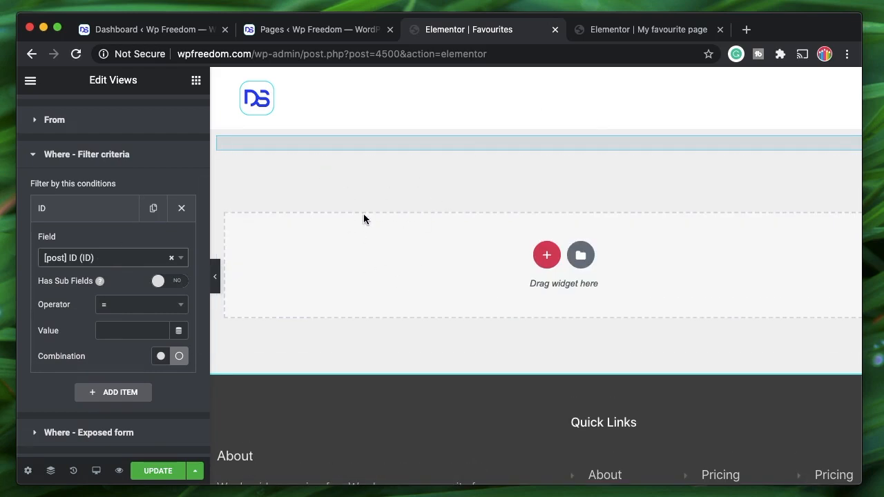
Step: Set the operator of the ID filter condition to IN (...)
{"action": "left_click", "coordinate": [136, 311]}
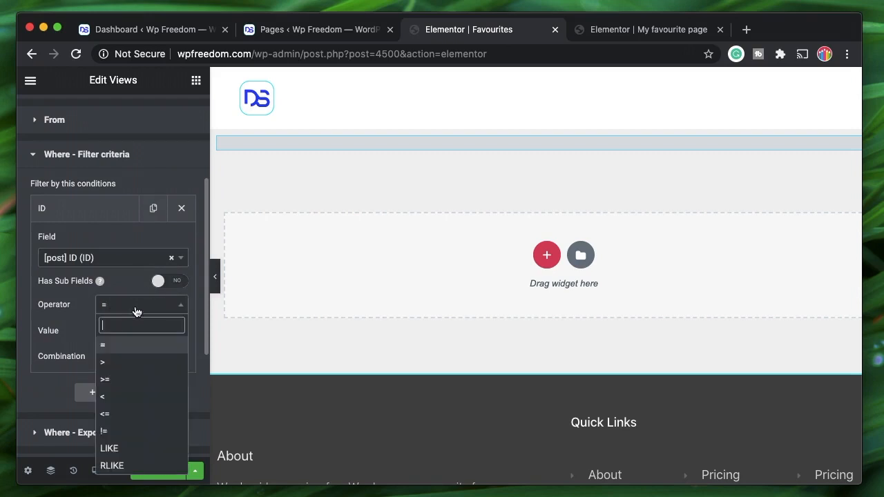
{"action": "scroll", "coordinate": [132, 448], "scroll_direction": "down", "scroll_amount": 5}
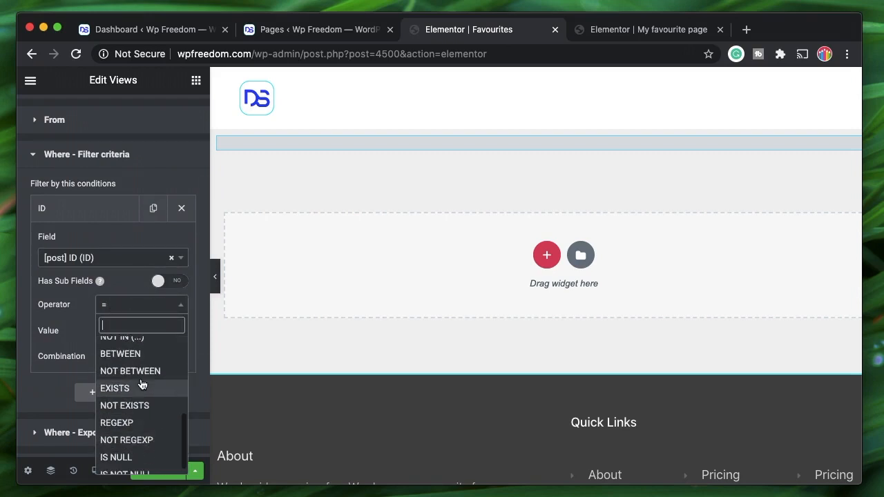
{"action": "scroll", "coordinate": [145, 422], "scroll_direction": "down", "scroll_amount": 1}
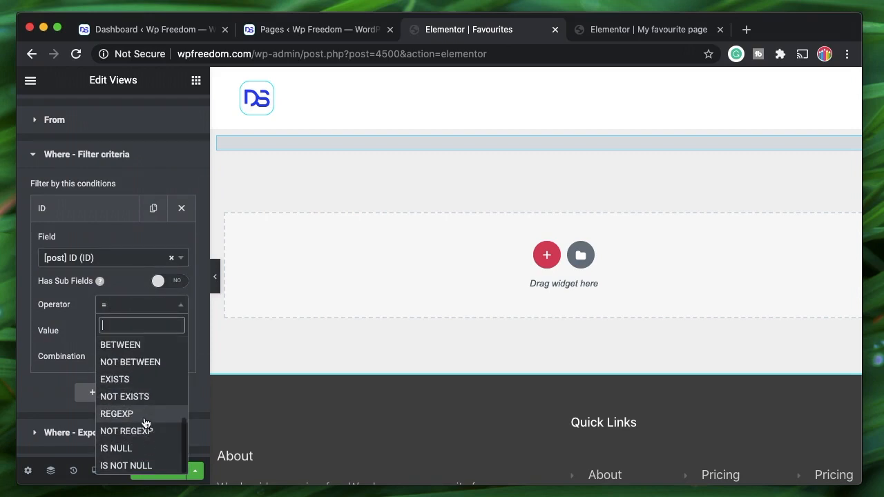
{"action": "scroll", "coordinate": [133, 384], "scroll_direction": "up", "scroll_amount": 4}
{"action": "scroll", "coordinate": [134, 385], "scroll_direction": "down", "scroll_amount": 2}
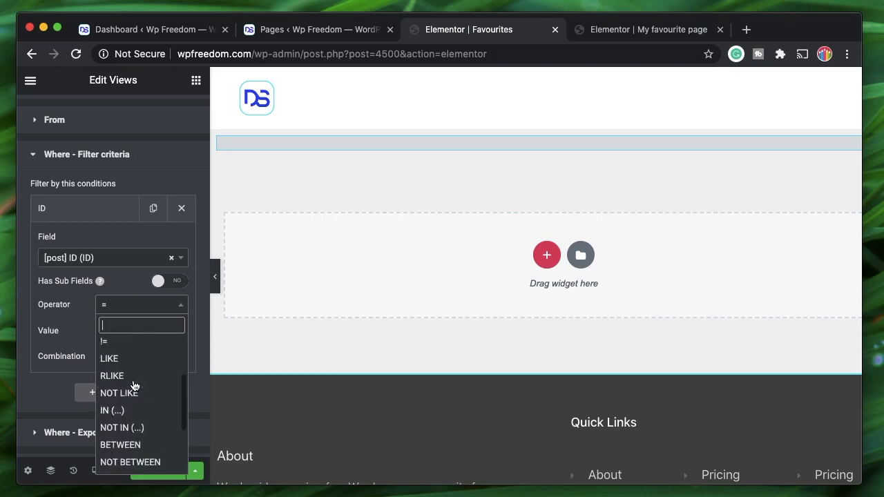
{"action": "left_click", "coordinate": [129, 410]}
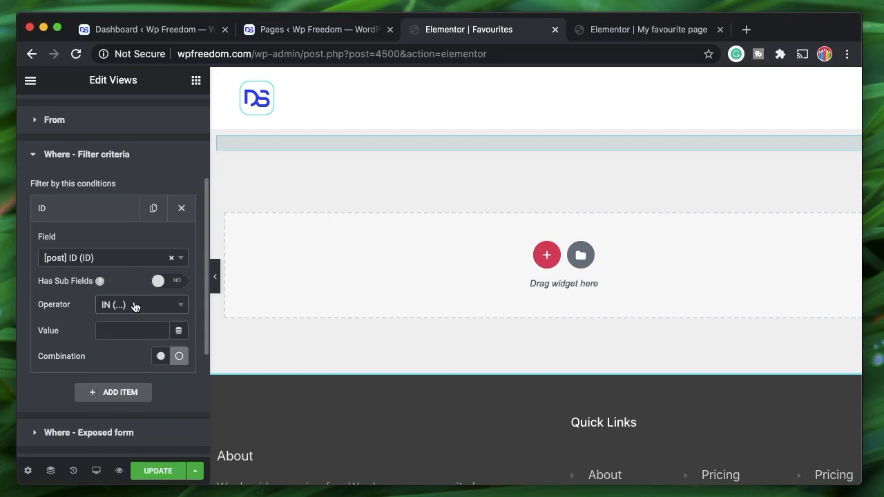
Step: Make the ID condition's value dynamic, using the Token tag from Dynamic Content
{"action": "left_click", "coordinate": [128, 332]}
{"action": "left_click", "coordinate": [179, 332]}
{"action": "scroll", "coordinate": [239, 283], "scroll_direction": "down", "scroll_amount": 10}
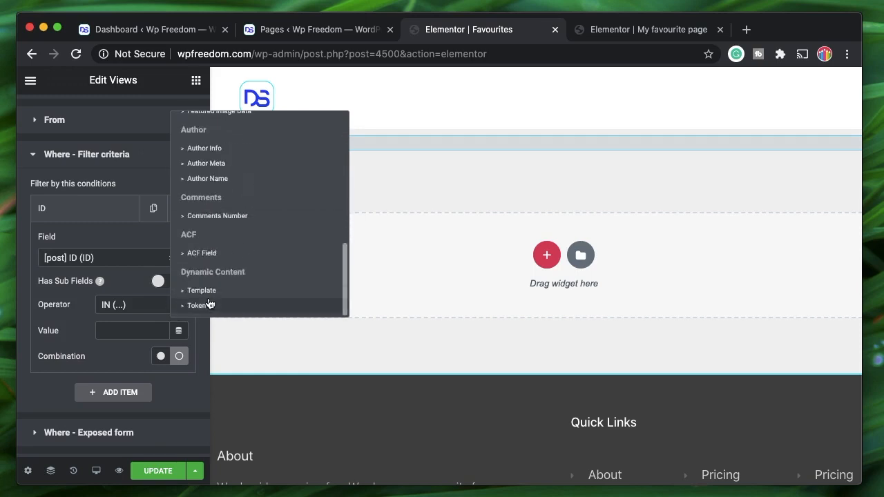
{"action": "left_click", "coordinate": [209, 308]}
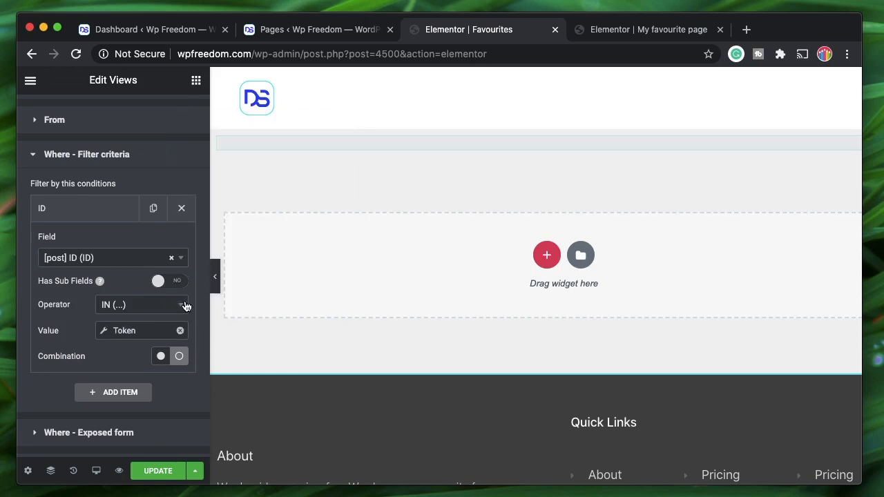
Step: Enable Wizard mode in the Token value's settings, choose the System object and set its field to "cookie"
{"action": "left_click", "coordinate": [134, 330]}
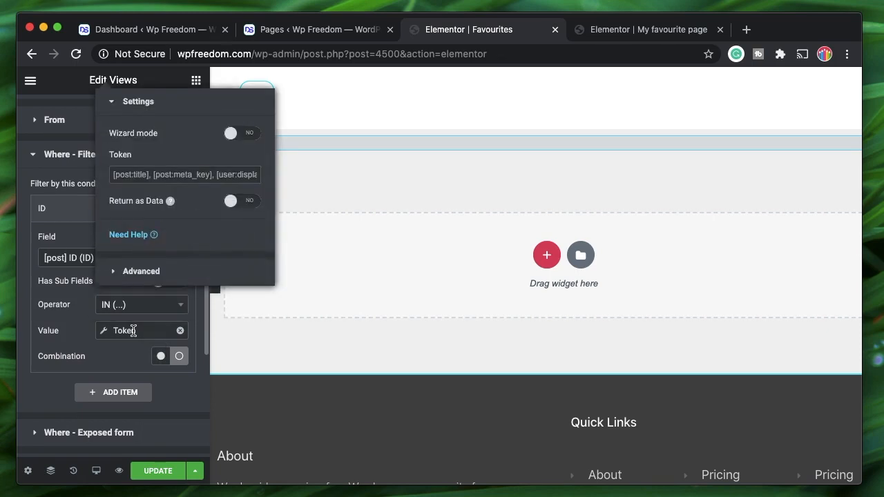
{"action": "left_click", "coordinate": [246, 136]}
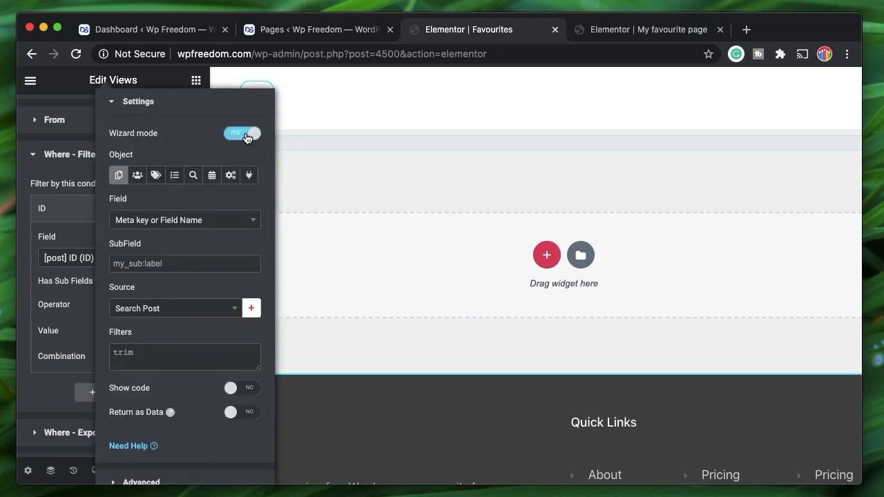
{"action": "left_click", "coordinate": [230, 176]}
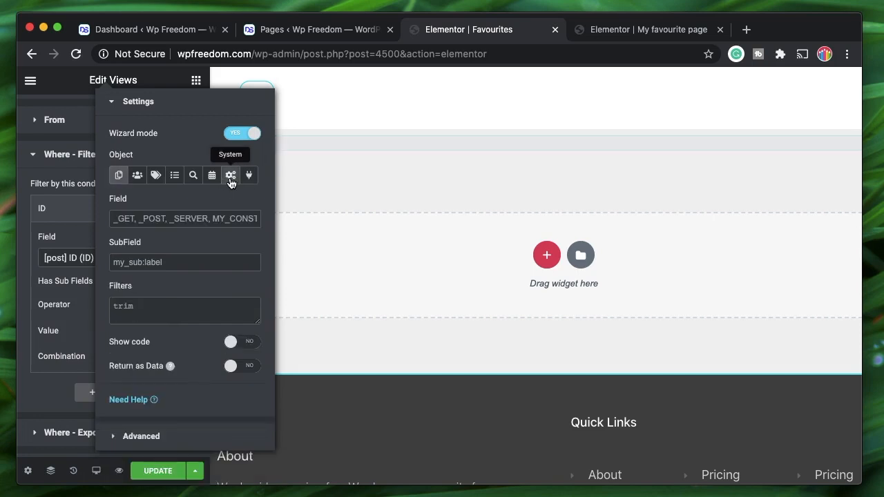
{"action": "left_click", "coordinate": [192, 220]}
{"action": "type", "text": "coo"}
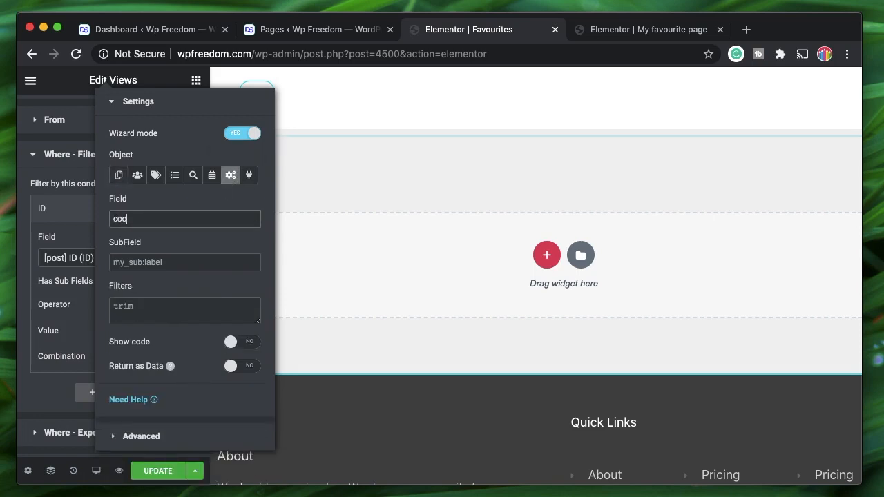
{"action": "type", "text": "kie"}
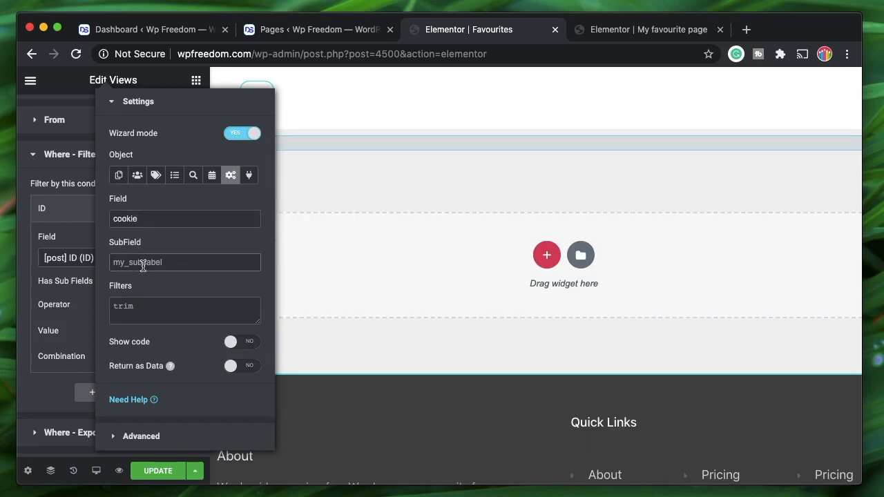
Step: Copy the list key "my_favourites" from the Add to favorites widget on "My favourite page" into the Token's SubField
{"action": "left_click", "coordinate": [653, 29]}
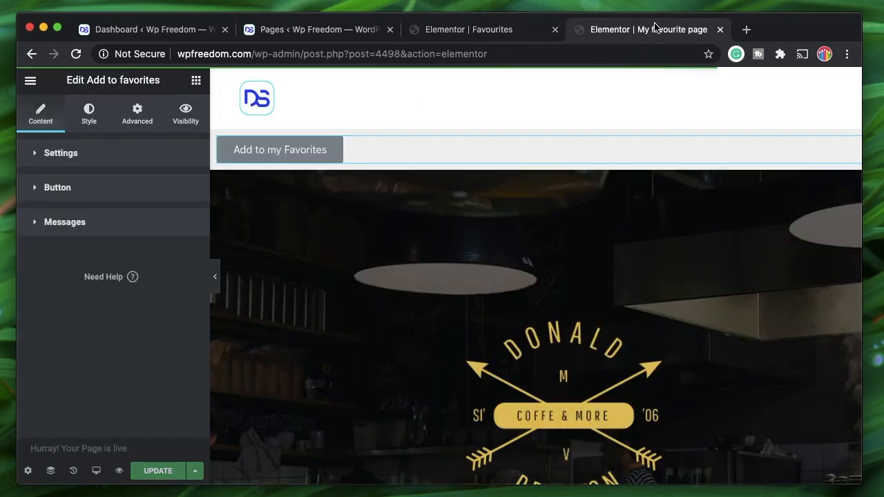
{"action": "left_click", "coordinate": [73, 157]}
{"action": "left_click", "coordinate": [89, 260]}
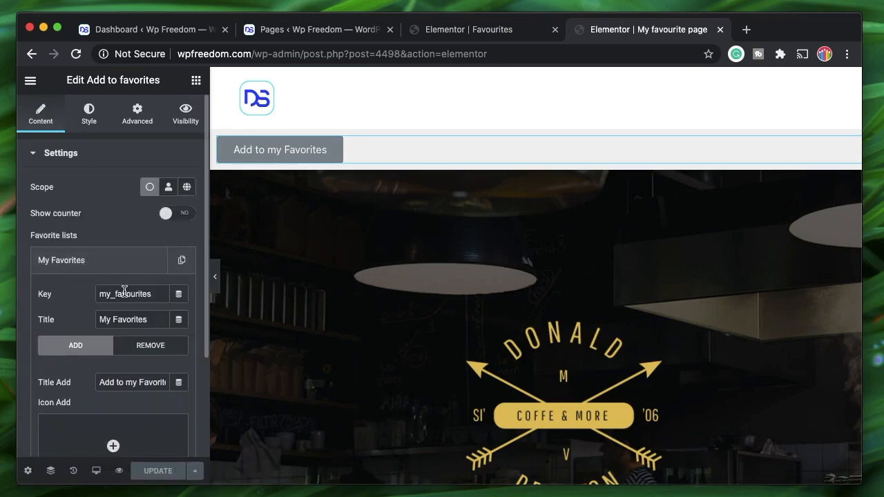
{"action": "double_click", "coordinate": [124, 292]}
{"action": "key", "text": "super+c"}
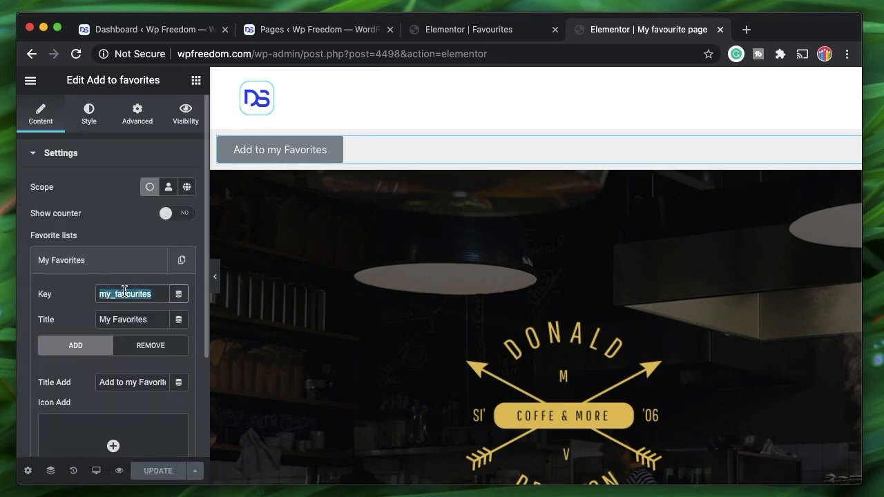
{"action": "left_click", "coordinate": [511, 39]}
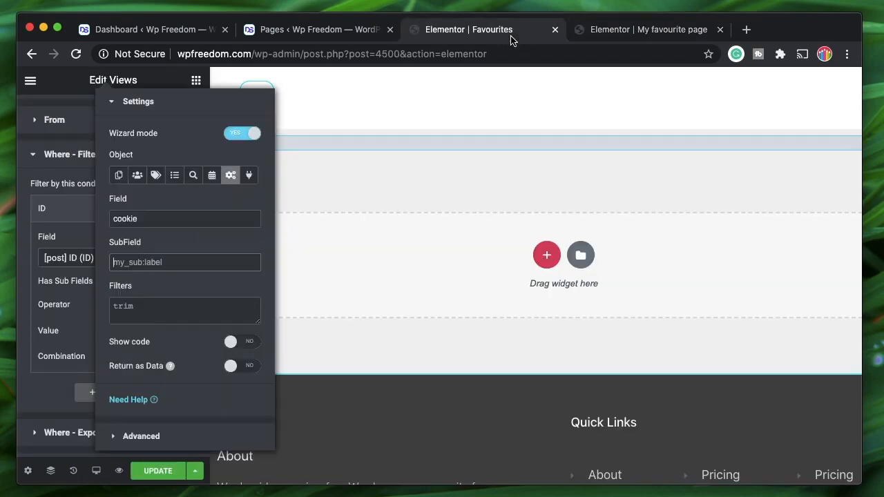
{"action": "left_click", "coordinate": [189, 268]}
{"action": "key", "text": "super+v"}
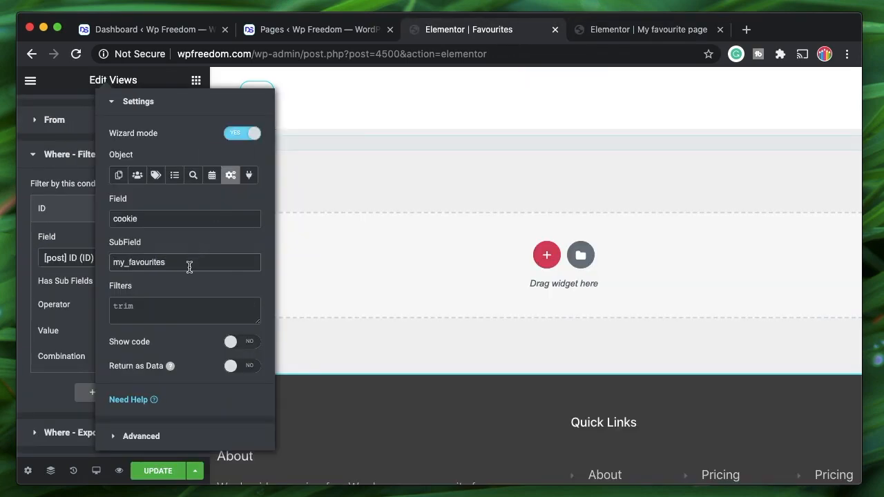
Step: Recheck the Token value's field and SubField settings in the ID condition, and close them again
{"action": "left_click", "coordinate": [53, 409]}
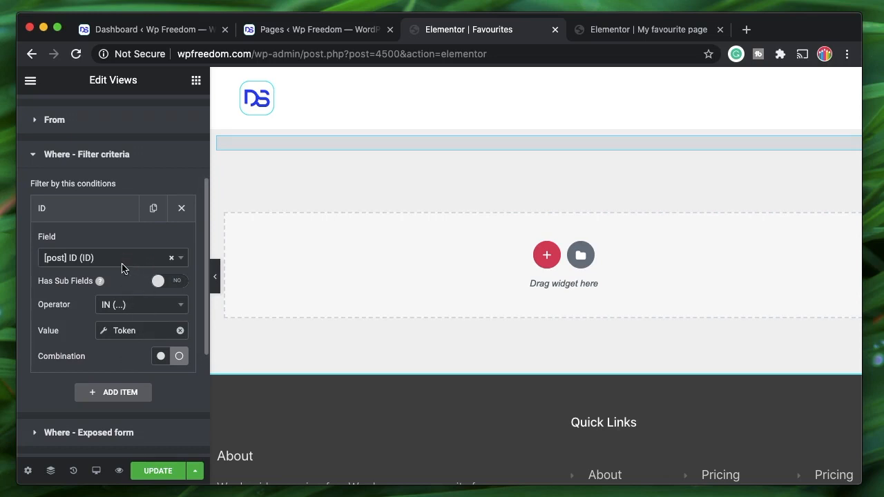
{"action": "left_click", "coordinate": [132, 330]}
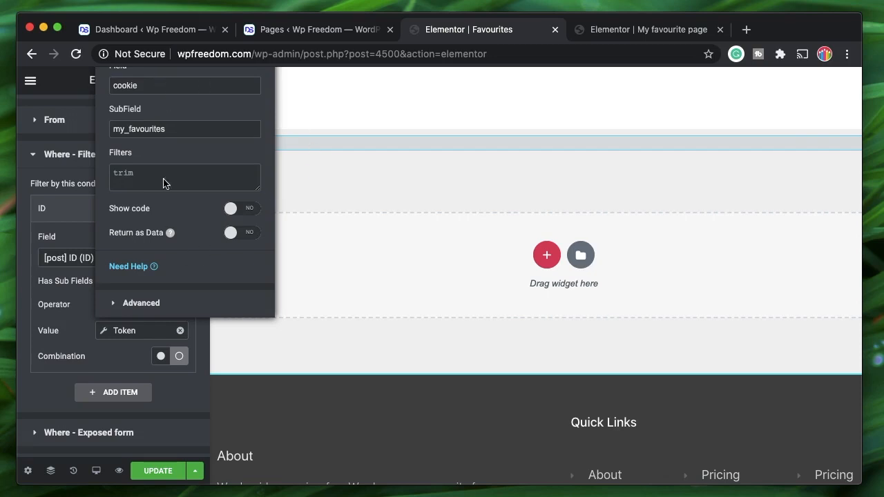
{"action": "double_click", "coordinate": [175, 130]}
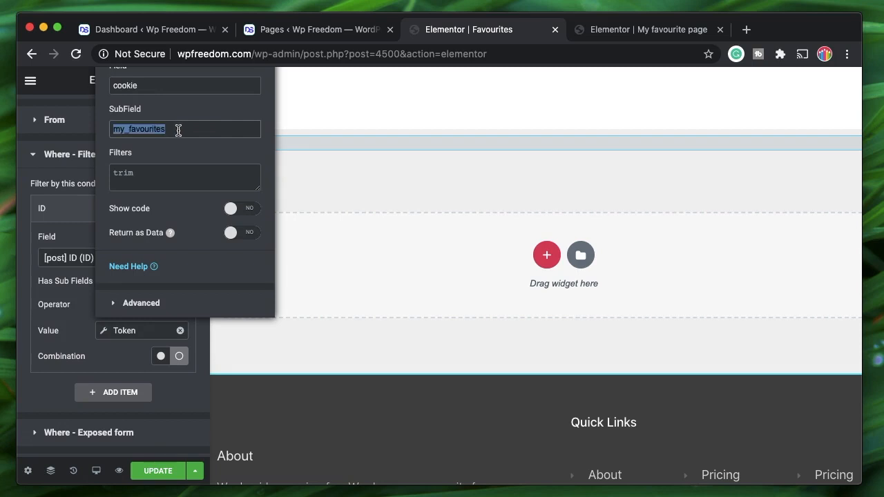
{"action": "left_click", "coordinate": [178, 130]}
{"action": "left_click", "coordinate": [49, 324]}
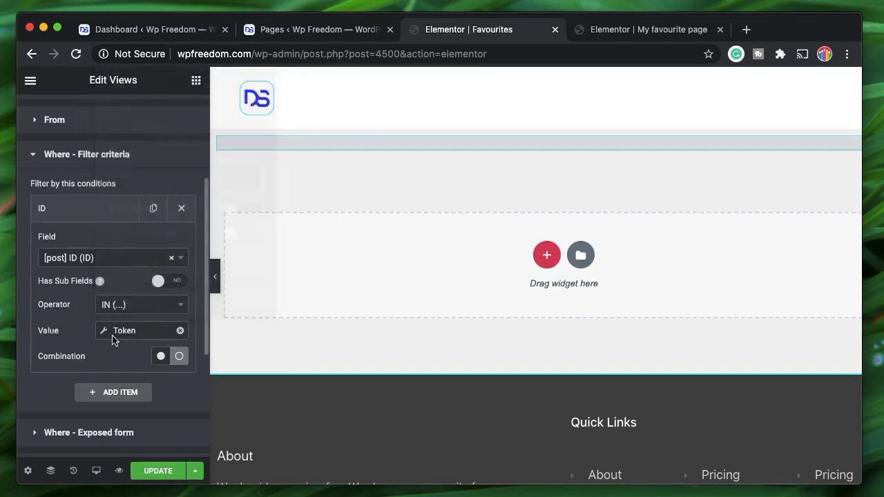
Step: Switch the ID condition's Combination to the filled-circle option, update the Favourites page and collapse the condition
{"action": "left_click", "coordinate": [160, 355]}
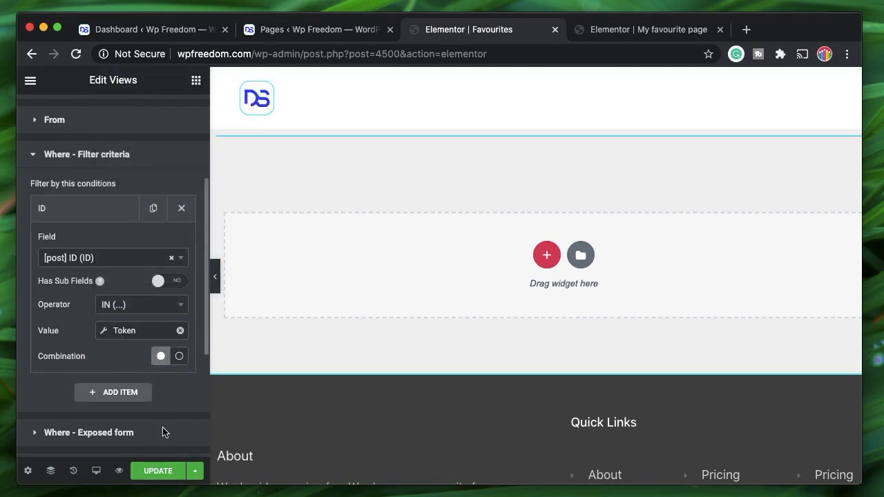
{"action": "left_click", "coordinate": [152, 475]}
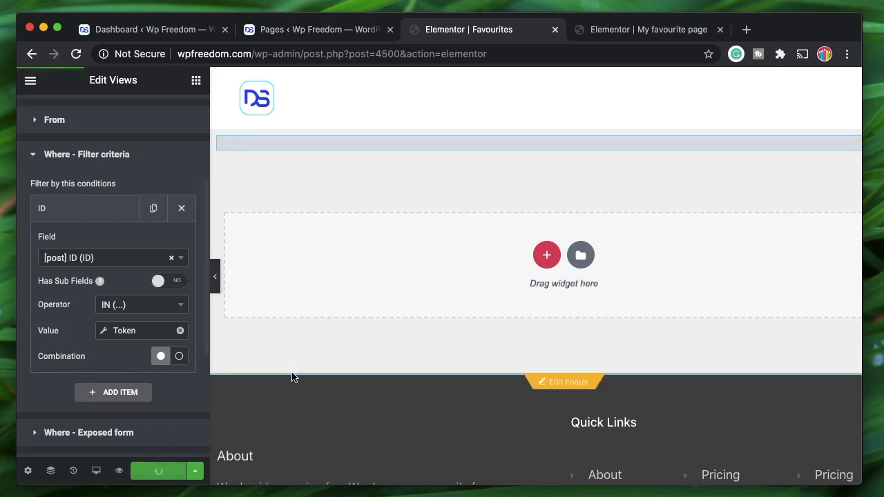
{"action": "left_click", "coordinate": [88, 210]}
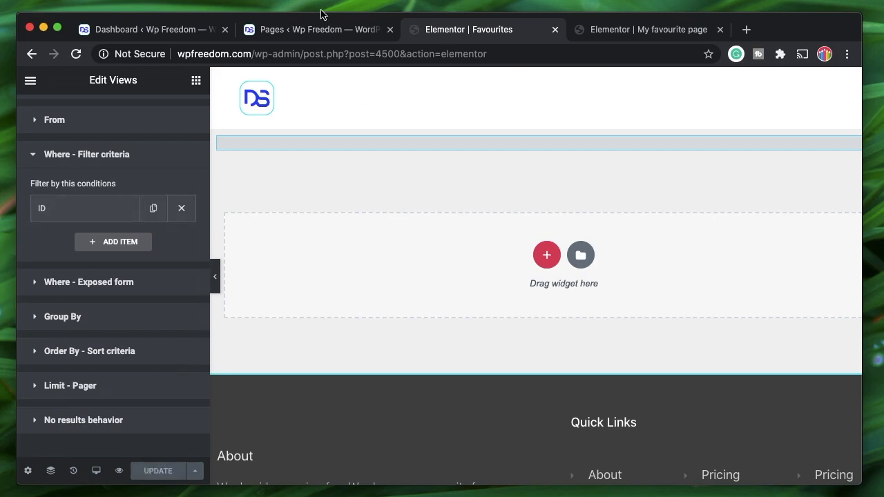
Step: Refresh the WordPress Pages list and open the live views of "My favourite page" and Favourites in new tabs
{"action": "left_click", "coordinate": [305, 28]}
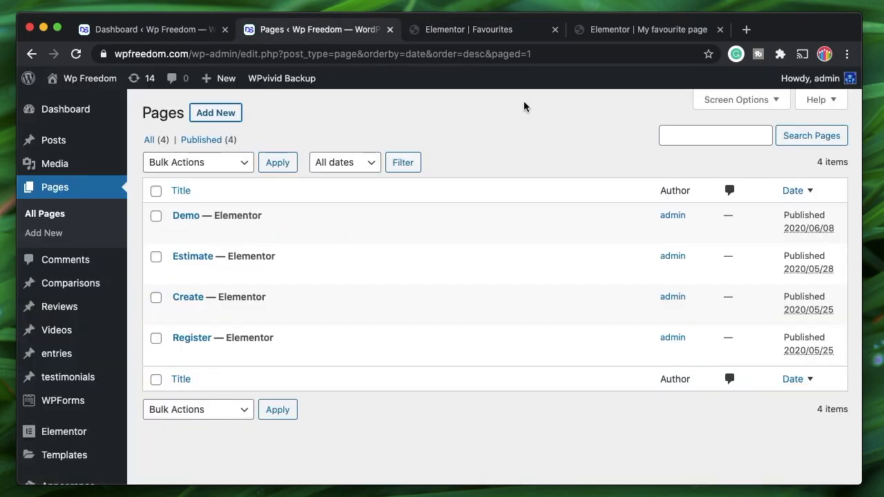
{"action": "left_click", "coordinate": [76, 56]}
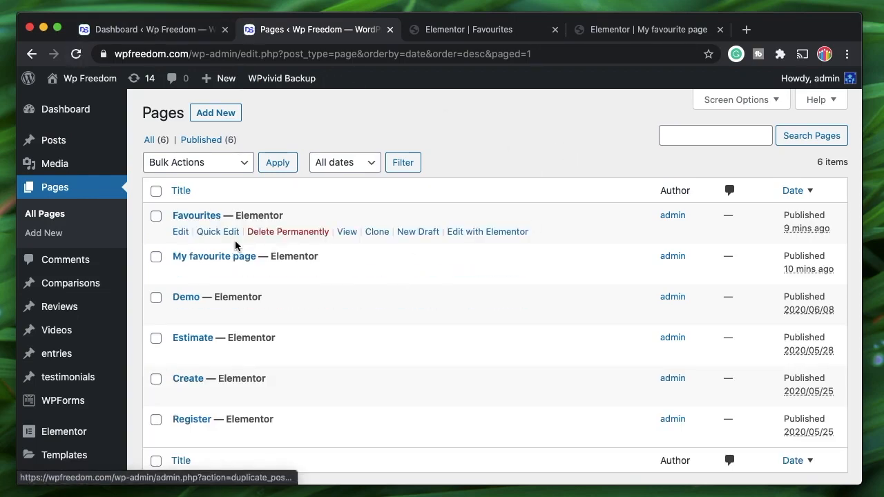
{"action": "left_click", "coordinate": [347, 273], "text": "super"}
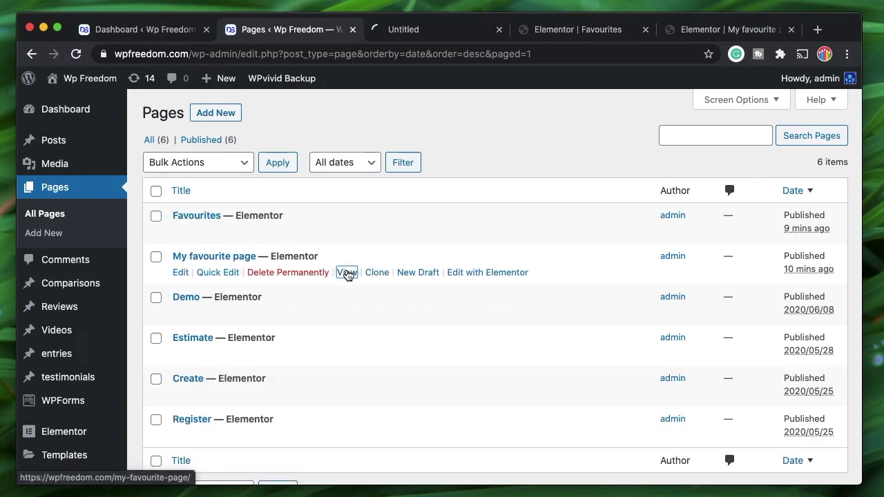
{"action": "left_click", "coordinate": [347, 232], "text": "super"}
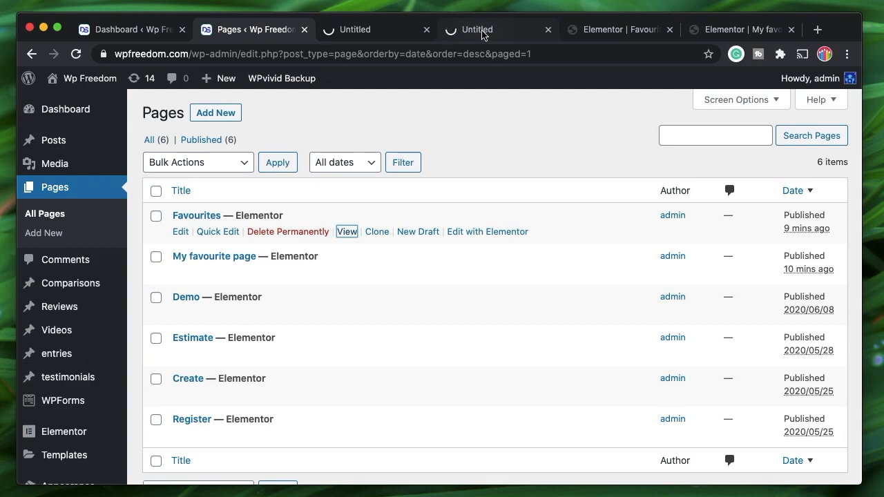
Step: Collapse the My Favorites list item, and look through the Favourites page's Views sections, including Where - Exposed form and Count
{"action": "left_click", "coordinate": [725, 29]}
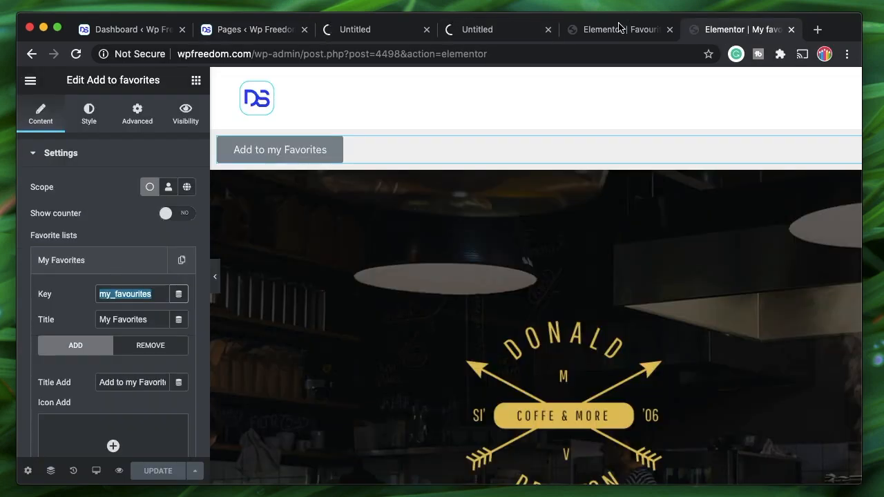
{"action": "left_click", "coordinate": [73, 260]}
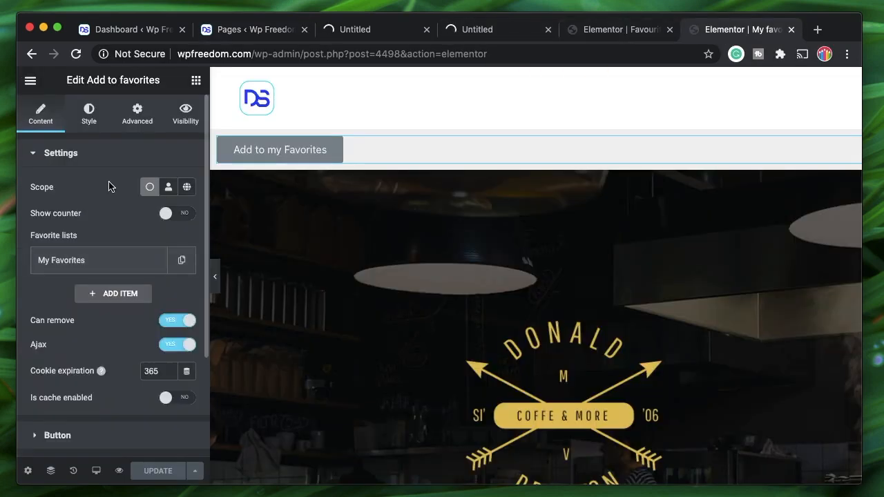
{"action": "left_click", "coordinate": [624, 34]}
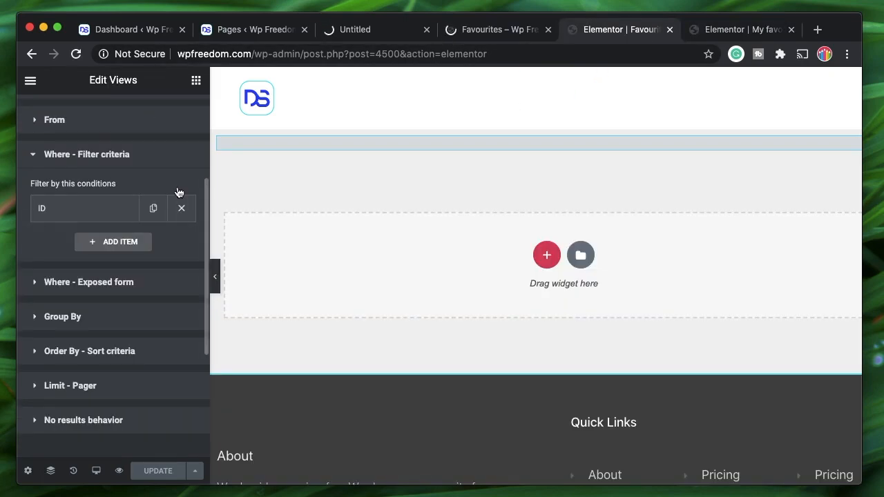
{"action": "left_click", "coordinate": [104, 282]}
{"action": "scroll", "coordinate": [76, 345], "scroll_direction": "down", "scroll_amount": 3}
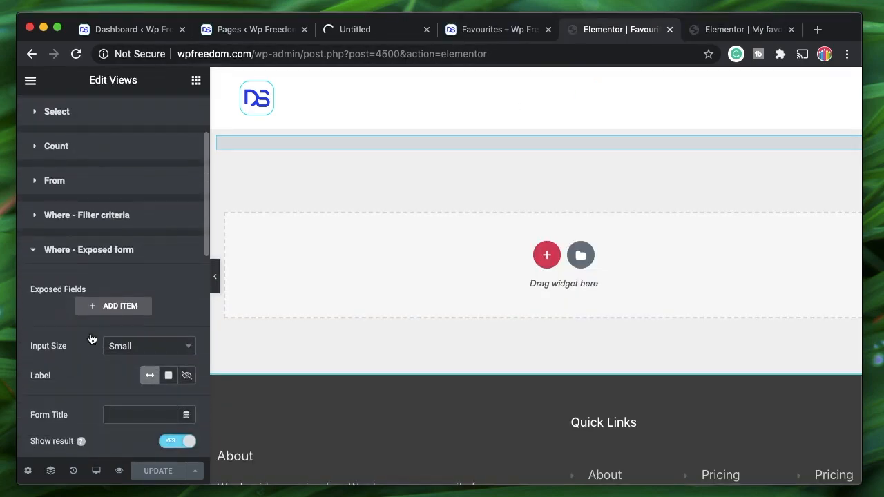
{"action": "left_click", "coordinate": [82, 249]}
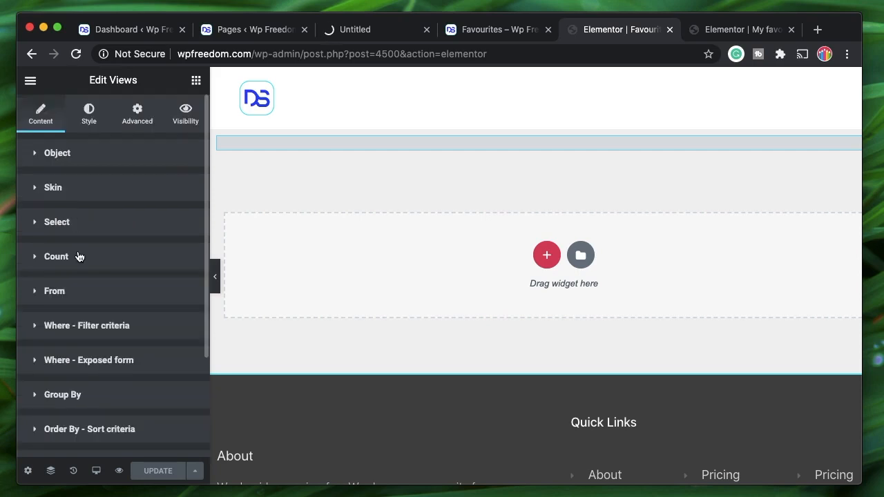
{"action": "left_click", "coordinate": [79, 256]}
{"action": "left_click", "coordinate": [79, 256]}
Step: Add Pages to the Views widget's source post types alongside Posts, and update the Favourites page
{"action": "left_click", "coordinate": [103, 291]}
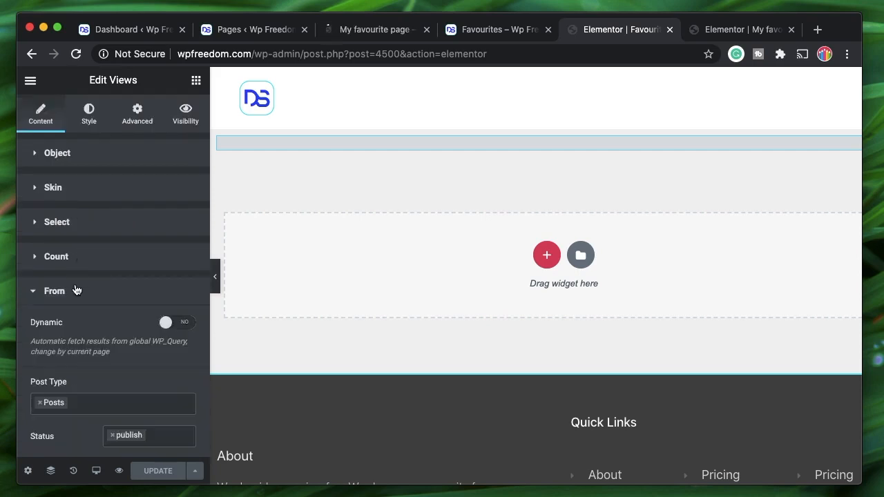
{"action": "scroll", "coordinate": [76, 289], "scroll_direction": "down", "scroll_amount": 2}
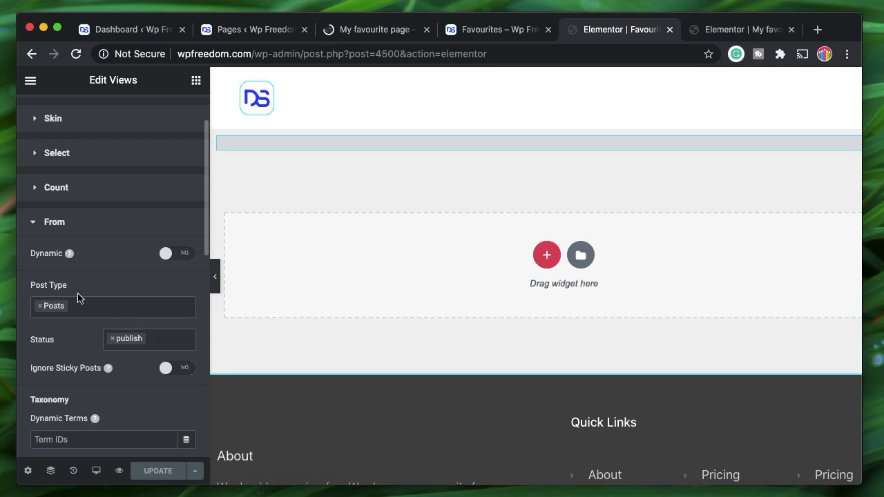
{"action": "left_click", "coordinate": [87, 302]}
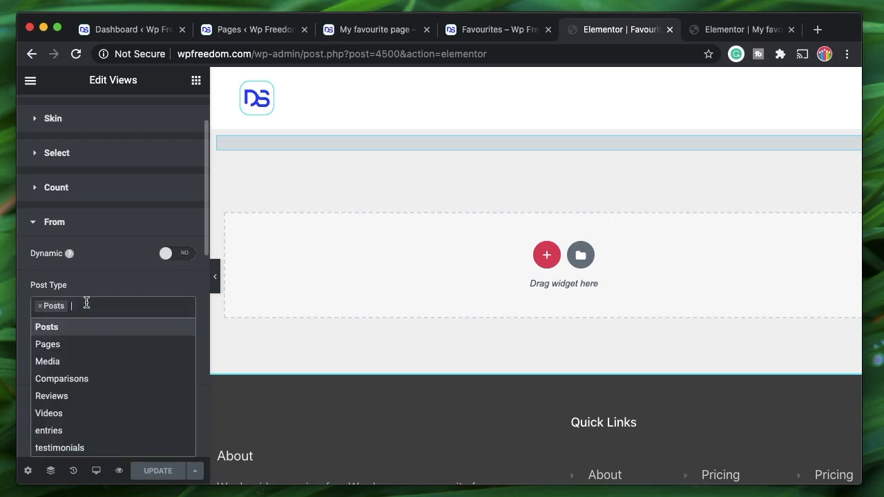
{"action": "left_click", "coordinate": [71, 345]}
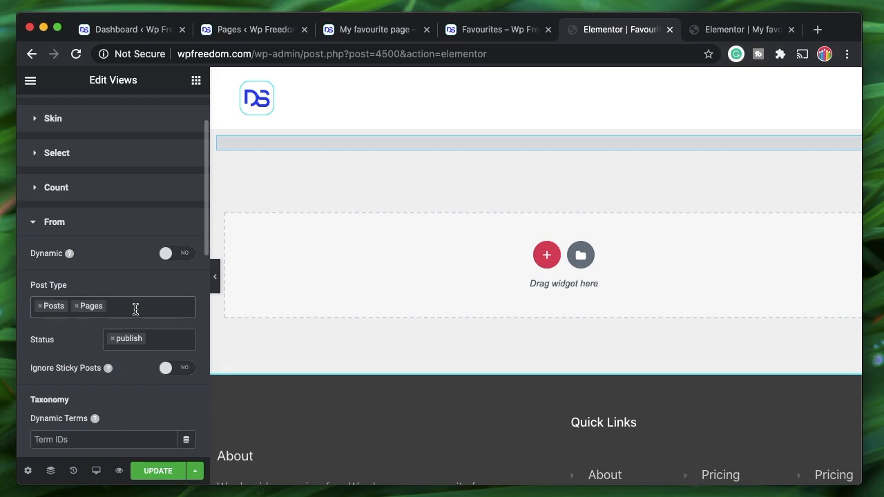
{"action": "left_click", "coordinate": [136, 309]}
{"action": "scroll", "coordinate": [110, 414], "scroll_direction": "down", "scroll_amount": 3}
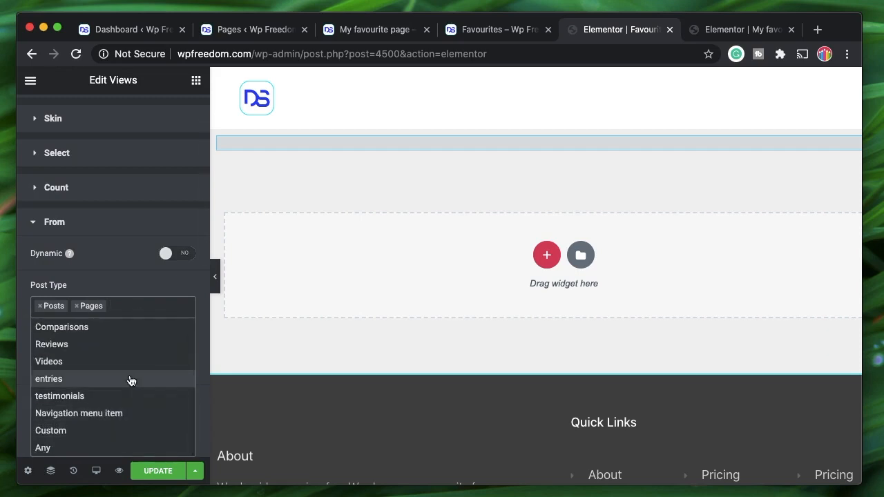
{"action": "scroll", "coordinate": [130, 379], "scroll_direction": "up", "scroll_amount": 3}
{"action": "left_click", "coordinate": [122, 305]}
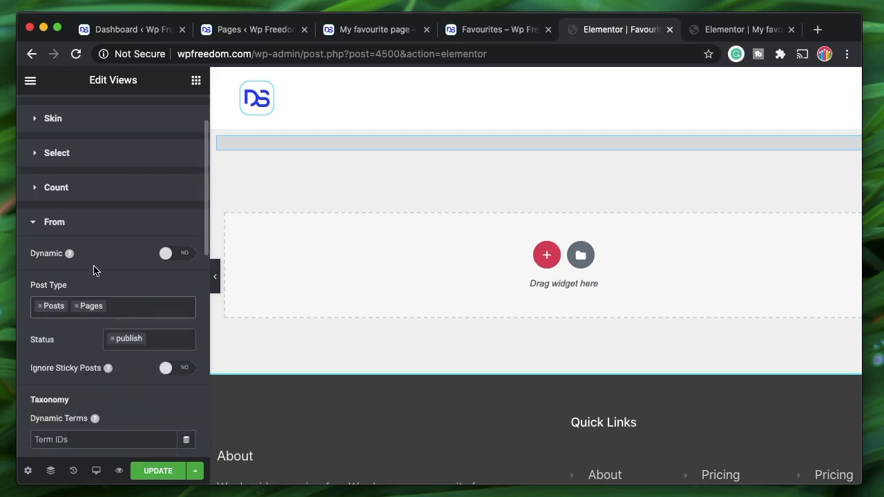
{"action": "left_click", "coordinate": [81, 227]}
{"action": "left_click", "coordinate": [152, 471]}
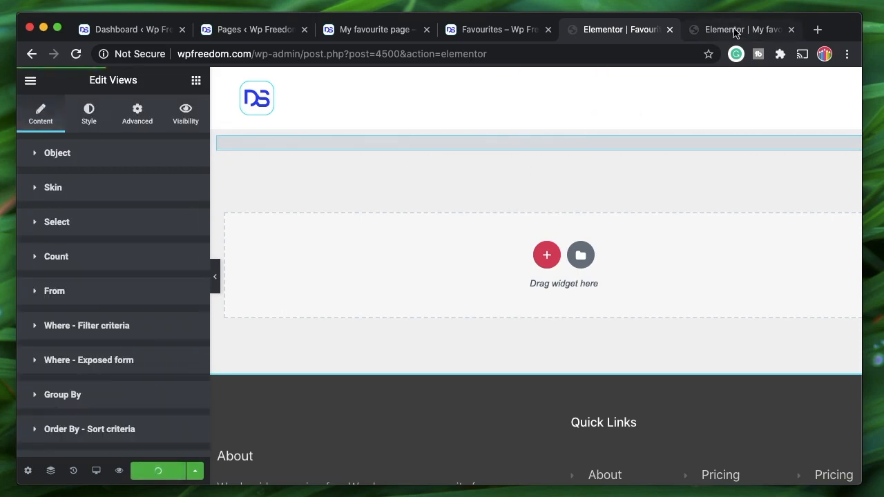
Step: Add the live "My favourite page" to the favorites, and reload the live Favourites page to check its list
{"action": "left_click", "coordinate": [514, 32]}
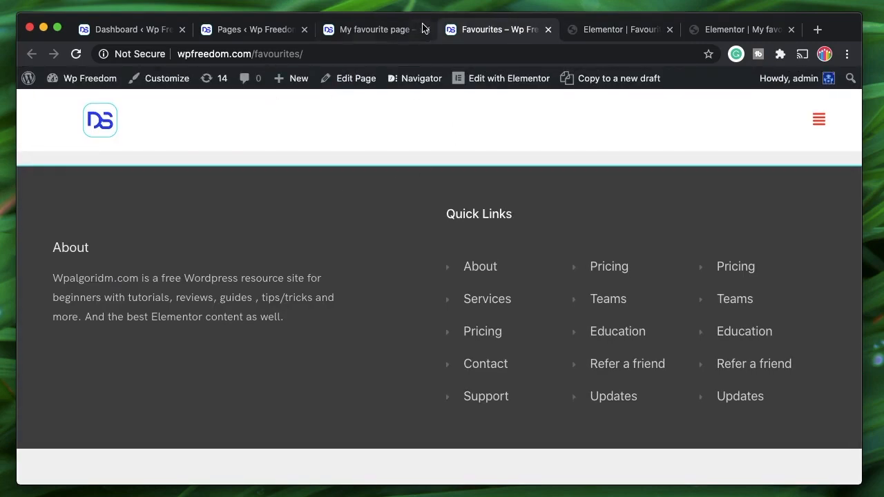
{"action": "left_click", "coordinate": [378, 36]}
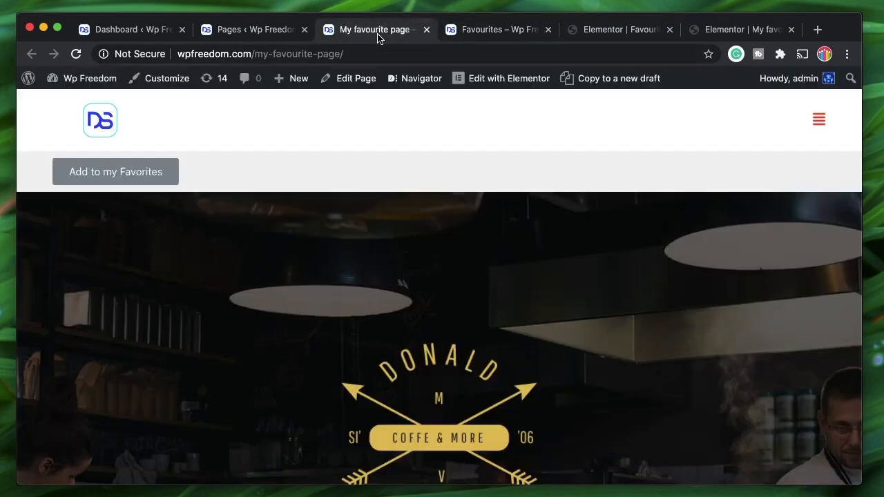
{"action": "left_click", "coordinate": [139, 174]}
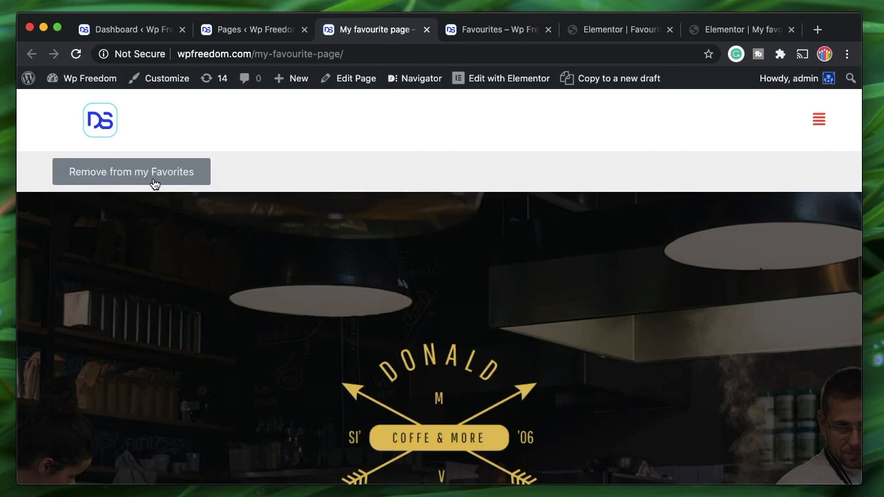
{"action": "left_click", "coordinate": [481, 37]}
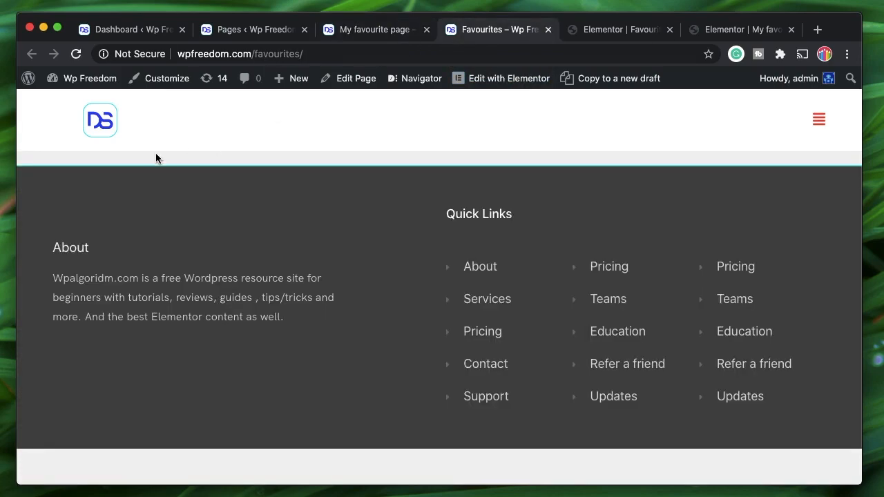
{"action": "left_click", "coordinate": [74, 55]}
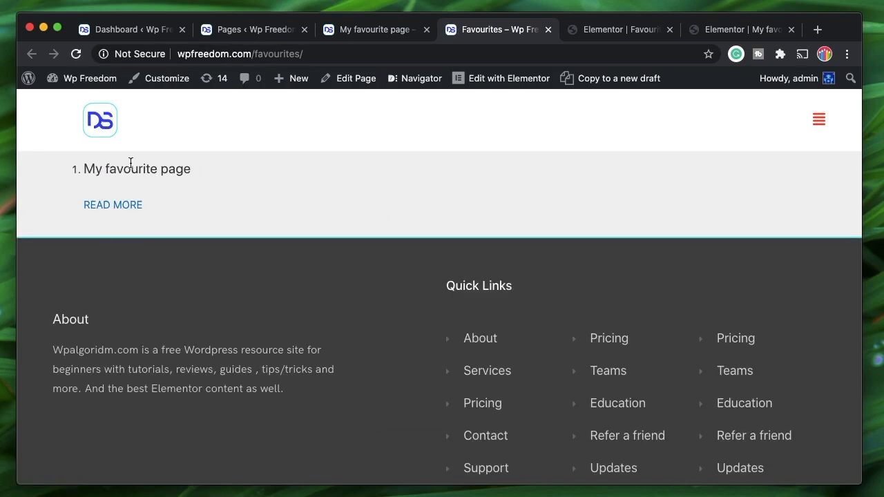
{"action": "triple_click", "coordinate": [95, 169]}
{"action": "triple_click", "coordinate": [96, 168]}
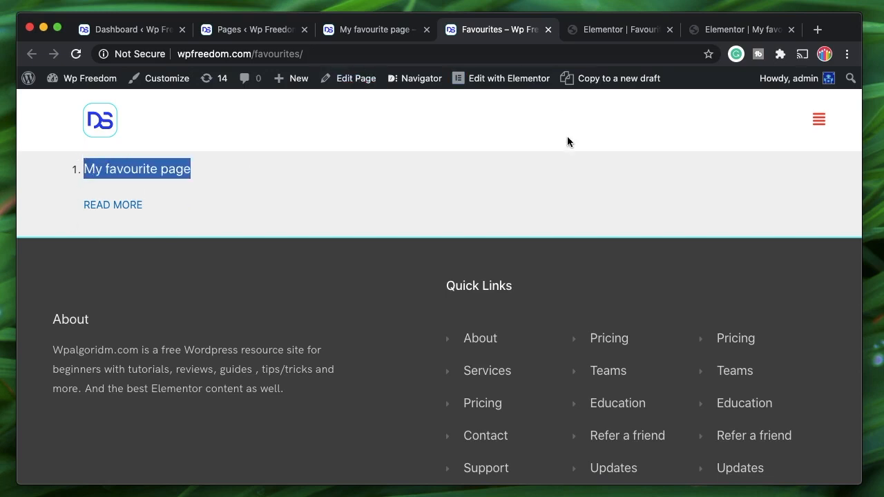
Step: Clear the browser's cookies and other site data for the last 24 hours, starting from the full history page
{"action": "left_click", "coordinate": [165, 0]}
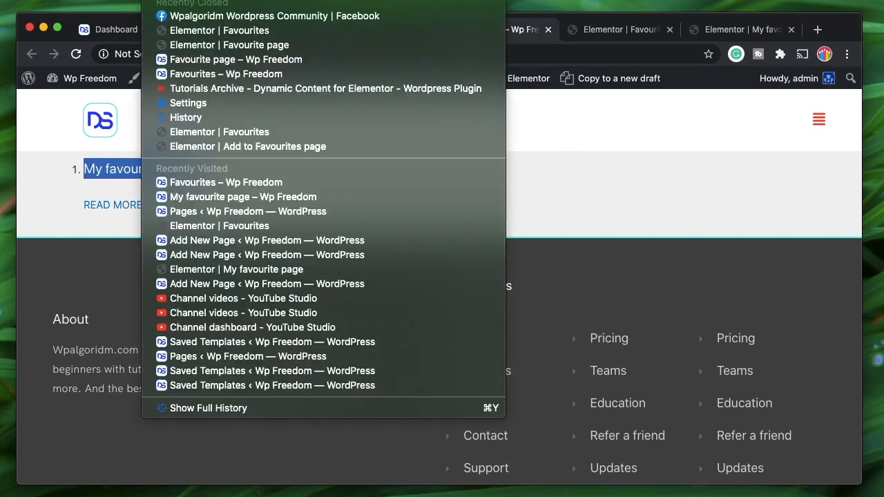
{"action": "left_click", "coordinate": [209, 409]}
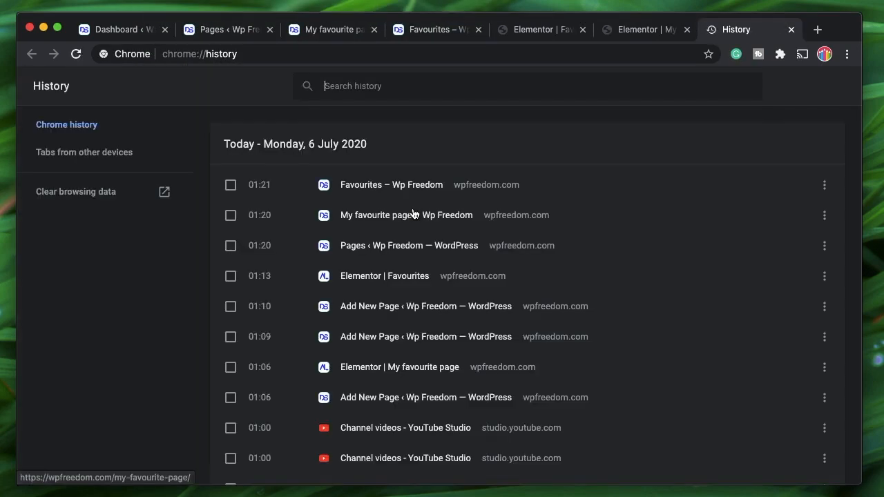
{"action": "left_click", "coordinate": [137, 198]}
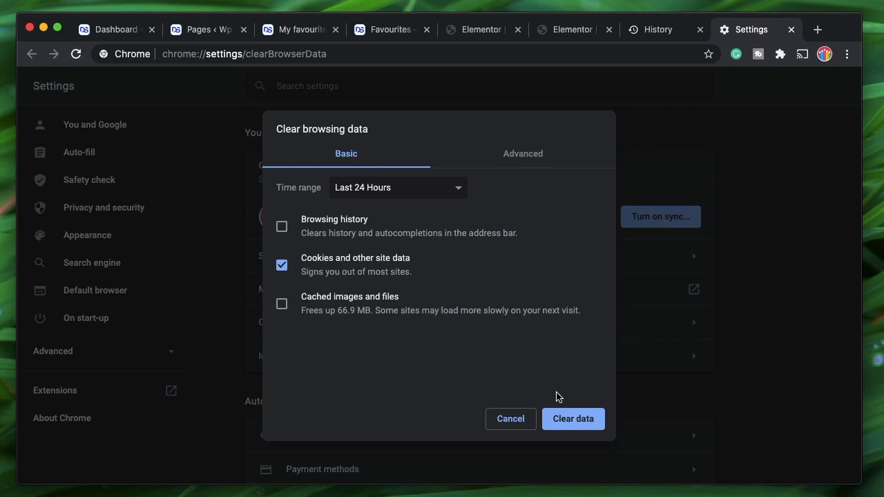
{"action": "left_click", "coordinate": [570, 418]}
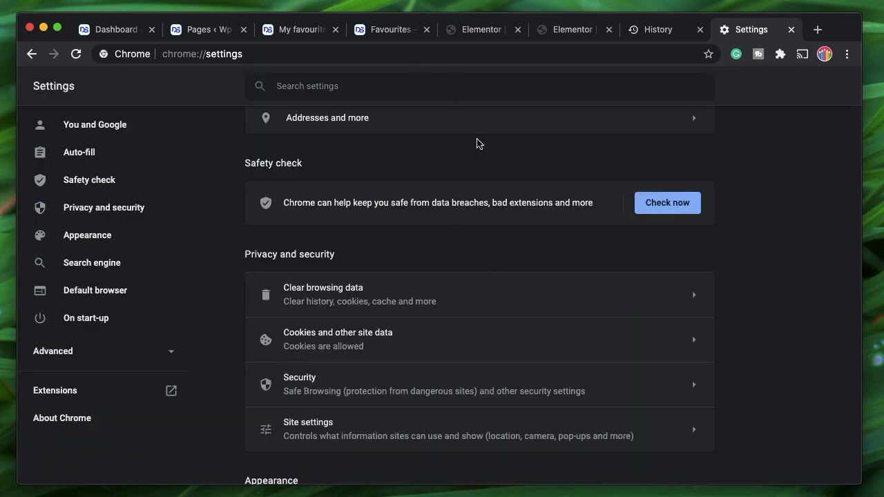
Step: Reload the live Favourites page and compare its list with the favorites button on the live "My favourite page"
{"action": "left_click", "coordinate": [391, 35]}
{"action": "left_click", "coordinate": [255, 197]}
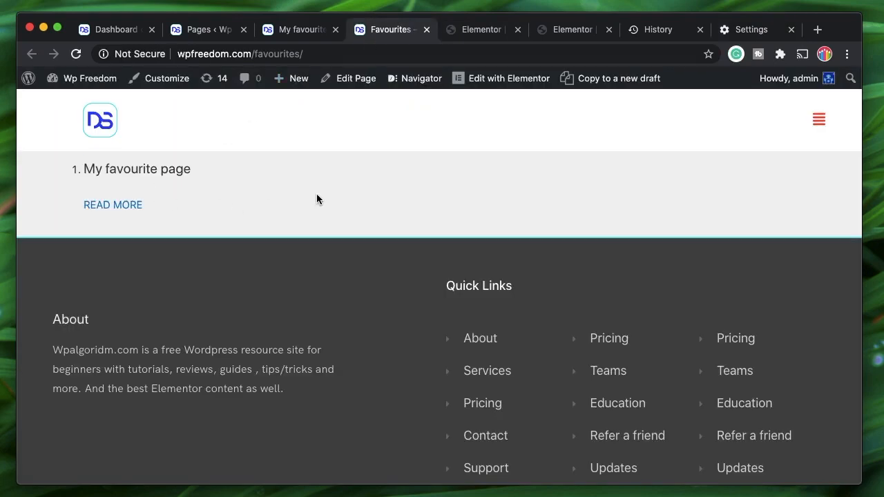
{"action": "left_click", "coordinate": [76, 54]}
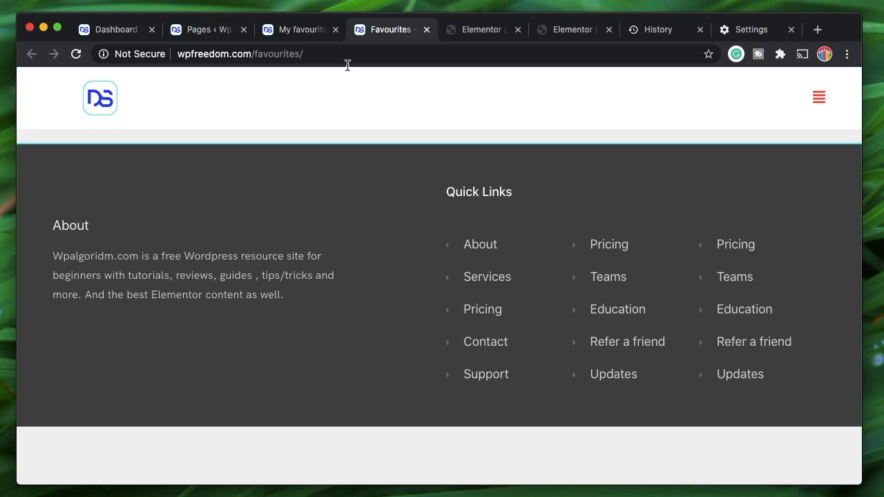
{"action": "left_click", "coordinate": [295, 31]}
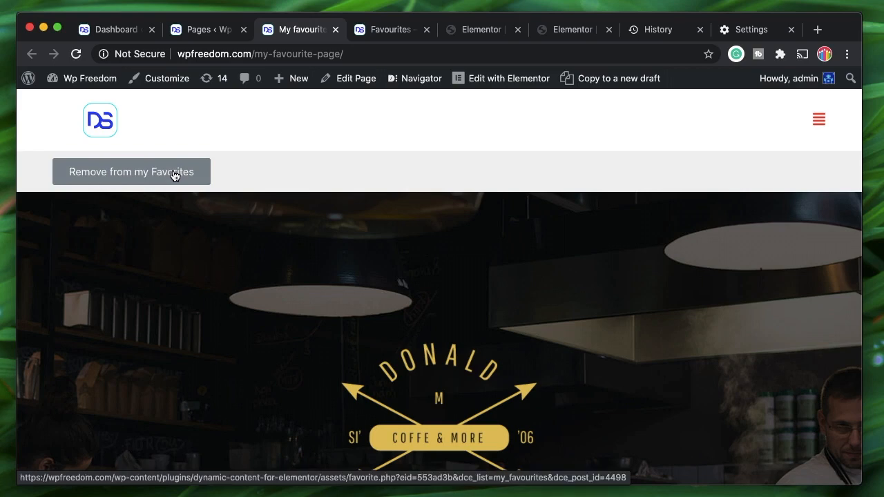
{"action": "left_click", "coordinate": [401, 30]}
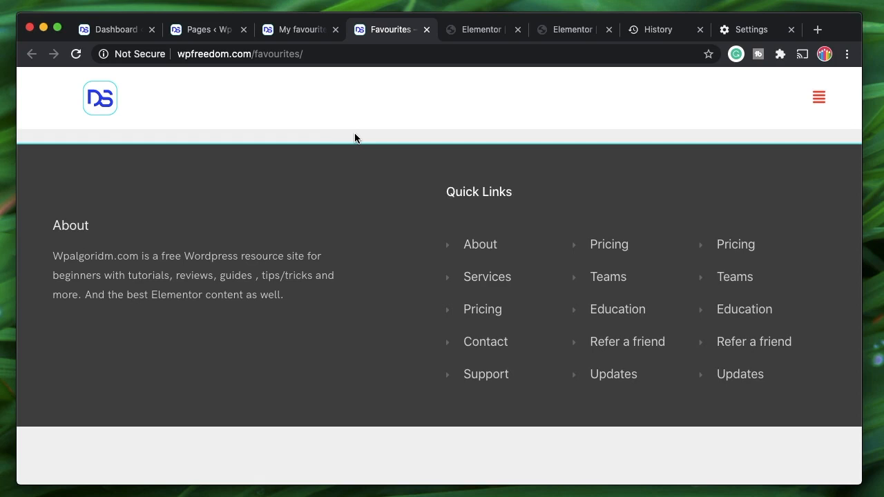
{"action": "left_click", "coordinate": [295, 31]}
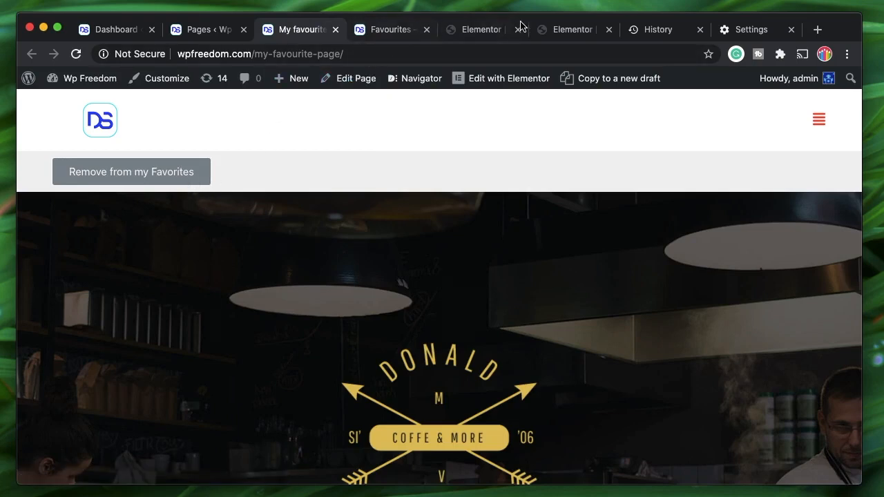
Step: Set the Add to favorites widget's Scope to User and turn on Hide Button for NON Logged Users
{"action": "left_click", "coordinate": [477, 29]}
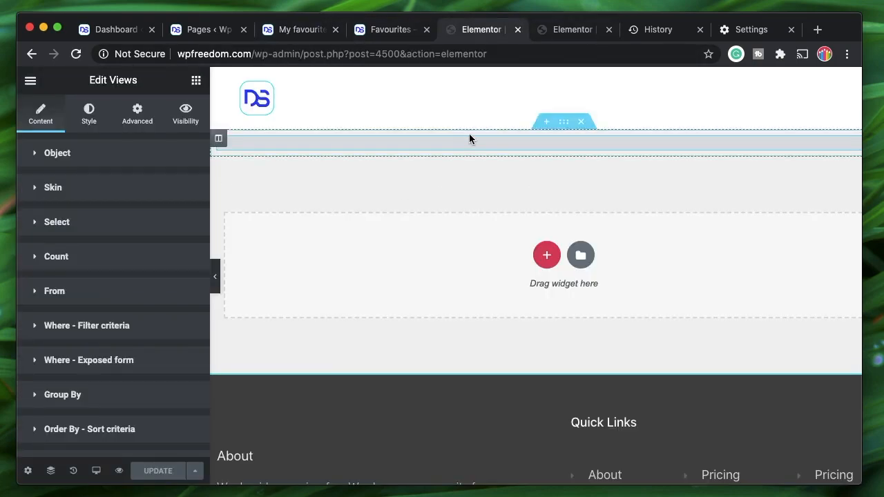
{"action": "left_click", "coordinate": [570, 33]}
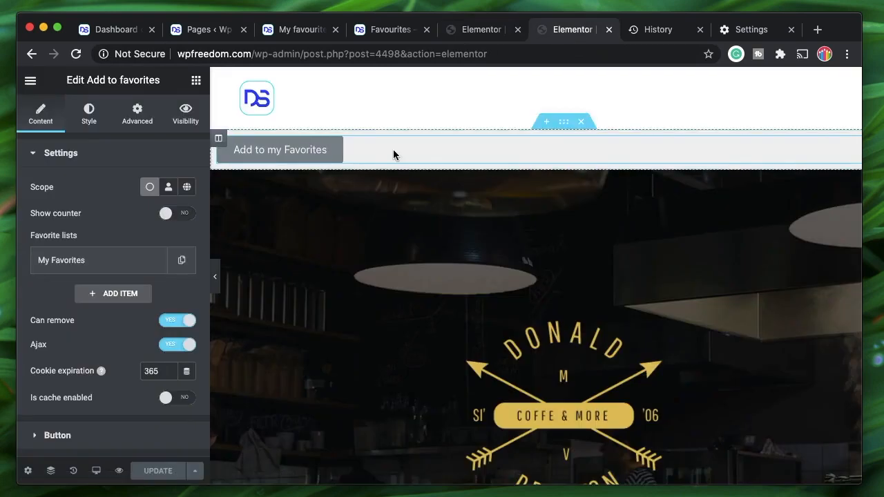
{"action": "left_click", "coordinate": [168, 187]}
{"action": "scroll", "coordinate": [73, 259], "scroll_direction": "down", "scroll_amount": 2}
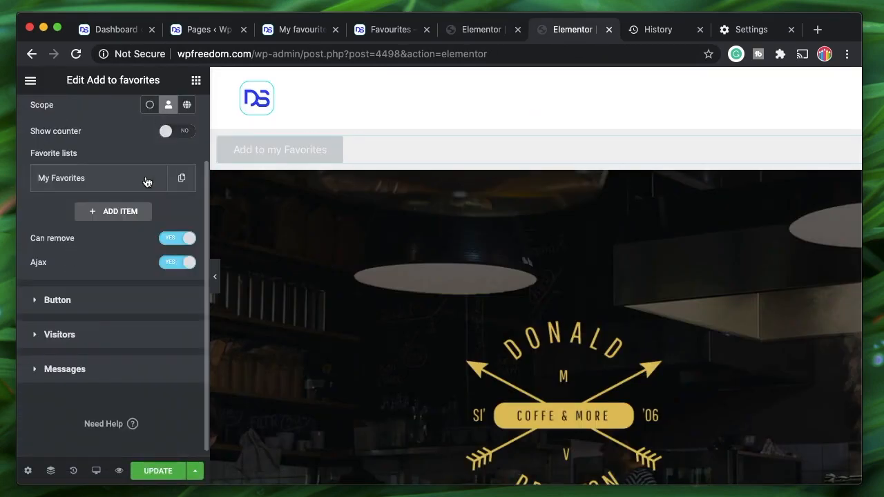
{"action": "scroll", "coordinate": [148, 162], "scroll_direction": "up", "scroll_amount": 2}
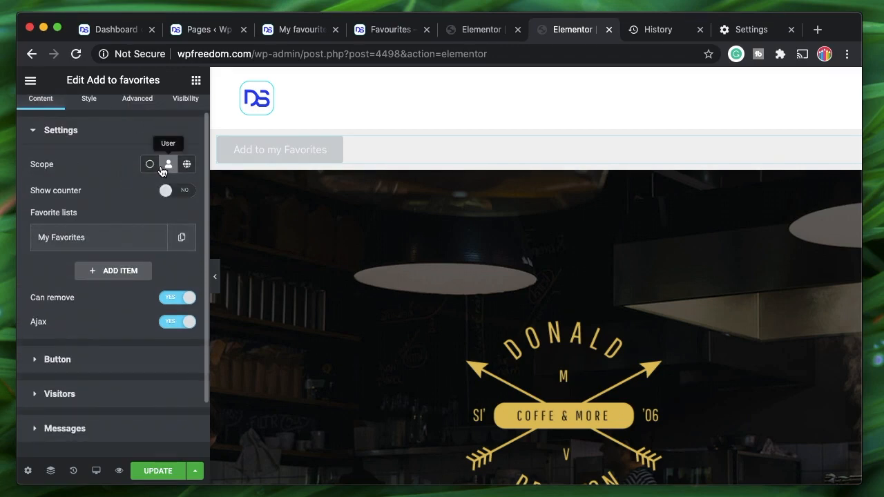
{"action": "scroll", "coordinate": [108, 339], "scroll_direction": "down", "scroll_amount": 1}
{"action": "left_click", "coordinate": [90, 358]}
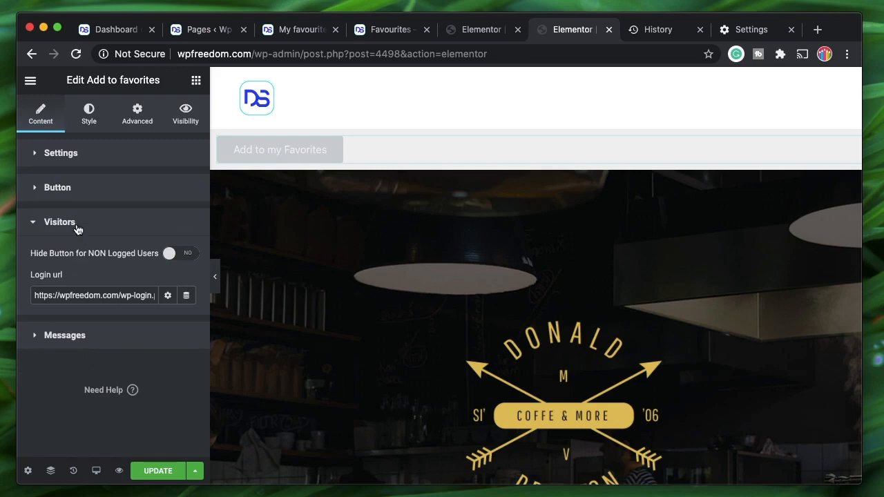
{"action": "left_click", "coordinate": [171, 257]}
Step: Log back in to the expired WordPress dashboard session with the prefilled credentials
{"action": "left_click", "coordinate": [117, 35]}
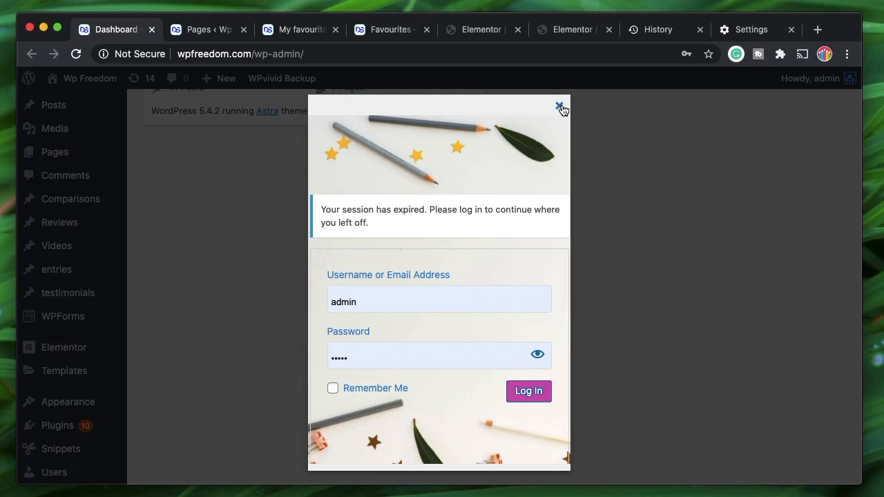
{"action": "left_click", "coordinate": [530, 393]}
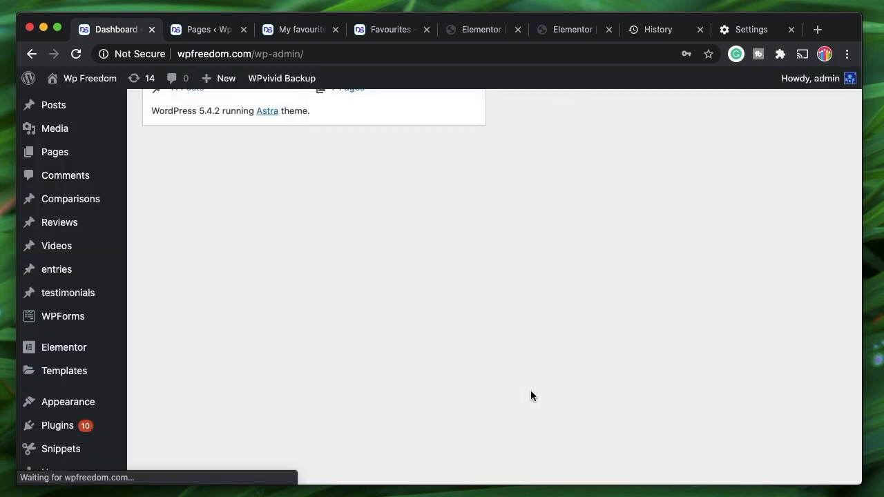
{"action": "scroll", "coordinate": [251, 308], "scroll_direction": "down", "scroll_amount": 3}
{"action": "mouse_move", "coordinate": [79, 277]}
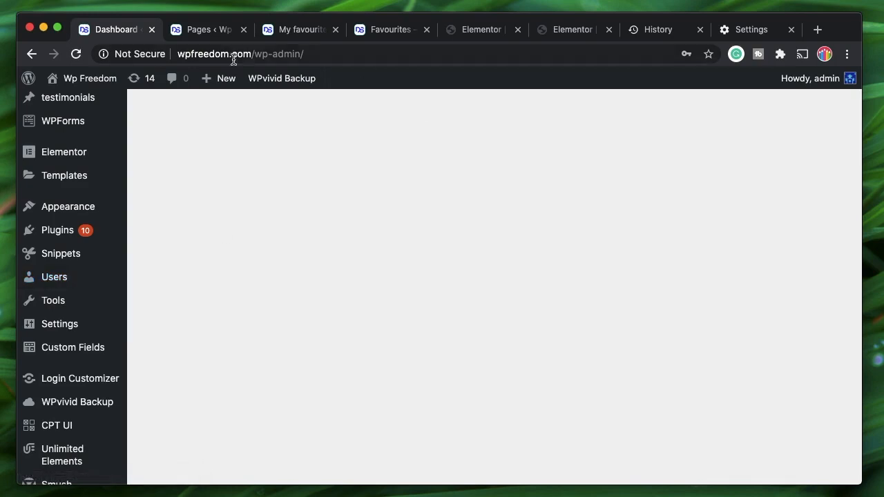
Step: Log back in to the expired session on the Pages list with the prefilled credentials and view the live "My favourite page"
{"action": "left_click", "coordinate": [208, 33]}
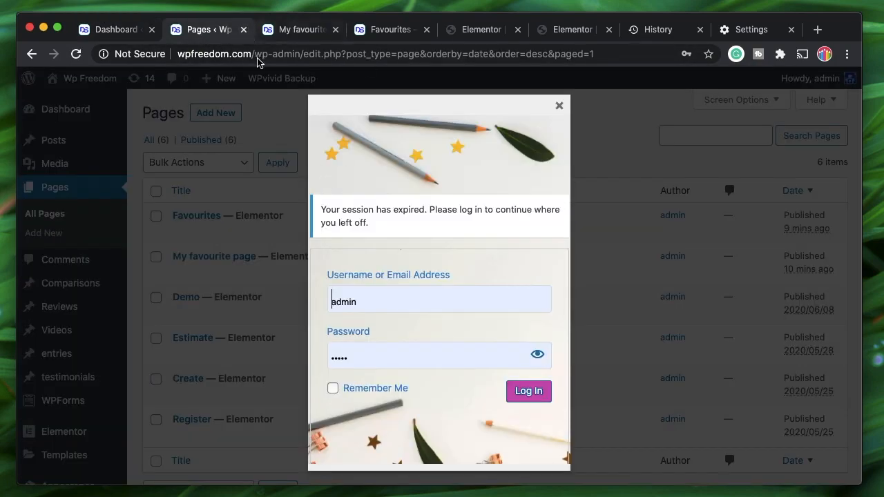
{"action": "left_click", "coordinate": [532, 391]}
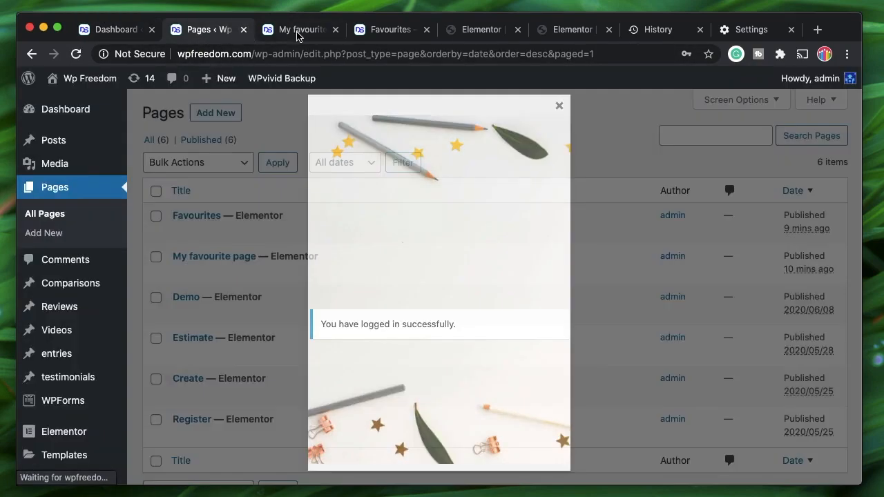
{"action": "left_click", "coordinate": [298, 31]}
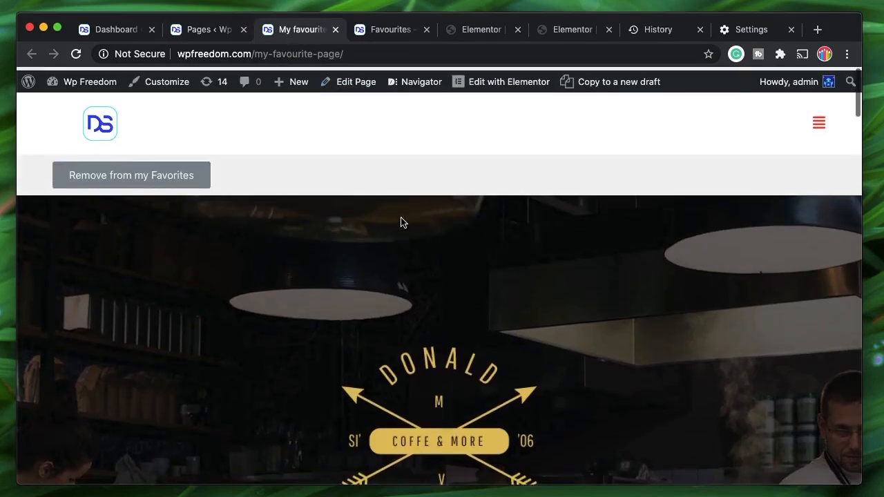
Step: Turn on Hide Button for NON Logged Users in the Add to favorites widget of "My favourite page"
{"action": "left_click", "coordinate": [503, 33]}
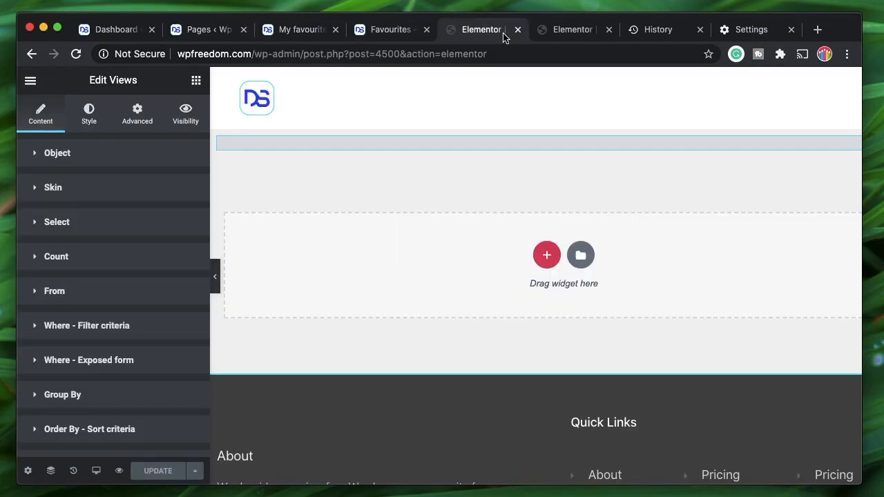
{"action": "left_click", "coordinate": [578, 30]}
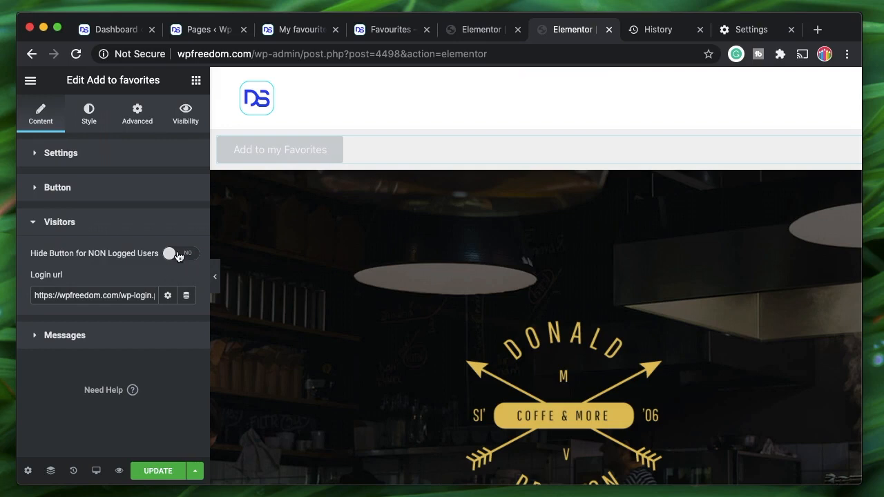
{"action": "left_click", "coordinate": [181, 257]}
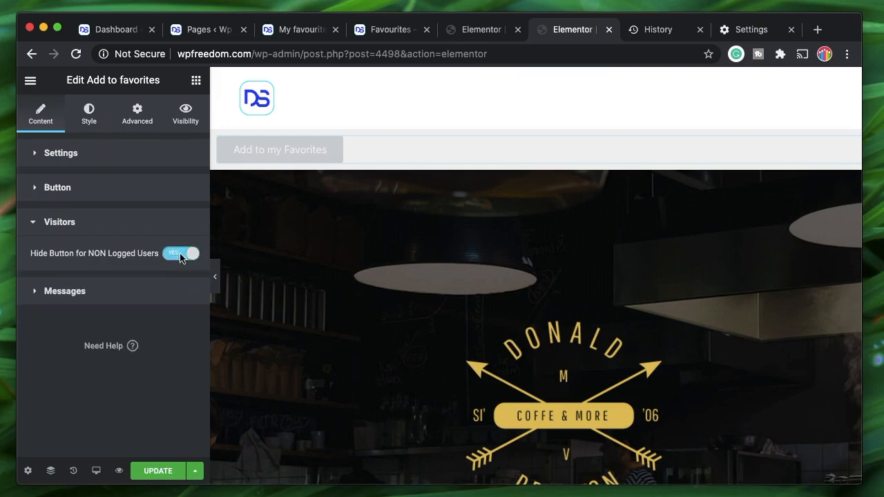
{"action": "left_click", "coordinate": [102, 231]}
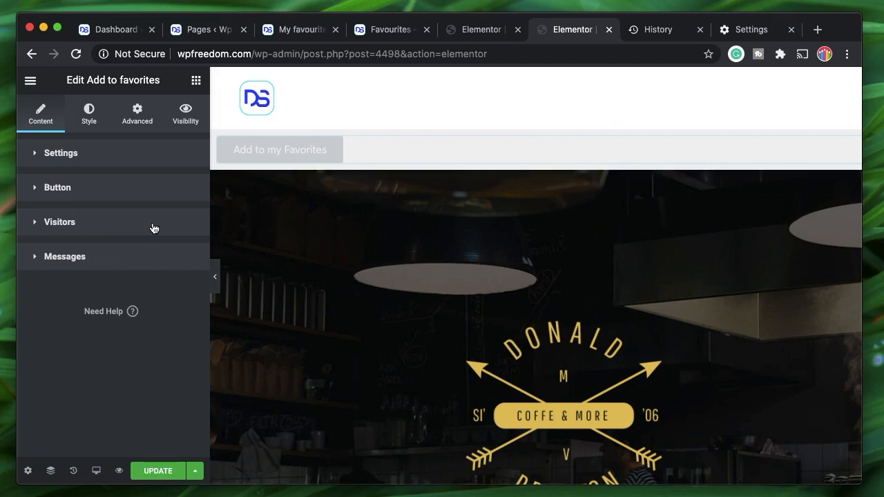
Step: Check the Add to favorites widget's User scope and the key of its My Favorites list
{"action": "left_click", "coordinate": [69, 158]}
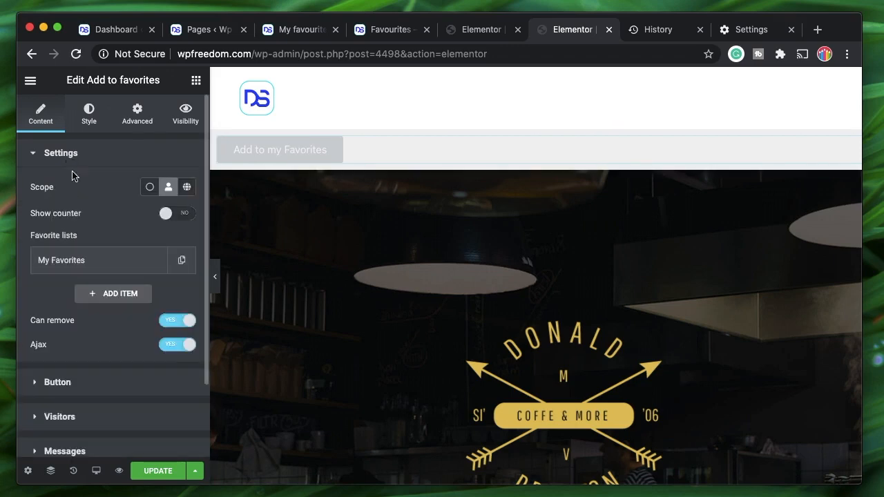
{"action": "left_click", "coordinate": [89, 263]}
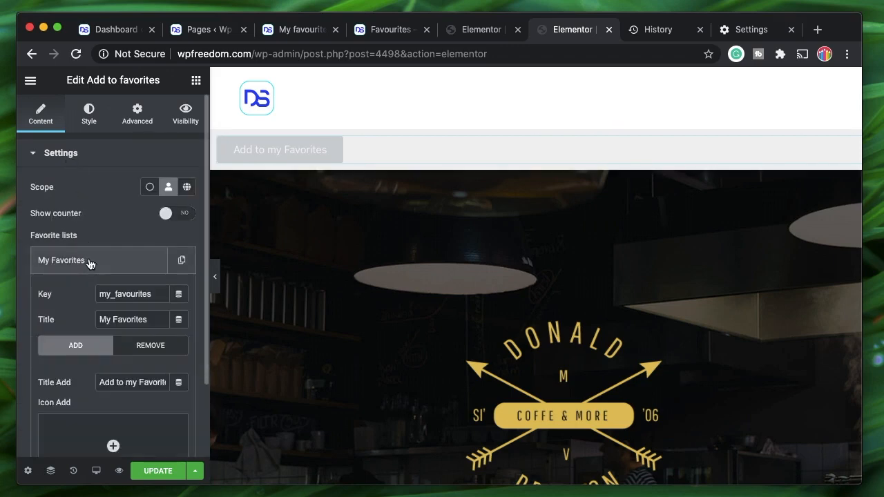
{"action": "double_click", "coordinate": [123, 294]}
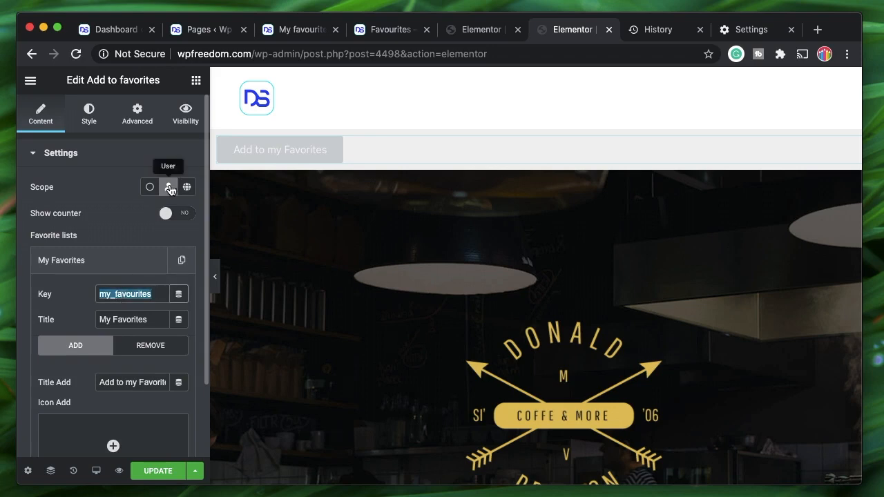
{"action": "left_click", "coordinate": [122, 265]}
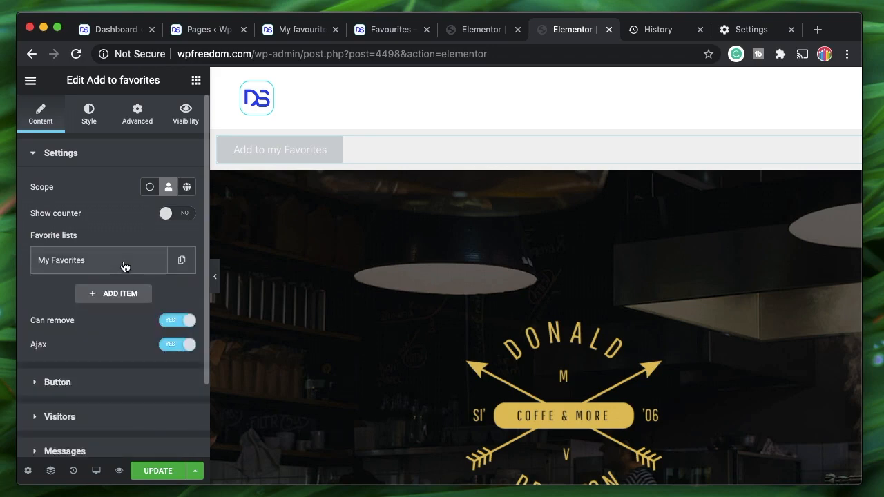
{"action": "left_click", "coordinate": [169, 191]}
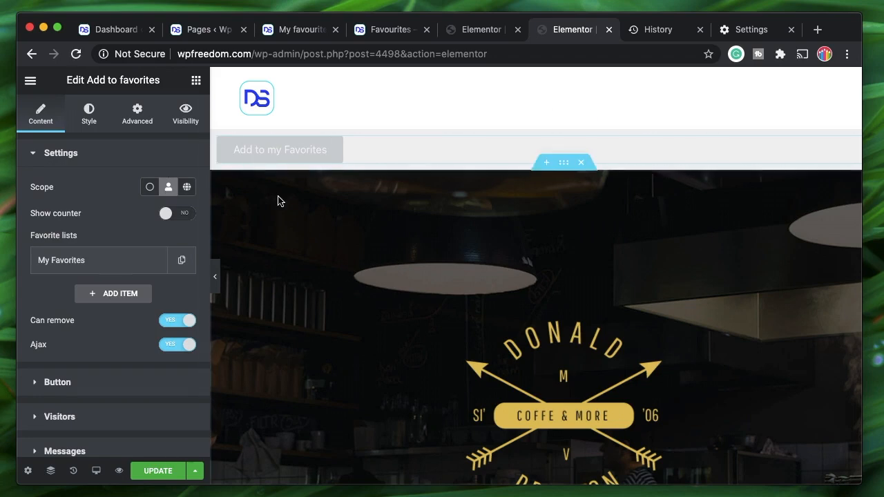
Step: Assign the Token dynamic tag as the Value of the ID filter condition in the Favourites page's Views widget
{"action": "left_click", "coordinate": [483, 31]}
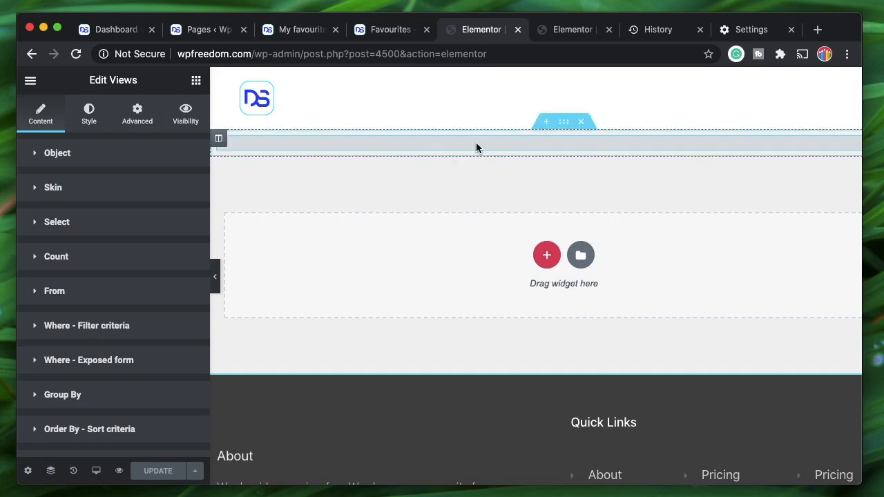
{"action": "scroll", "coordinate": [77, 393], "scroll_direction": "down", "scroll_amount": 2}
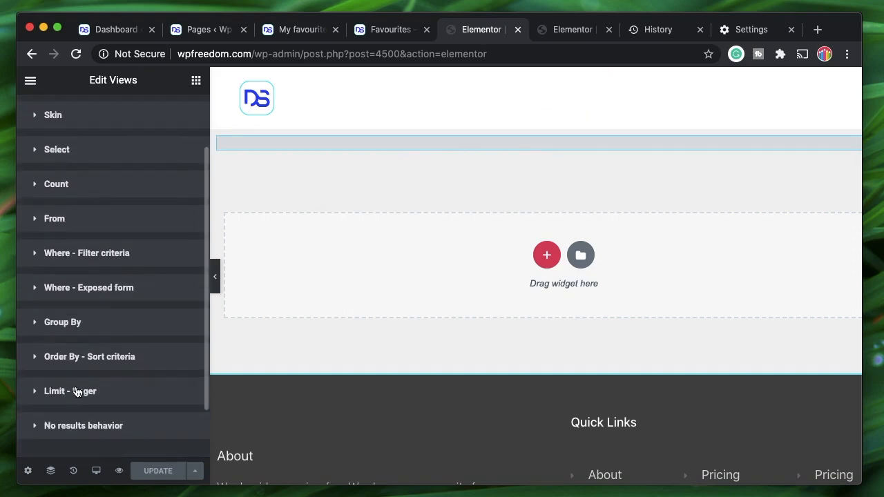
{"action": "left_click", "coordinate": [124, 254]}
{"action": "scroll", "coordinate": [76, 341], "scroll_direction": "down", "scroll_amount": 3}
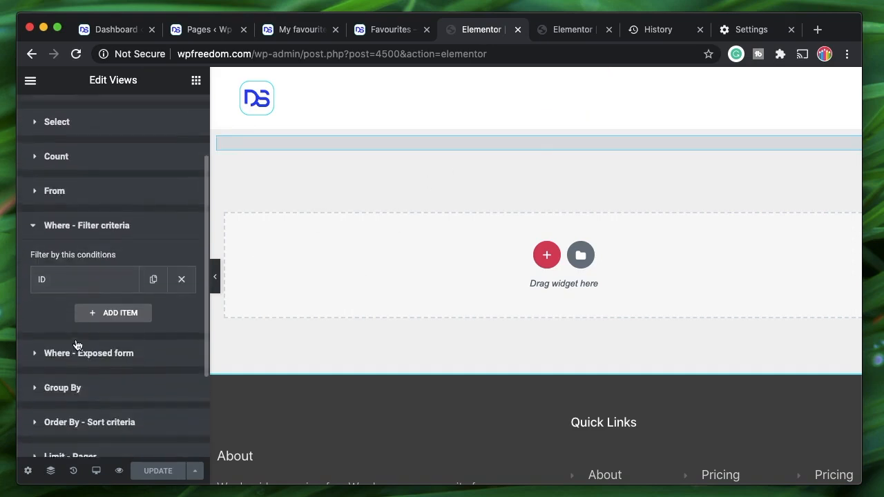
{"action": "left_click", "coordinate": [122, 280]}
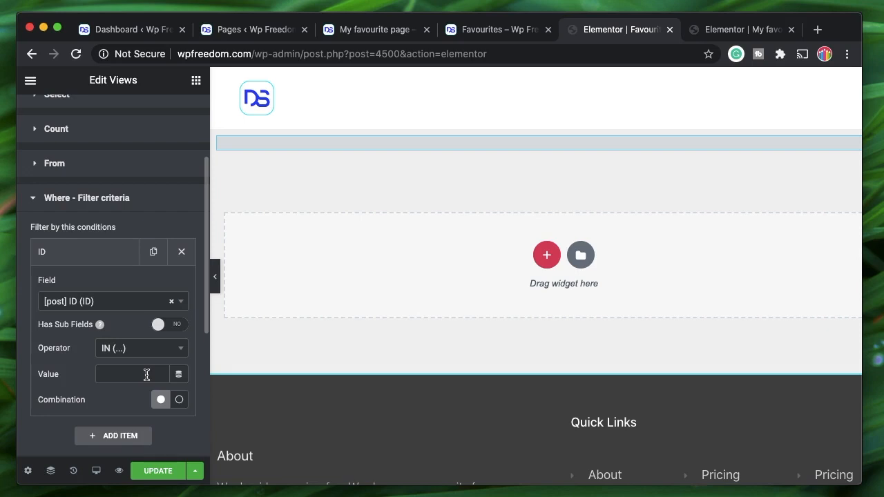
{"action": "left_click", "coordinate": [178, 373]}
{"action": "scroll", "coordinate": [244, 332], "scroll_direction": "down", "scroll_amount": 5}
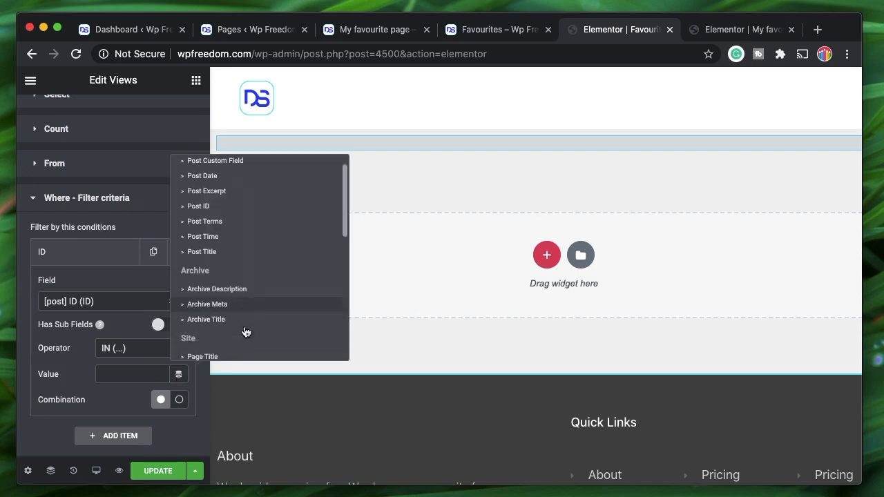
{"action": "left_click", "coordinate": [217, 349]}
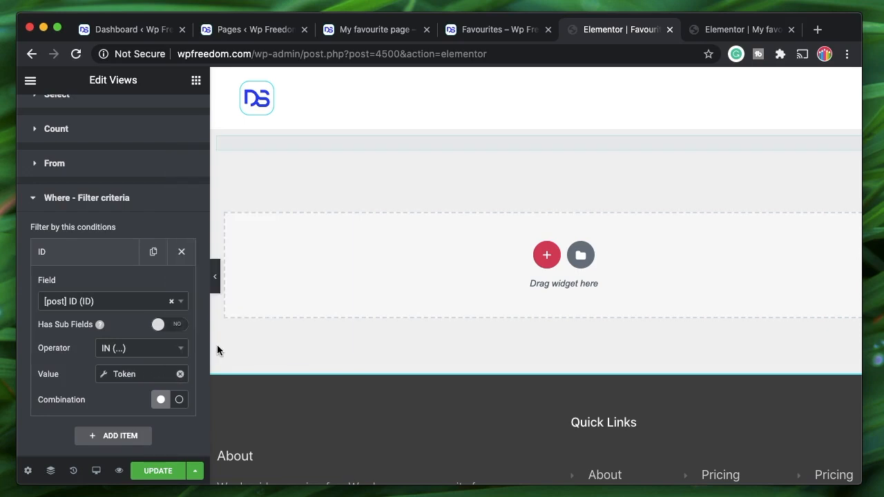
Step: Enter [user:] as the token text for the ID filter's value
{"action": "left_click", "coordinate": [145, 373]}
{"action": "left_click", "coordinate": [143, 216]}
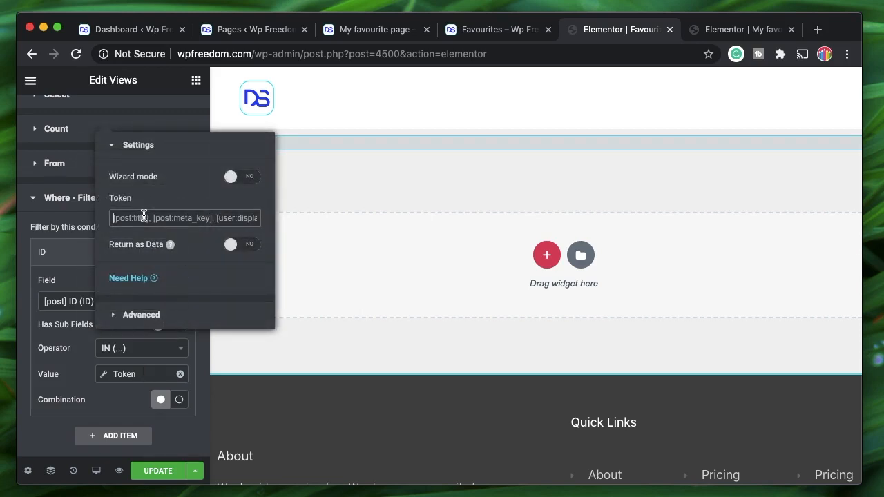
{"action": "type", "text": "[use"}
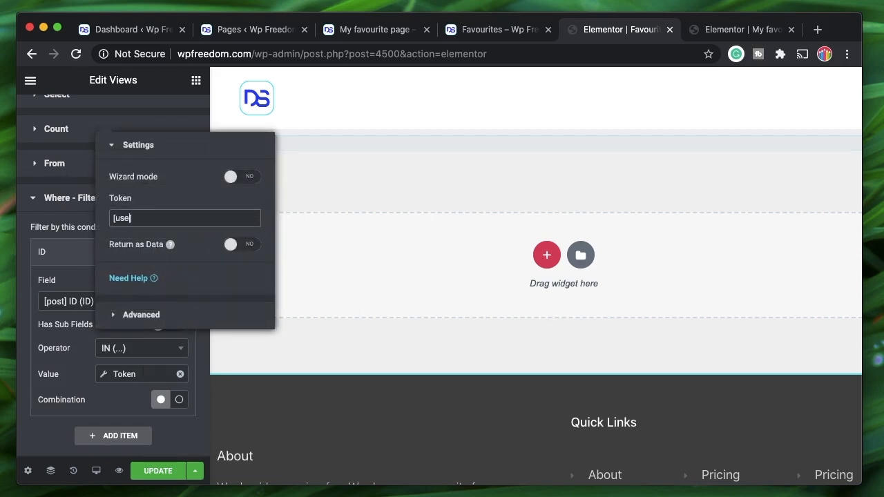
{"action": "type", "text": "r:]"}
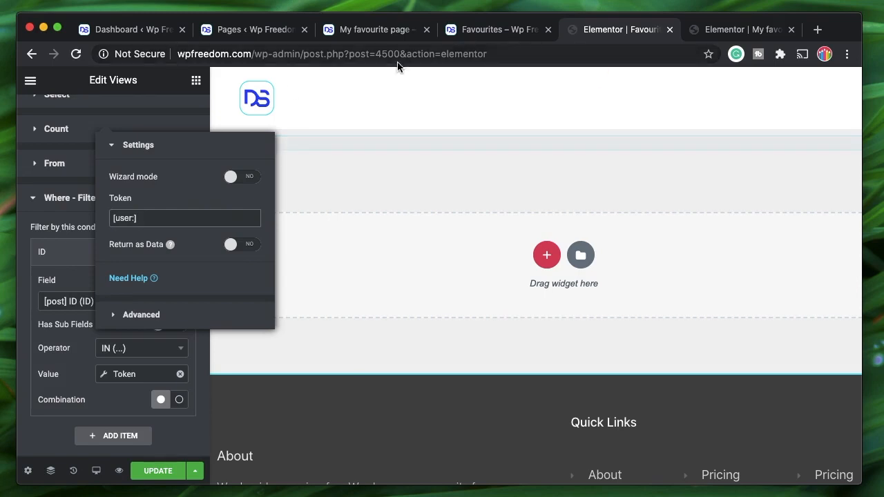
Step: Copy the My Favorites list's key from the Add to favorites widget of "My favourite page"
{"action": "left_click", "coordinate": [402, 33]}
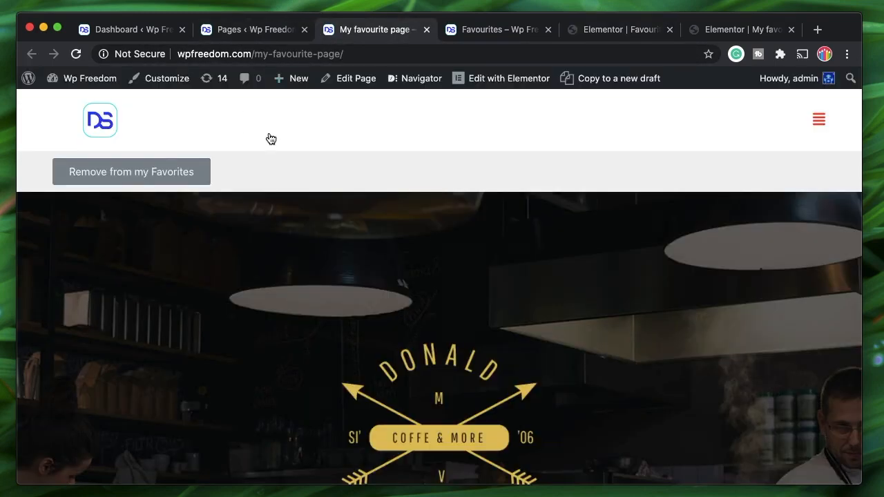
{"action": "left_click", "coordinate": [618, 29]}
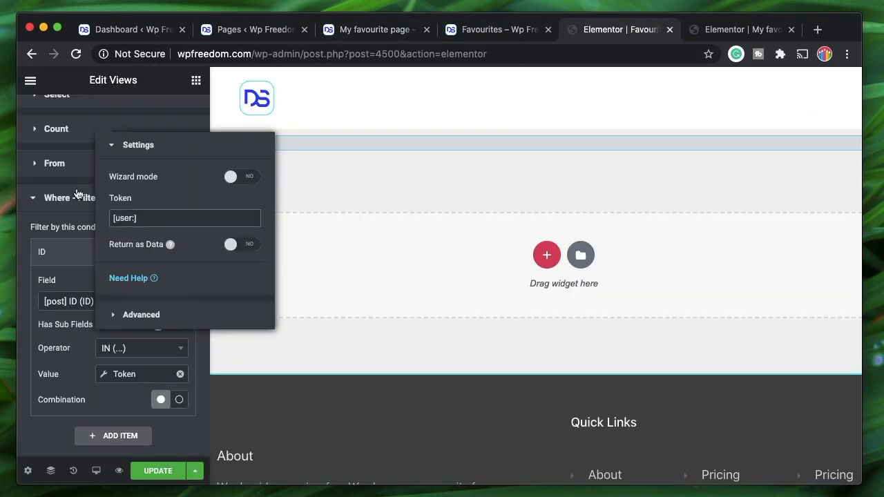
{"action": "left_click", "coordinate": [745, 30]}
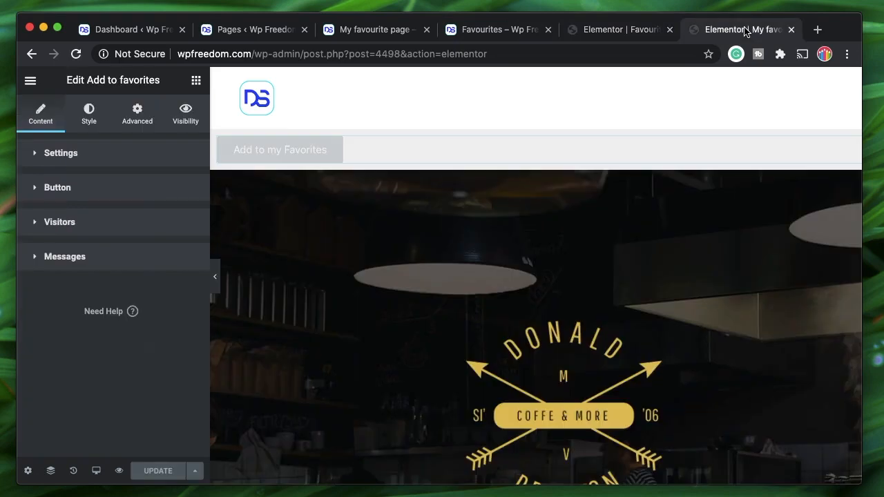
{"action": "left_click", "coordinate": [95, 161]}
{"action": "left_click", "coordinate": [94, 261]}
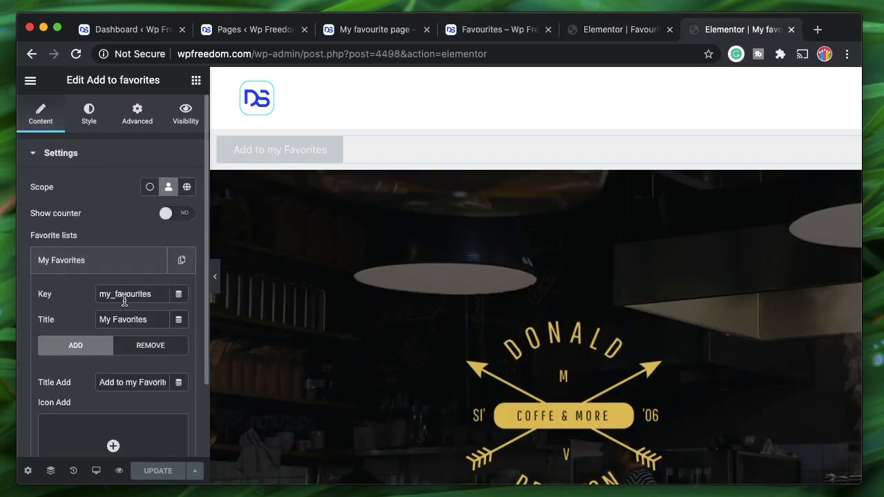
{"action": "double_click", "coordinate": [135, 294]}
{"action": "key", "text": "super+c"}
Step: Complete the ID filter's token as [user:my_favourites] with the copied key and update the Favourites page
{"action": "left_click", "coordinate": [364, 29]}
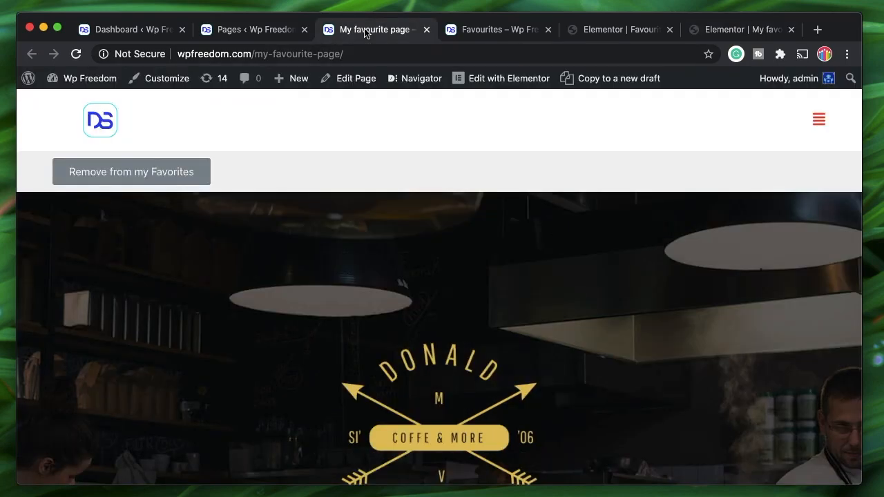
{"action": "left_click", "coordinate": [508, 28]}
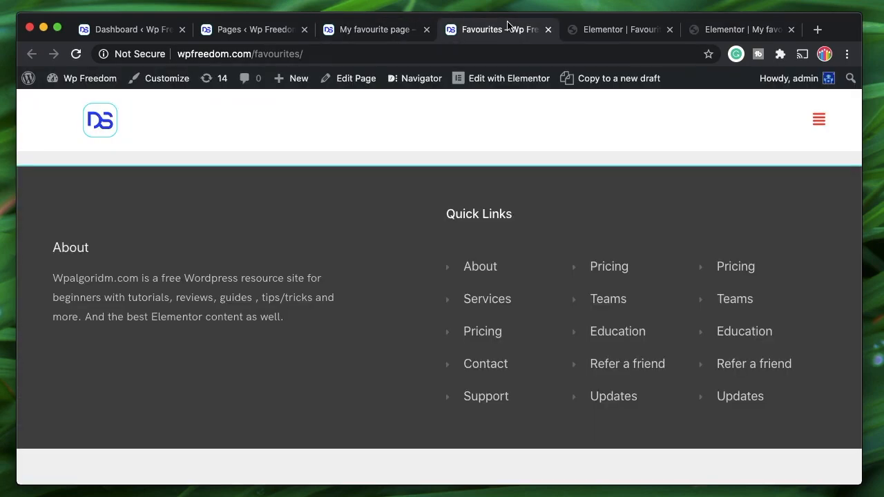
{"action": "left_click", "coordinate": [624, 29]}
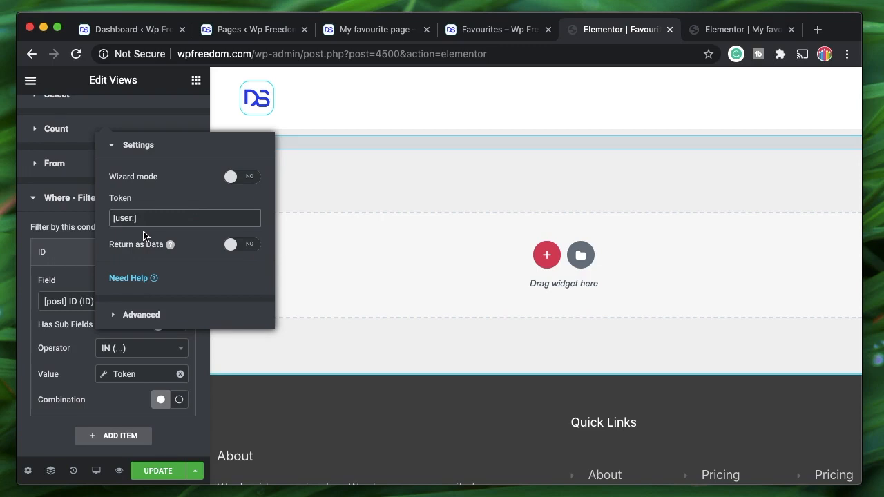
{"action": "key", "text": "super+v"}
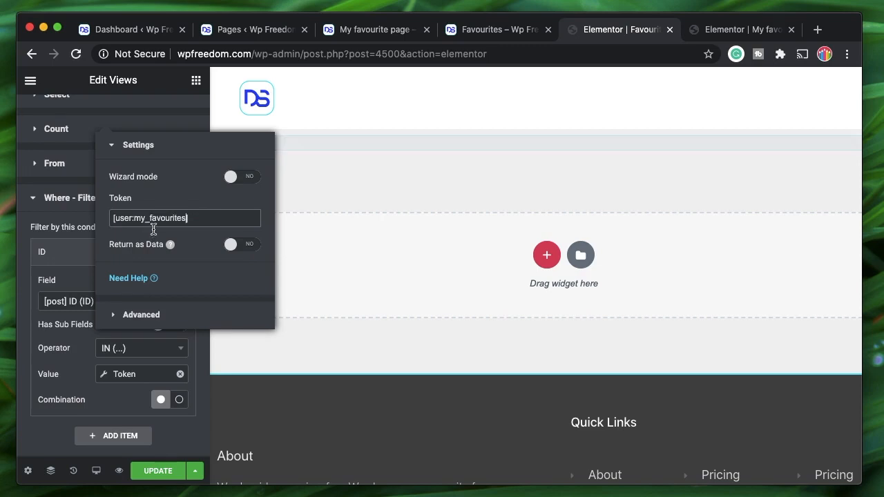
{"action": "left_click", "coordinate": [76, 201]}
{"action": "left_click", "coordinate": [160, 473]}
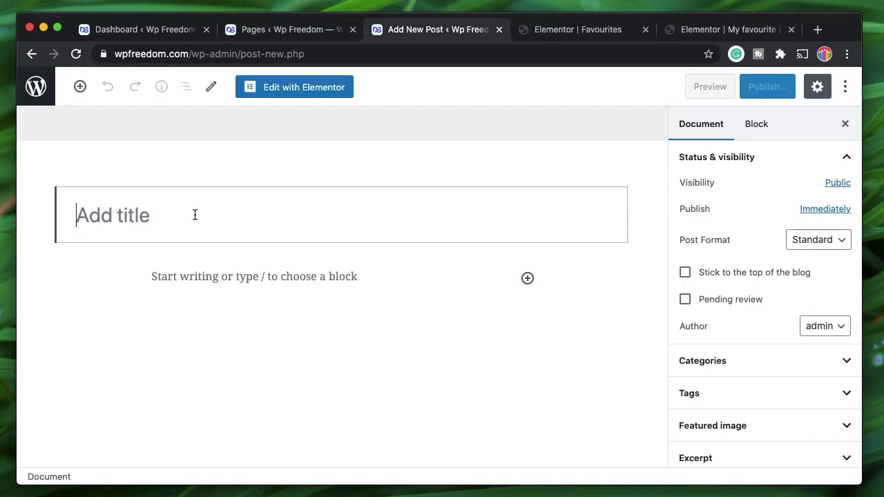
Step: Title the new post "New dynamic test fav"
{"action": "left_click", "coordinate": [588, 33]}
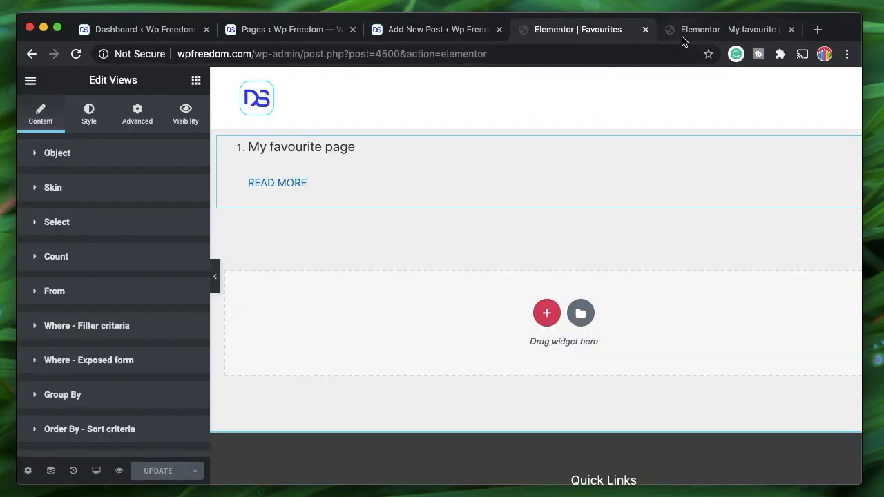
{"action": "left_click", "coordinate": [707, 31]}
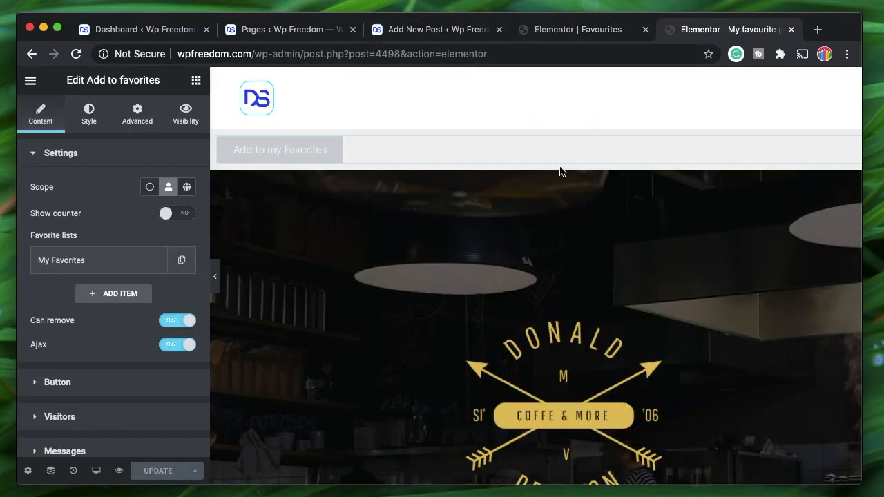
{"action": "left_click", "coordinate": [433, 32]}
{"action": "type", "text": "N"}
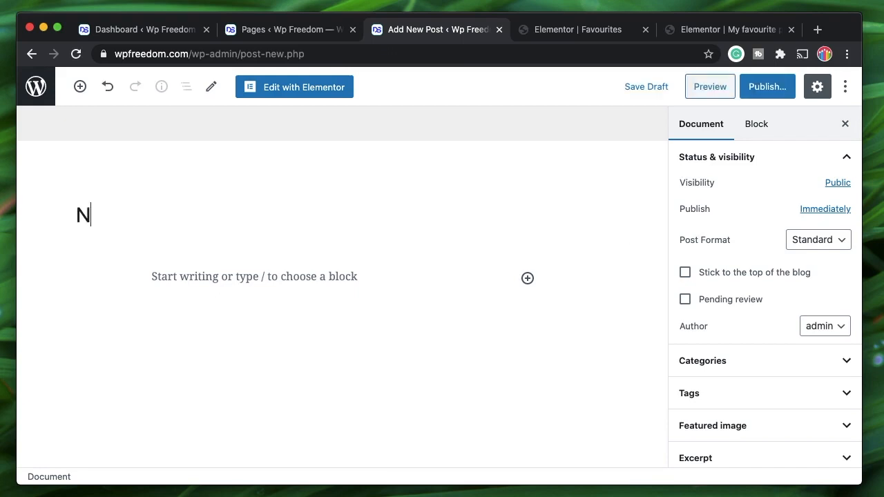
{"action": "type", "text": "ew dynamic "}
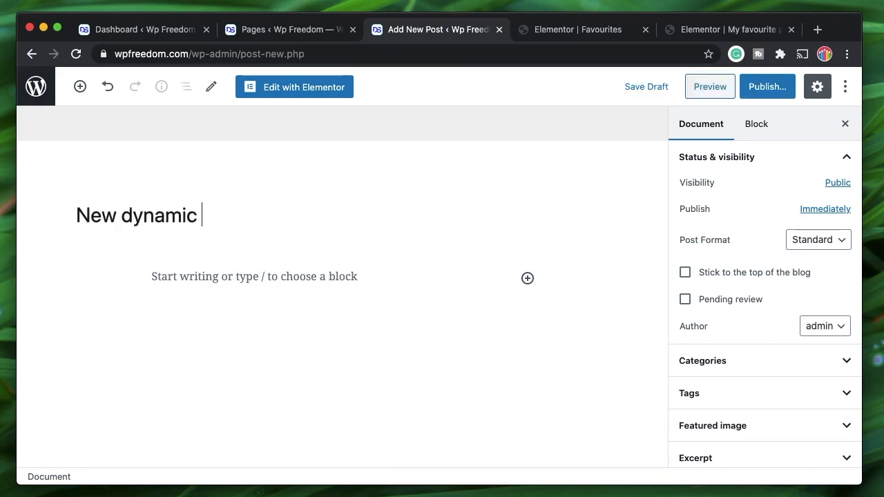
{"action": "type", "text": "teste"}
{"action": "key", "text": "BackSpace"}
{"action": "type", "text": "fav"}
{"action": "key", "text": "Return"}
Step: Insert an image block below the post title with the pizza photo from the media library
{"action": "left_click", "coordinate": [602, 278]}
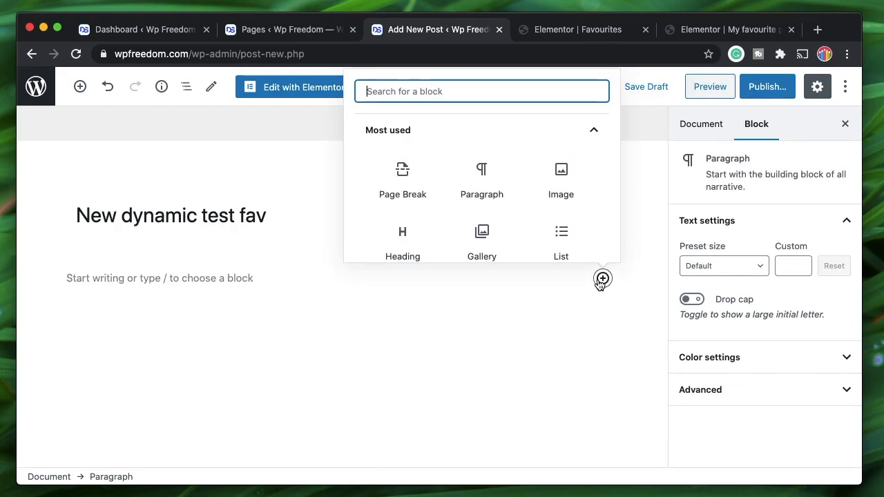
{"action": "left_click", "coordinate": [542, 187]}
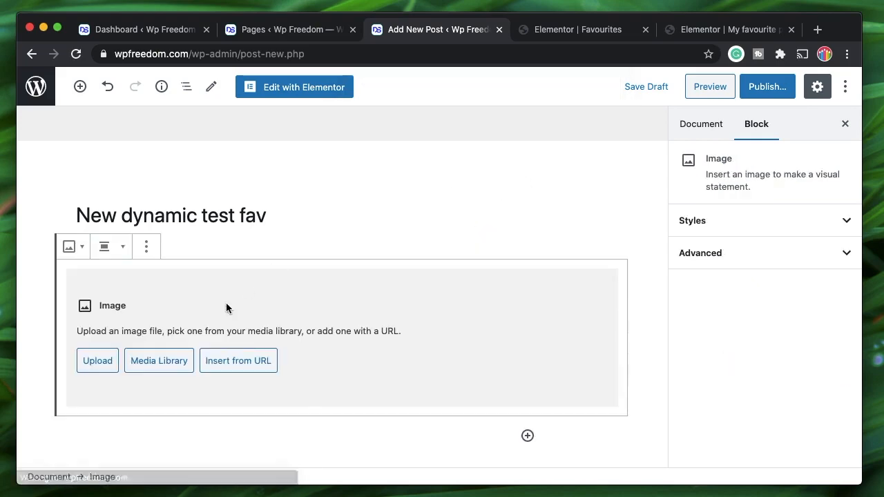
{"action": "left_click", "coordinate": [153, 361]}
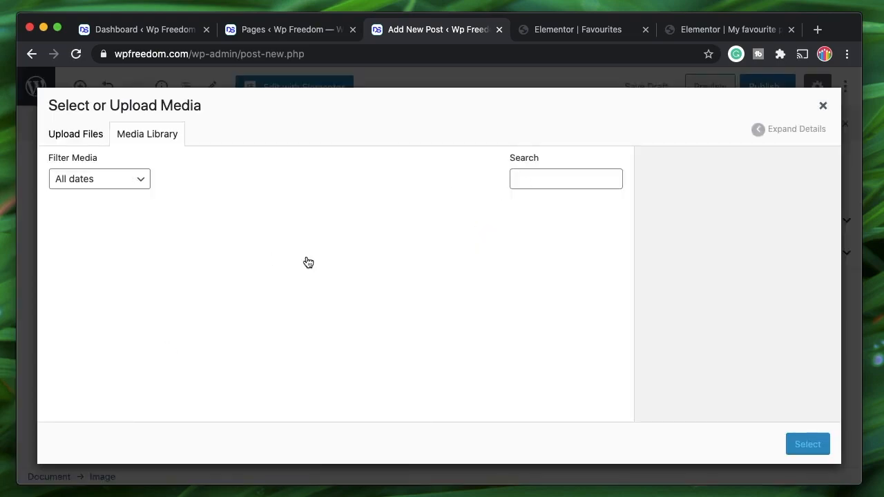
{"action": "left_click", "coordinate": [281, 256]}
{"action": "left_click", "coordinate": [828, 447]}
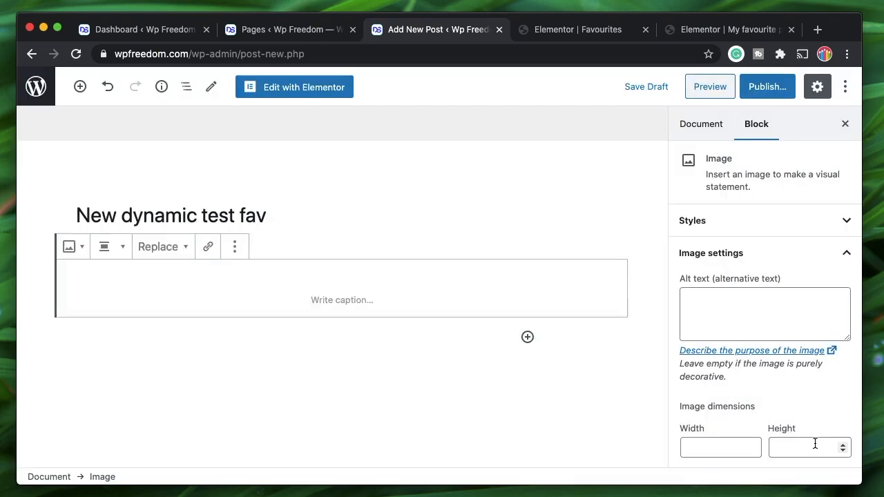
Step: Publish the "New dynamic test fav" post and open it for editing in Elementor
{"action": "left_click", "coordinate": [767, 90]}
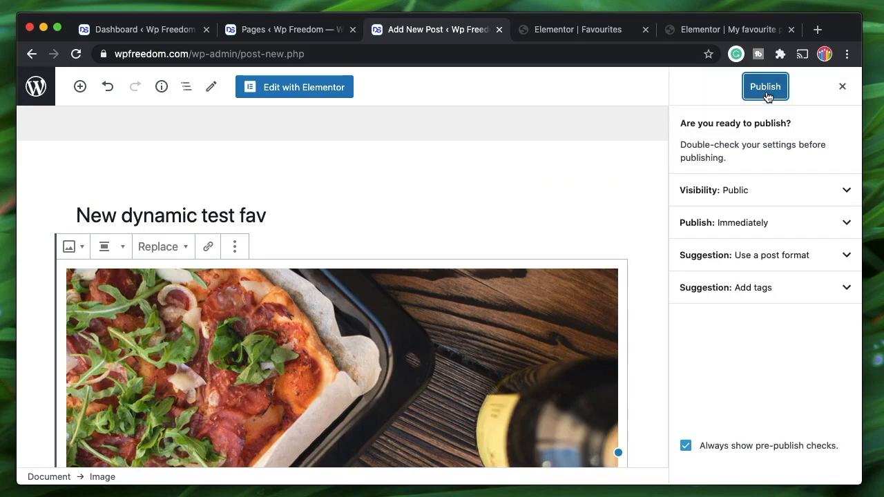
{"action": "left_click", "coordinate": [766, 87]}
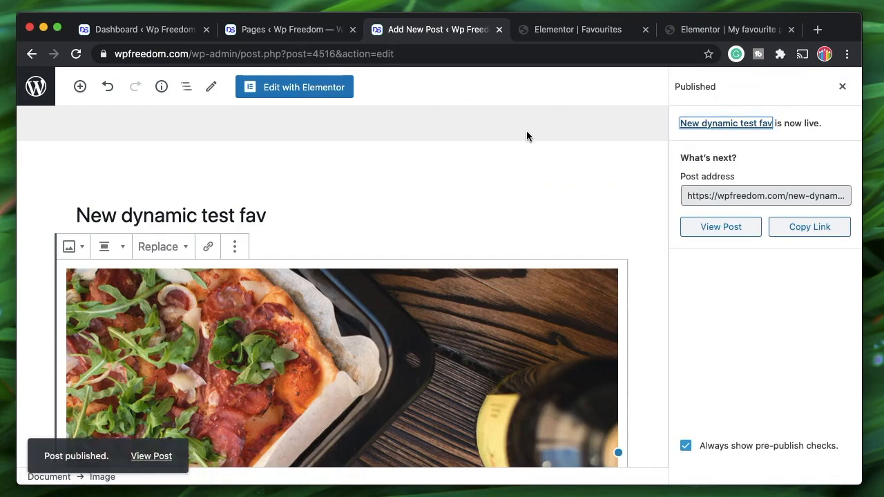
{"action": "left_click", "coordinate": [290, 93]}
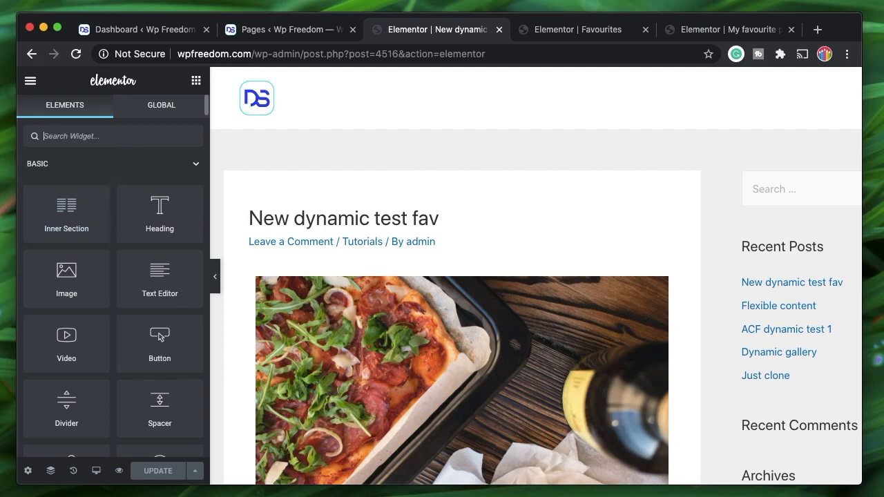
{"action": "type", "text": "a"}
{"action": "key", "text": "BackSpace"}
Step: Copy the Add to favorites widget from "My favourite page"
{"action": "left_click", "coordinate": [709, 33]}
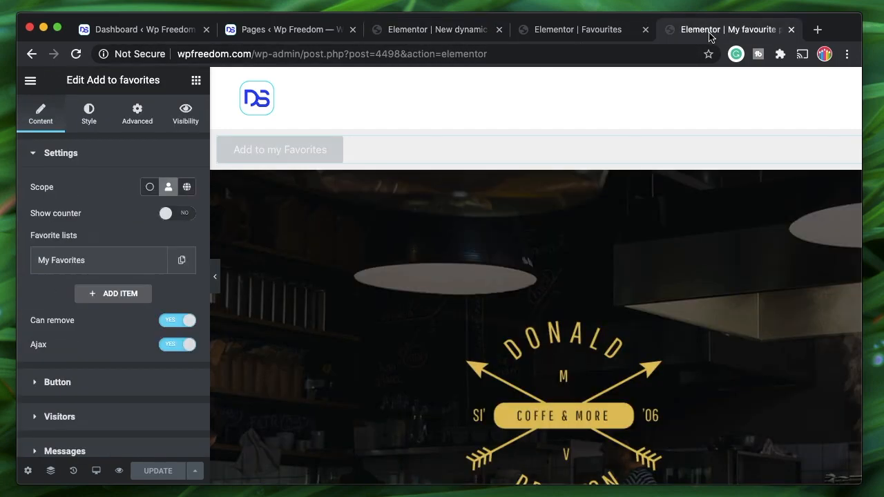
{"action": "right_click", "coordinate": [553, 157]}
{"action": "left_click", "coordinate": [576, 216]}
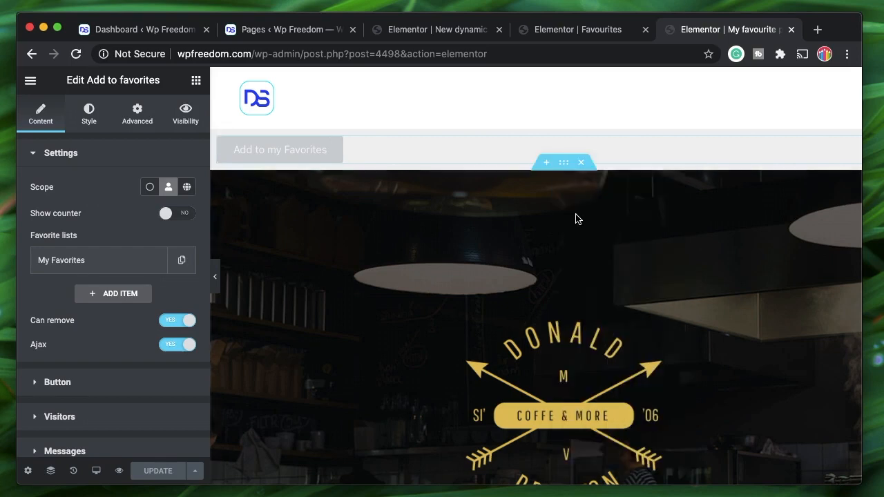
Step: Paste the copied Add to favorites widget below the pizza image in the "New dynamic test fav" post and update it
{"action": "left_click", "coordinate": [405, 34]}
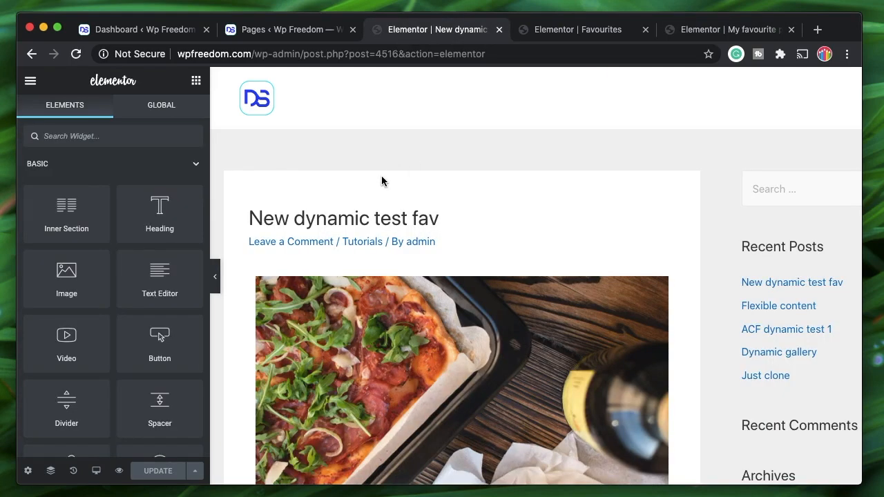
{"action": "right_click", "coordinate": [414, 269]}
{"action": "left_click", "coordinate": [539, 245]}
{"action": "scroll", "coordinate": [539, 245], "scroll_direction": "down", "scroll_amount": 5}
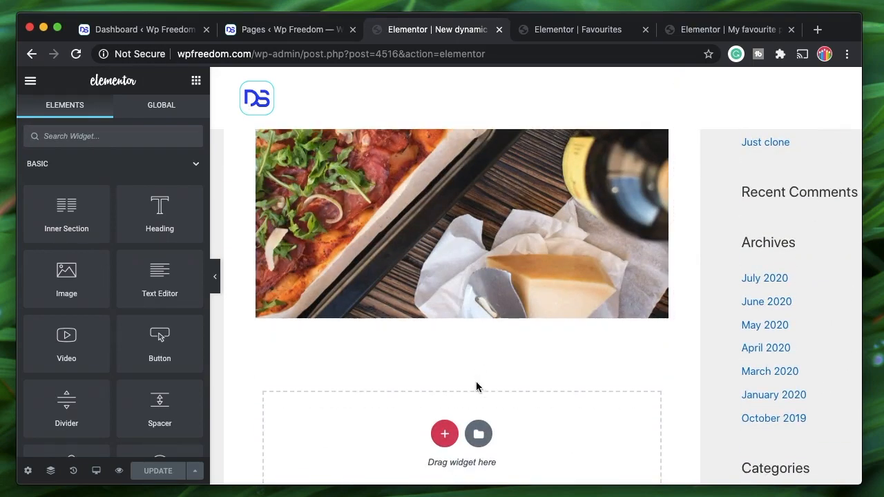
{"action": "right_click", "coordinate": [448, 323]}
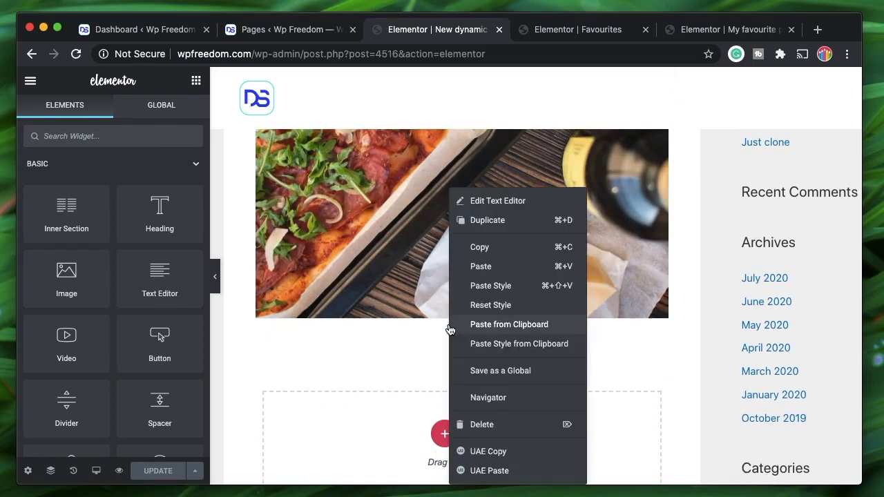
{"action": "left_click", "coordinate": [504, 266]}
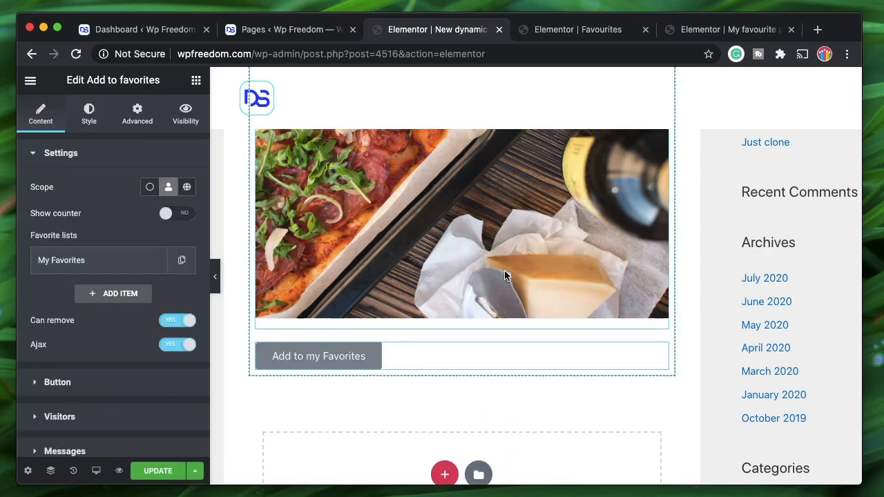
{"action": "left_click", "coordinate": [166, 474]}
Step: Close the new post's Elementor editor and view the live "New dynamic test fav" post from the list of all posts
{"action": "left_click", "coordinate": [280, 32]}
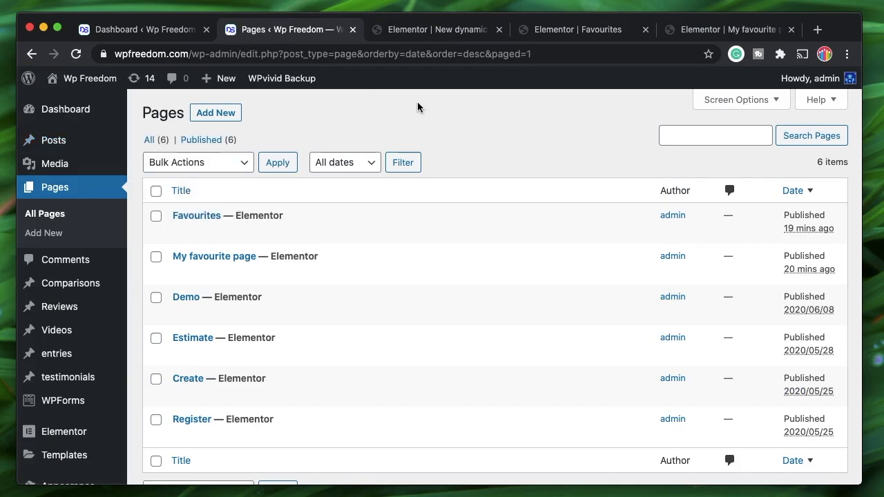
{"action": "mouse_move", "coordinate": [63, 143]}
{"action": "left_click", "coordinate": [153, 142], "text": "super"}
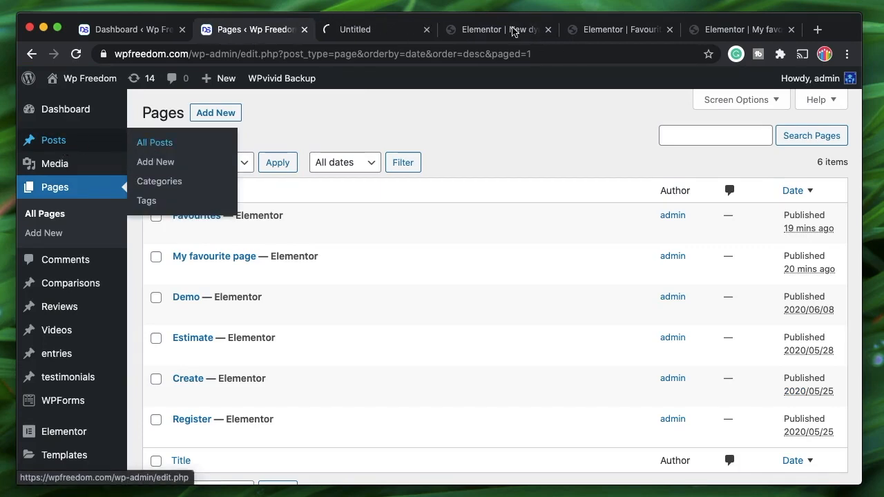
{"action": "left_click", "coordinate": [548, 30]}
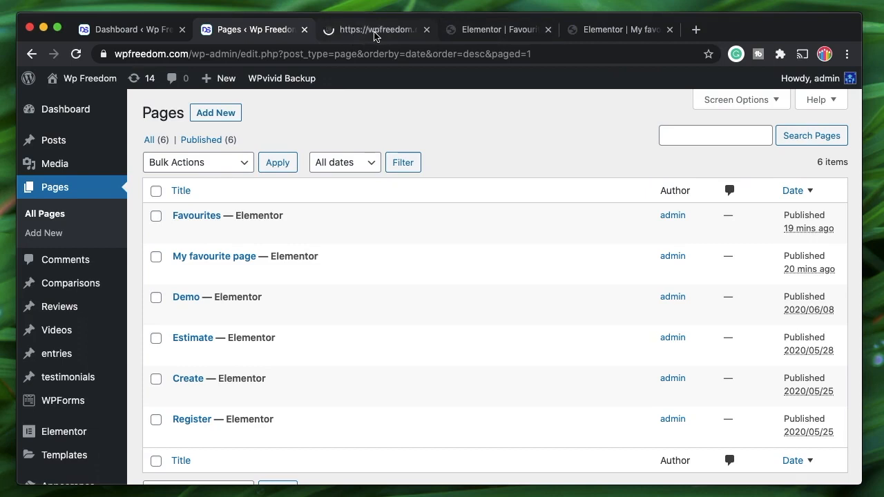
{"action": "left_click", "coordinate": [373, 35]}
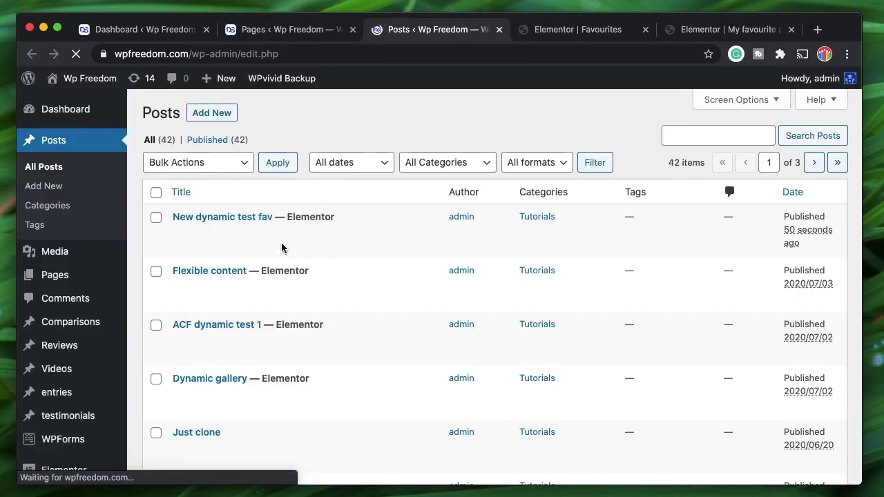
{"action": "mouse_move", "coordinate": [265, 242]}
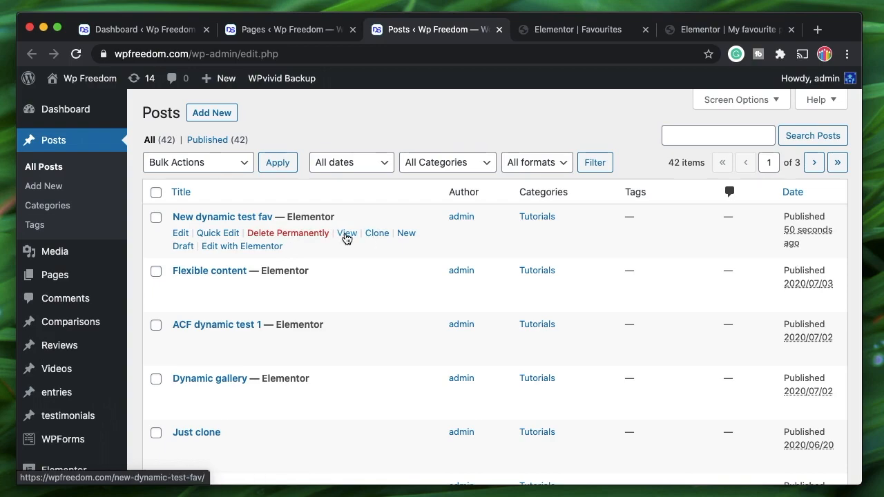
{"action": "left_click", "coordinate": [346, 234]}
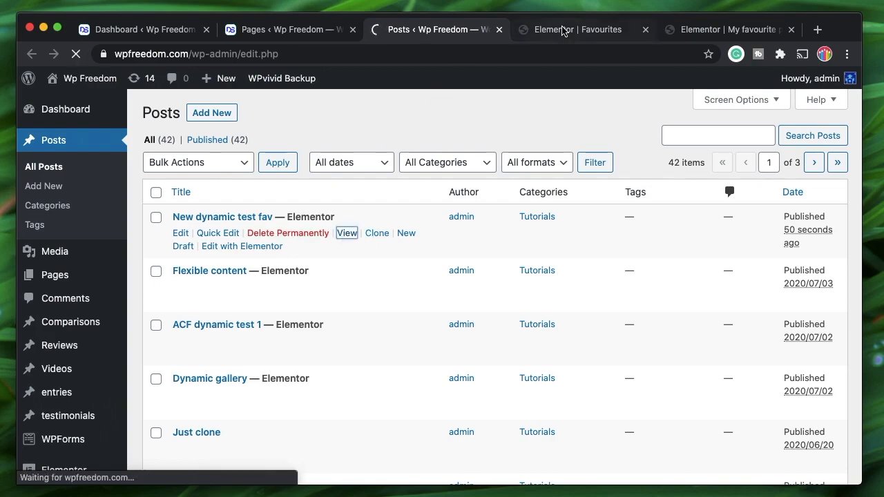
Step: Add the live "New dynamic test fav" post to My Favorites with the button below its image
{"action": "scroll", "coordinate": [323, 373], "scroll_direction": "down", "scroll_amount": 10}
{"action": "scroll", "coordinate": [323, 374], "scroll_direction": "up", "scroll_amount": 3}
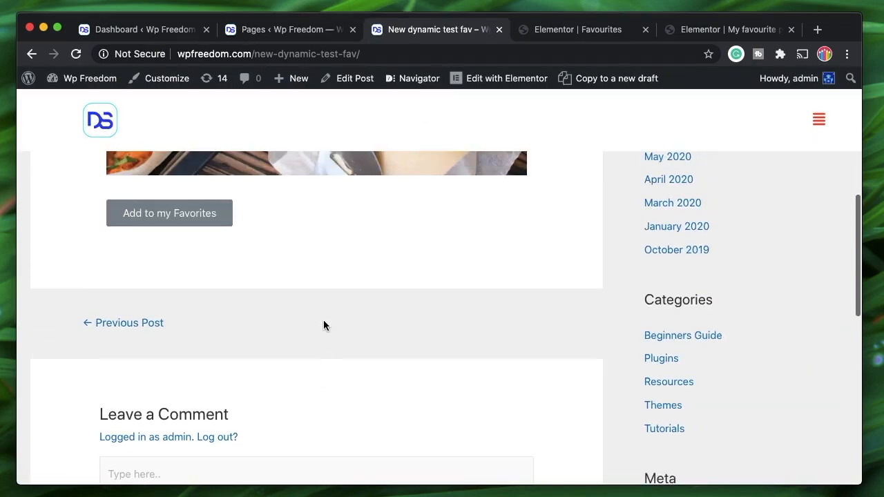
{"action": "left_click", "coordinate": [211, 222]}
{"action": "scroll", "coordinate": [377, 283], "scroll_direction": "up", "scroll_amount": 7}
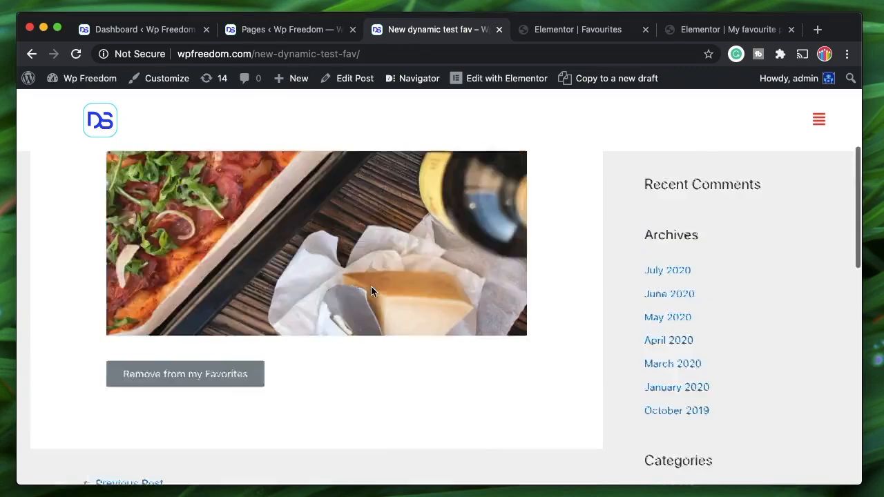
Step: View the live Favourites page in a new browser tab and check which posts and pages it lists
{"action": "left_click", "coordinate": [291, 31]}
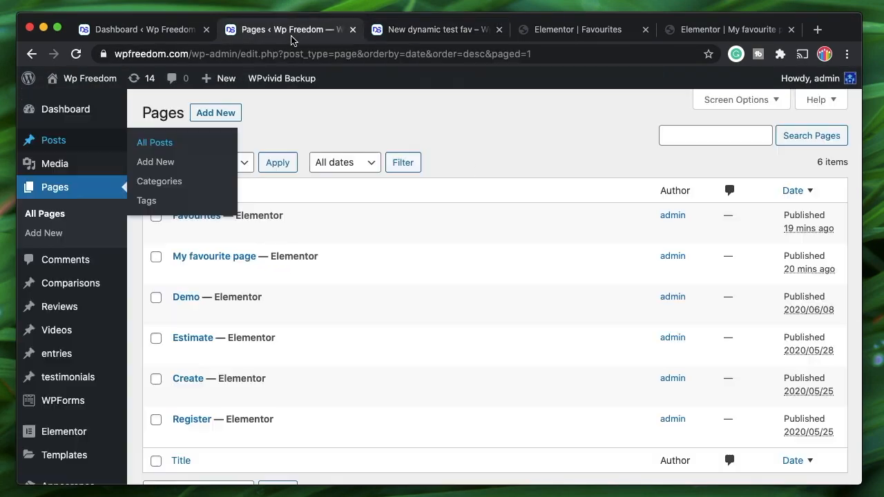
{"action": "mouse_move", "coordinate": [286, 238]}
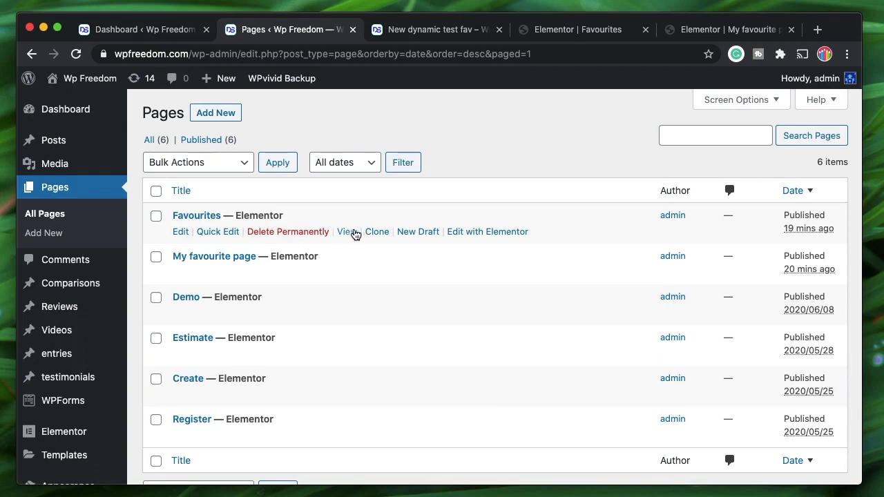
{"action": "left_click", "coordinate": [347, 232], "text": "super"}
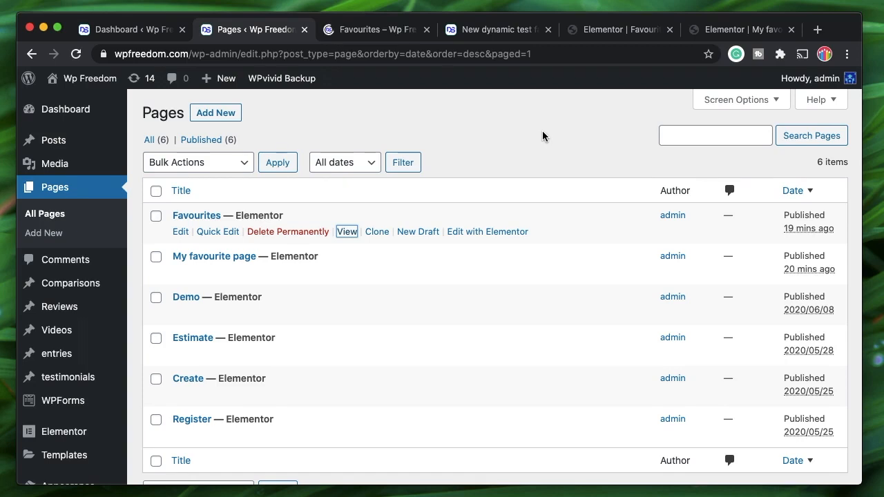
{"action": "left_click", "coordinate": [368, 31]}
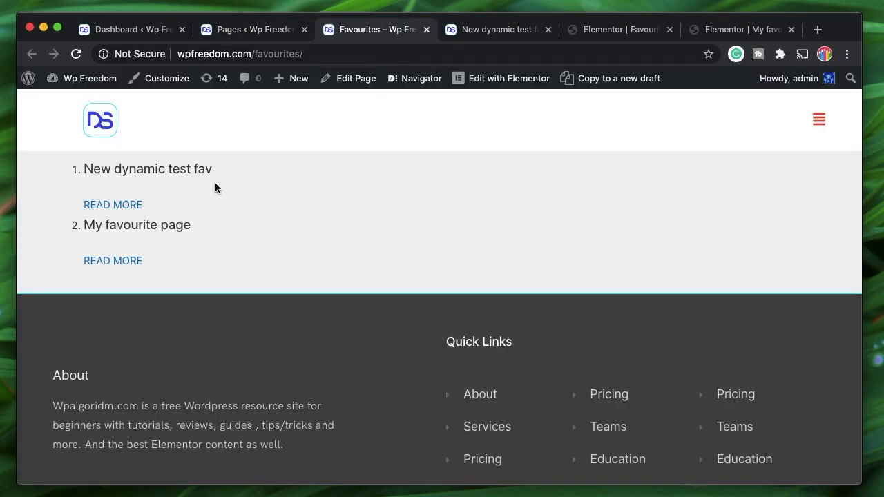
{"action": "triple_click", "coordinate": [160, 168]}
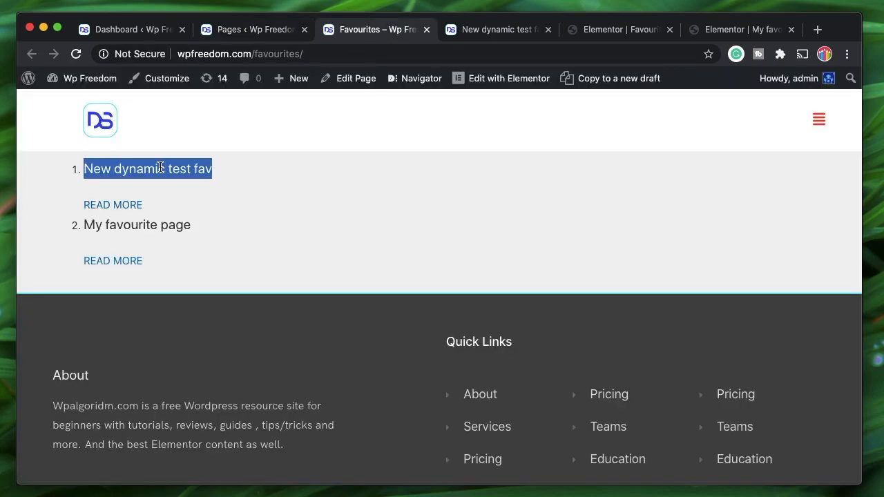
{"action": "triple_click", "coordinate": [187, 167]}
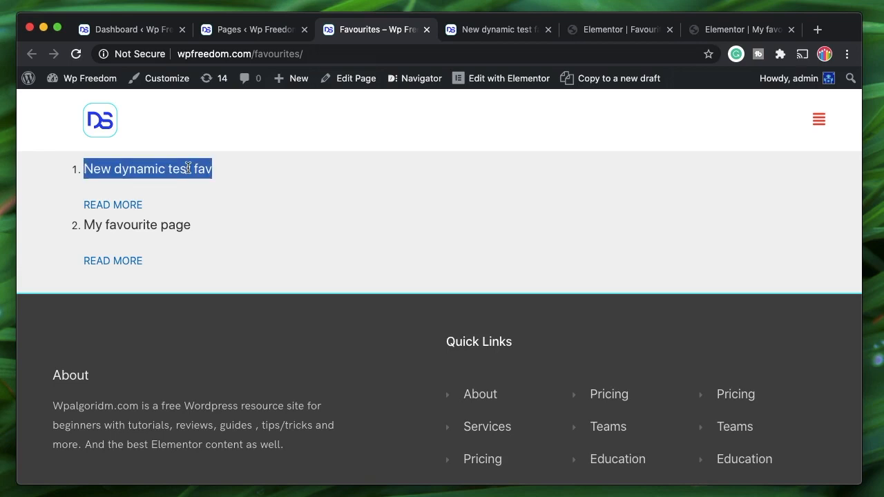
{"action": "triple_click", "coordinate": [165, 225]}
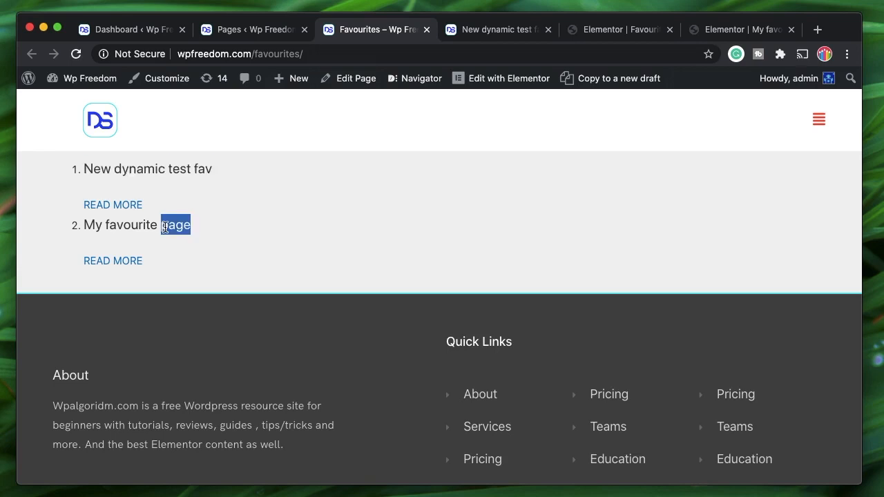
{"action": "triple_click", "coordinate": [170, 169]}
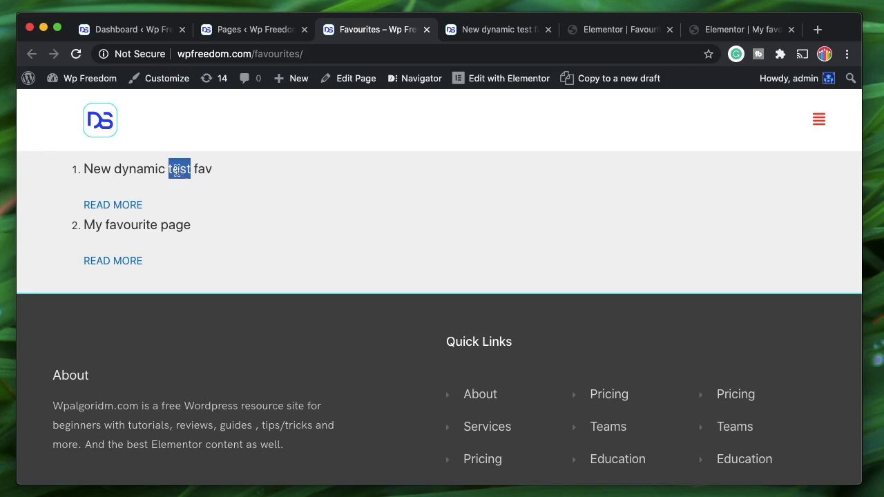
{"action": "triple_click", "coordinate": [177, 169]}
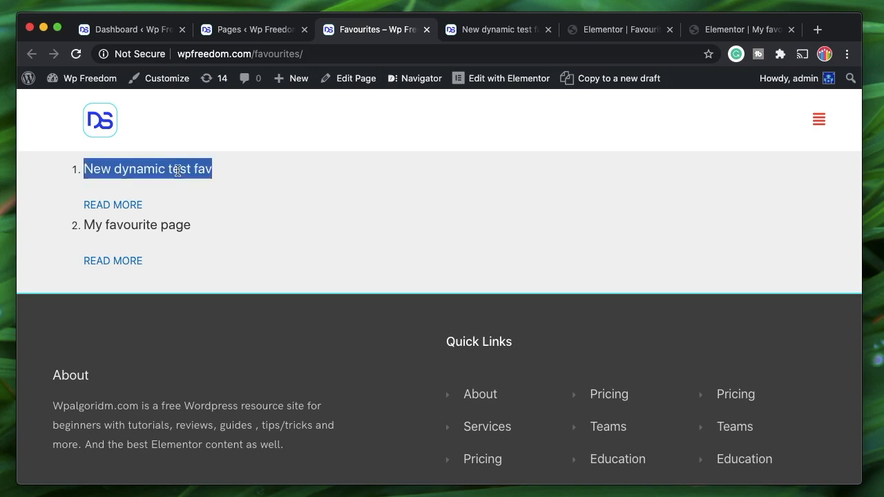
Step: Review the Add to favorites widget's list and button settings, and the post types available as source in the Favourites page's Views widget
{"action": "left_click", "coordinate": [587, 31]}
{"action": "left_click", "coordinate": [732, 35]}
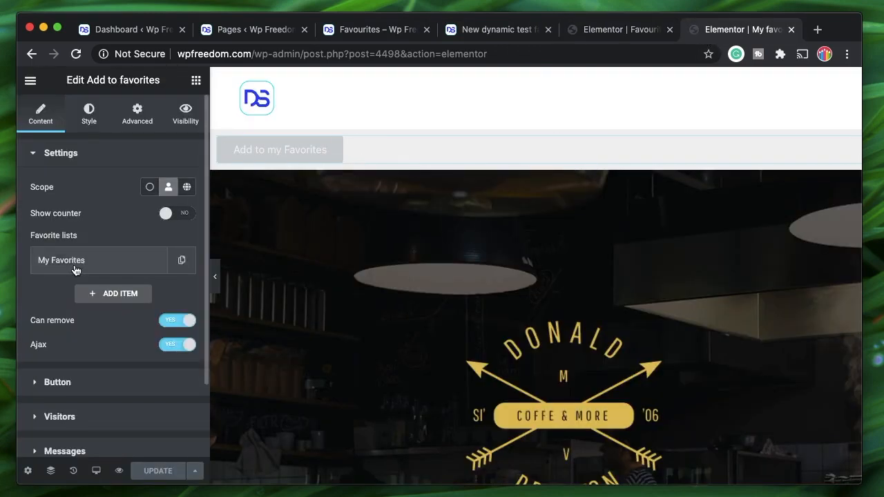
{"action": "left_click", "coordinate": [72, 166]}
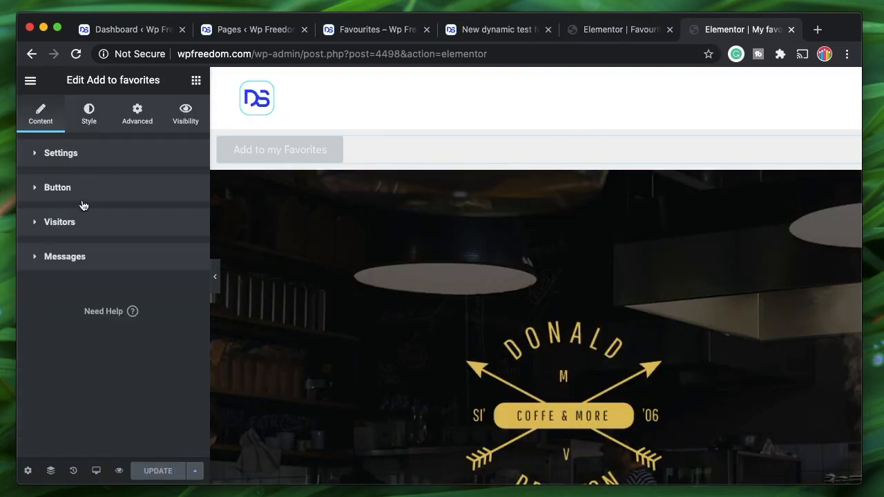
{"action": "left_click", "coordinate": [69, 192]}
{"action": "left_click", "coordinate": [77, 188]}
{"action": "left_click", "coordinate": [625, 29]}
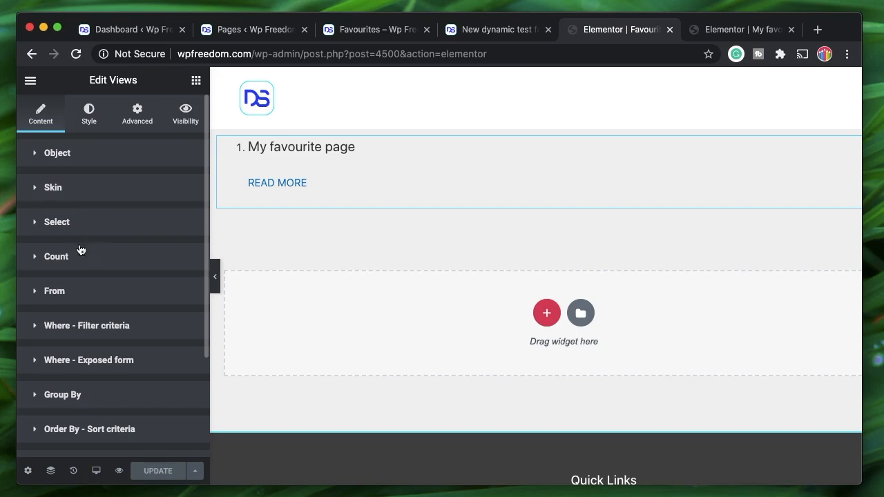
{"action": "left_click", "coordinate": [79, 301]}
{"action": "scroll", "coordinate": [87, 361], "scroll_direction": "down", "scroll_amount": 3}
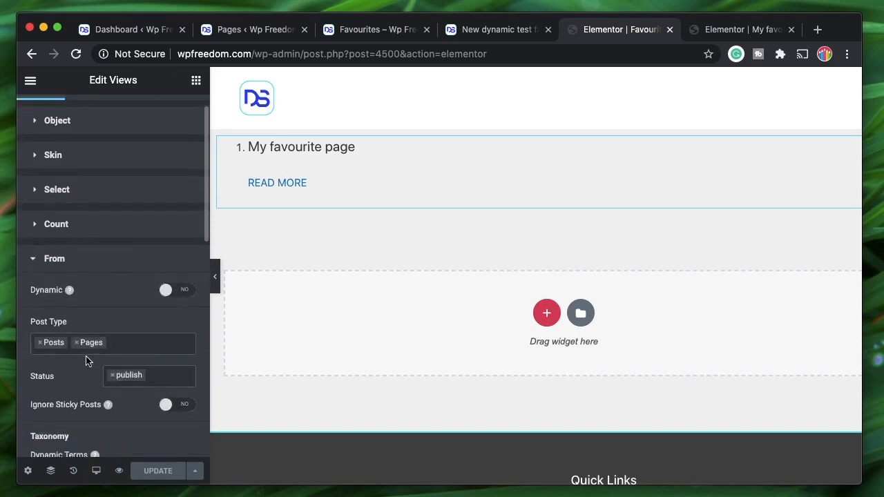
{"action": "left_click", "coordinate": [125, 316]}
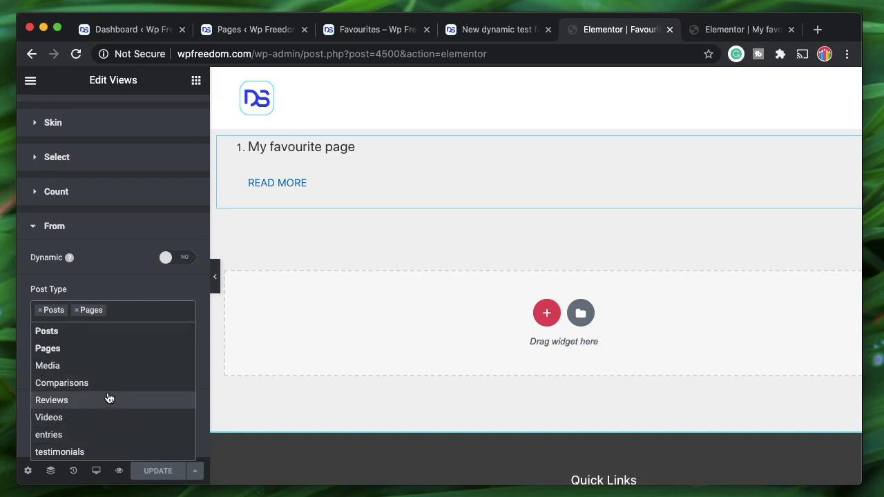
{"action": "left_click", "coordinate": [85, 229]}
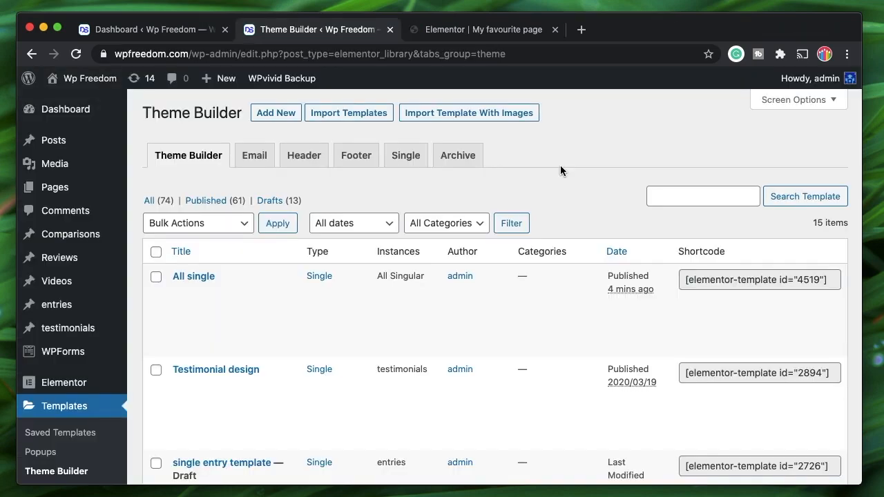
Step: Copy the Add to favorites widget below the Share This Post row on the "My favourite page" in Elementor
{"action": "left_click", "coordinate": [513, 29]}
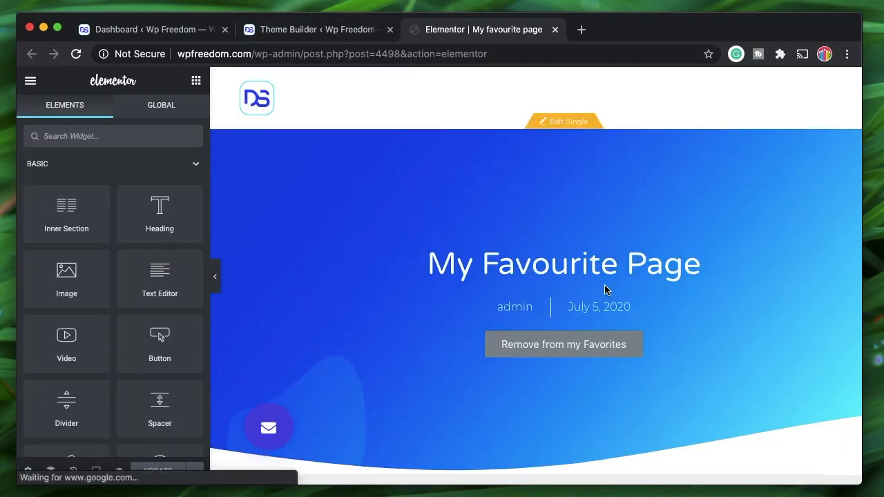
{"action": "scroll", "coordinate": [529, 341], "scroll_direction": "down", "scroll_amount": 3}
{"action": "right_click", "coordinate": [511, 428]}
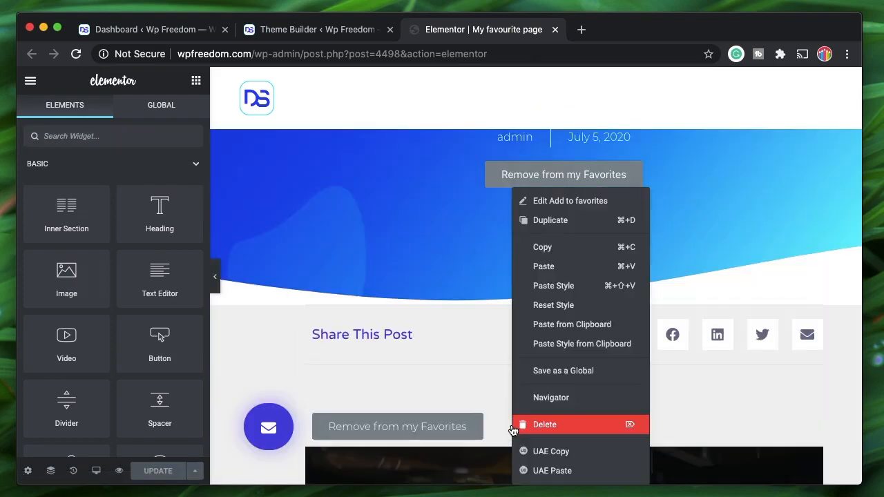
{"action": "left_click", "coordinate": [576, 248]}
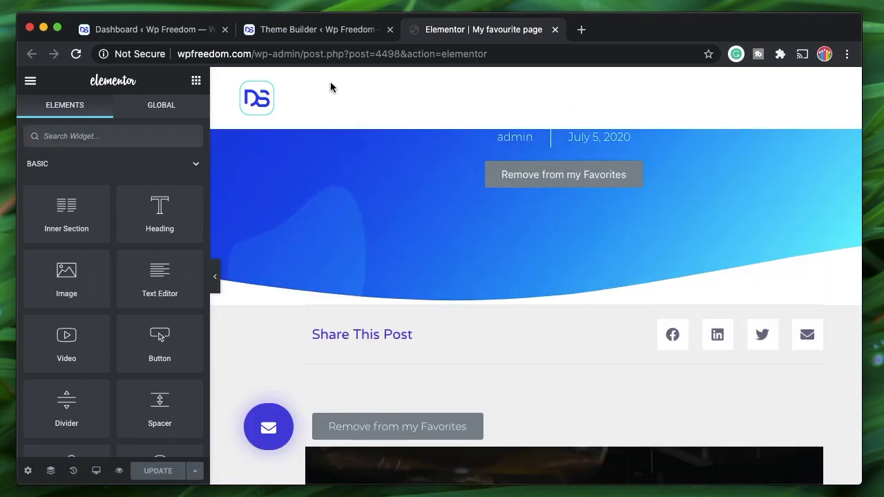
Step: Open the "All single" template in Elementor and replace the hero section's Add to favorites widget with the copied one
{"action": "left_click", "coordinate": [314, 29]}
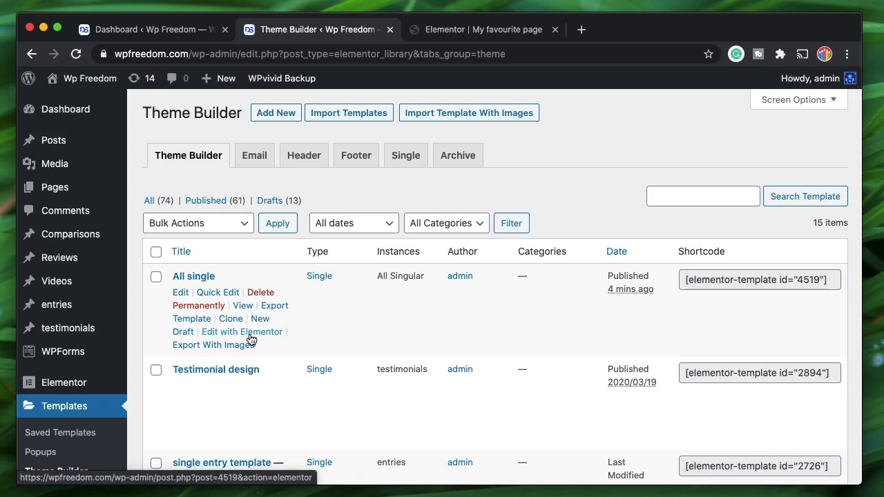
{"action": "left_click", "coordinate": [251, 337]}
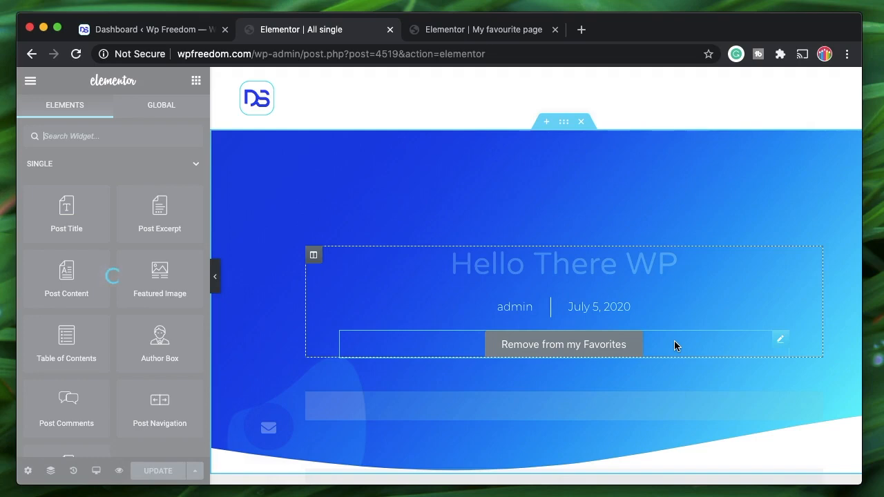
{"action": "right_click", "coordinate": [674, 345]}
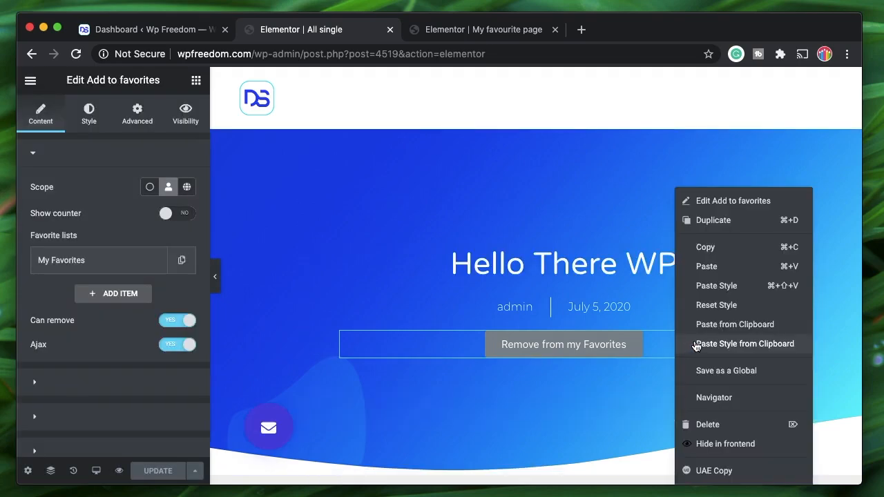
{"action": "left_click", "coordinate": [713, 431]}
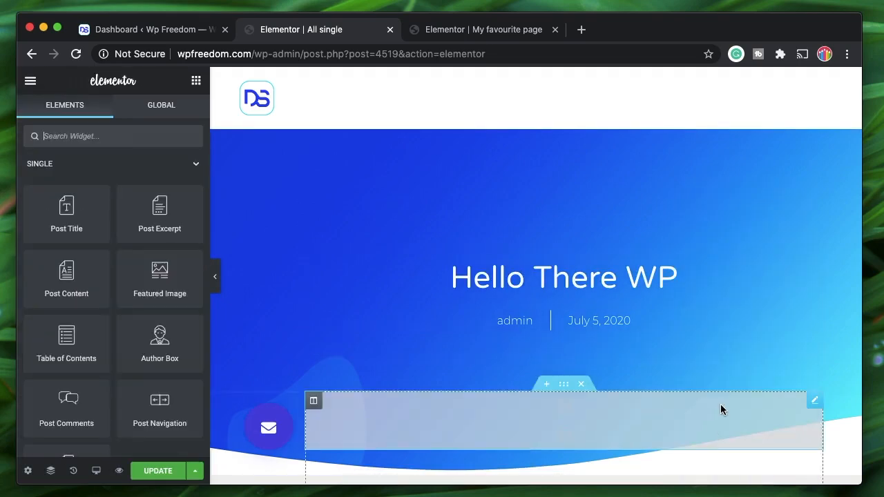
{"action": "right_click", "coordinate": [669, 352]}
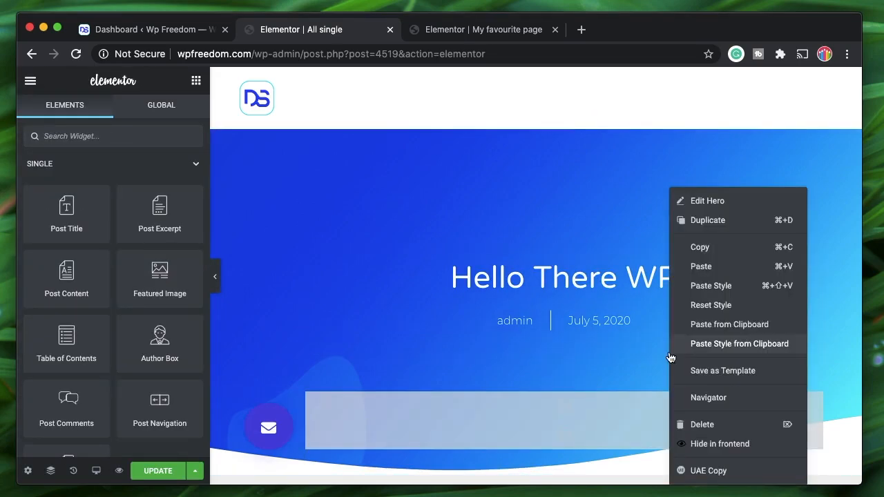
{"action": "left_click", "coordinate": [741, 272]}
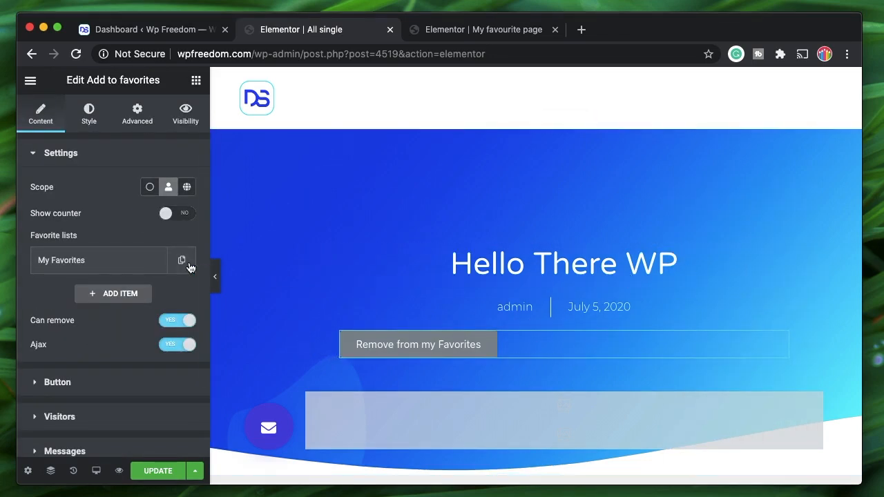
Step: Center the pasted favorites button and set its Add state background color to cyan #0DE4EF
{"action": "left_click", "coordinate": [91, 118]}
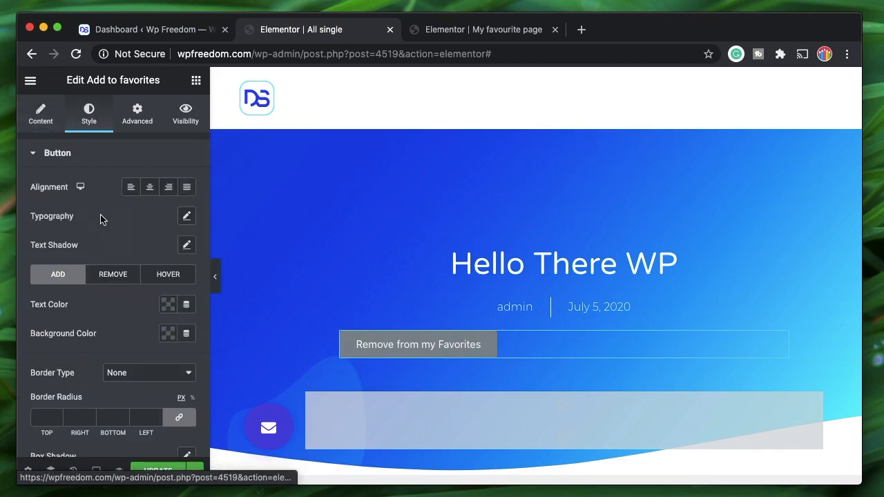
{"action": "left_click", "coordinate": [150, 189]}
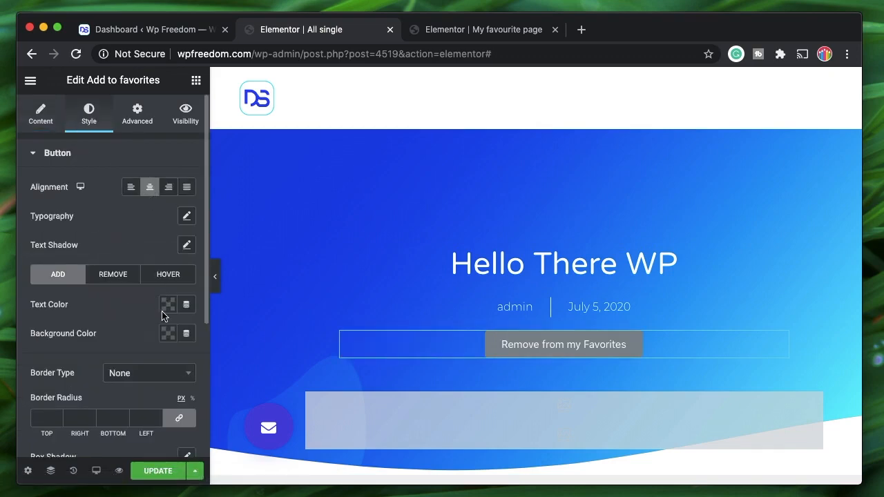
{"action": "left_click", "coordinate": [172, 337]}
{"action": "left_click", "coordinate": [198, 166]}
{"action": "left_click", "coordinate": [164, 336]}
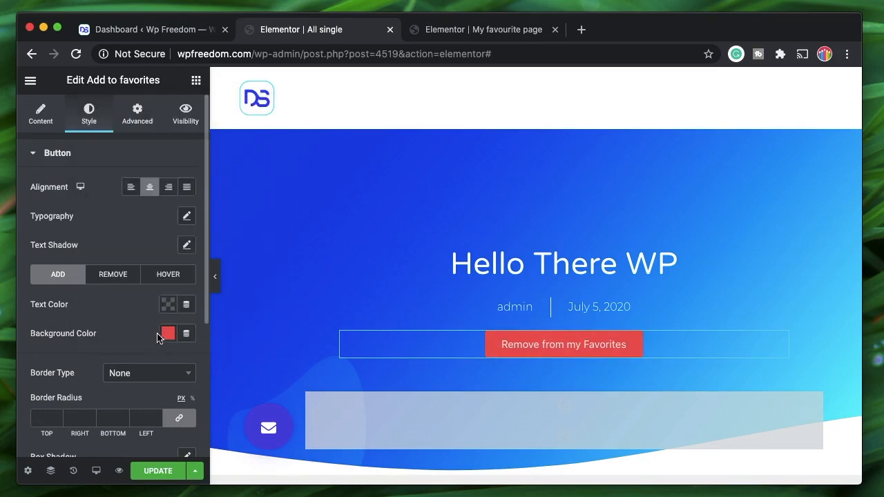
{"action": "left_click", "coordinate": [165, 337]}
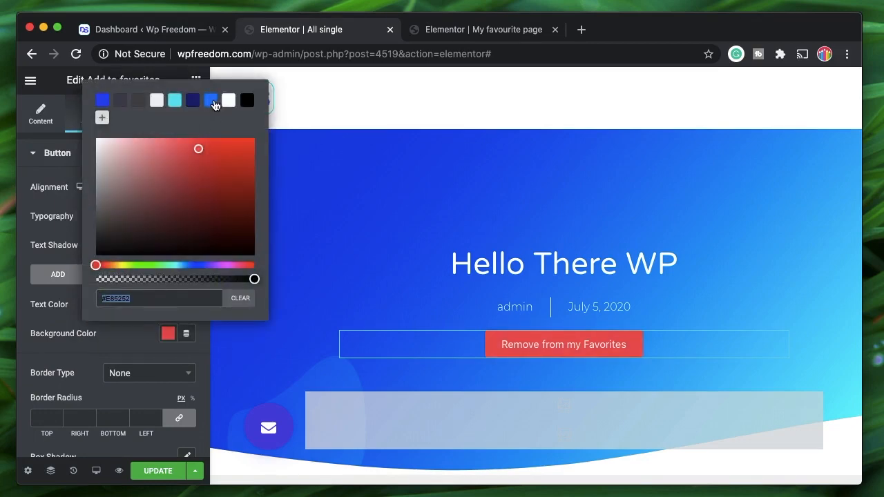
{"action": "left_click", "coordinate": [212, 101]}
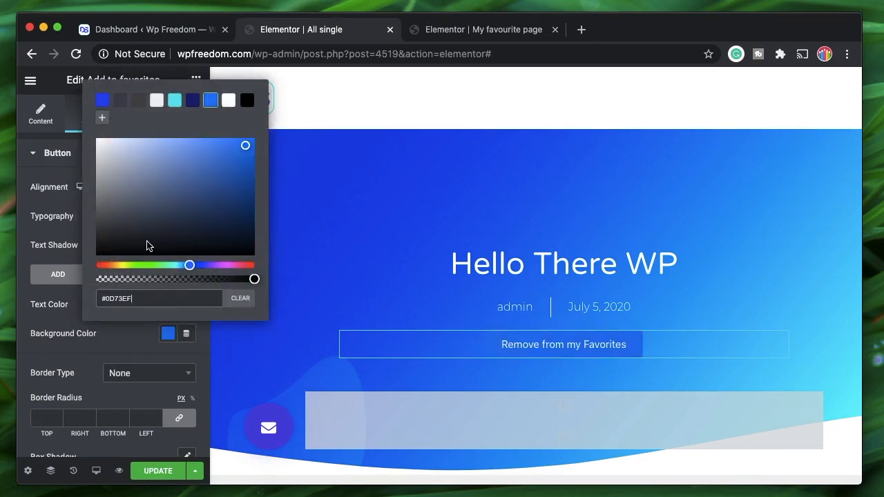
{"action": "left_click", "coordinate": [173, 102]}
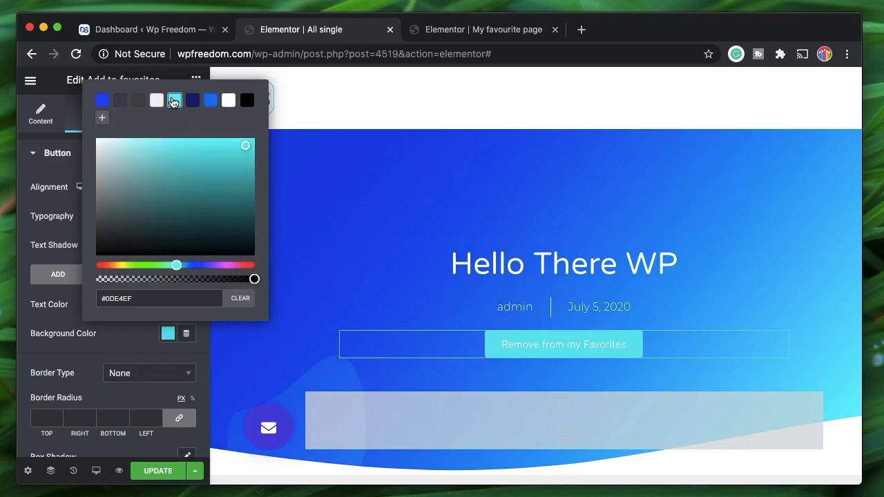
{"action": "left_click", "coordinate": [124, 352]}
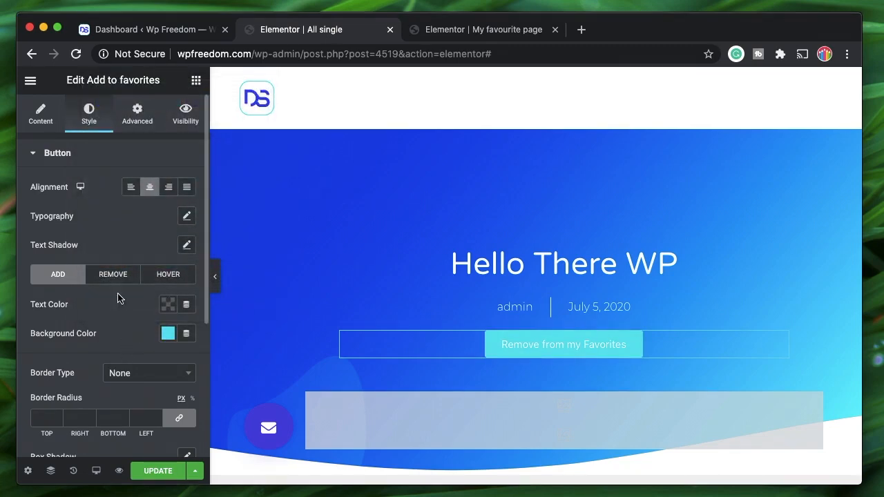
Step: Set the button's Remove state background color to dark red #A11A1A, update the "All single" template and close the Elementor editors
{"action": "left_click", "coordinate": [112, 274]}
{"action": "left_click", "coordinate": [169, 334]}
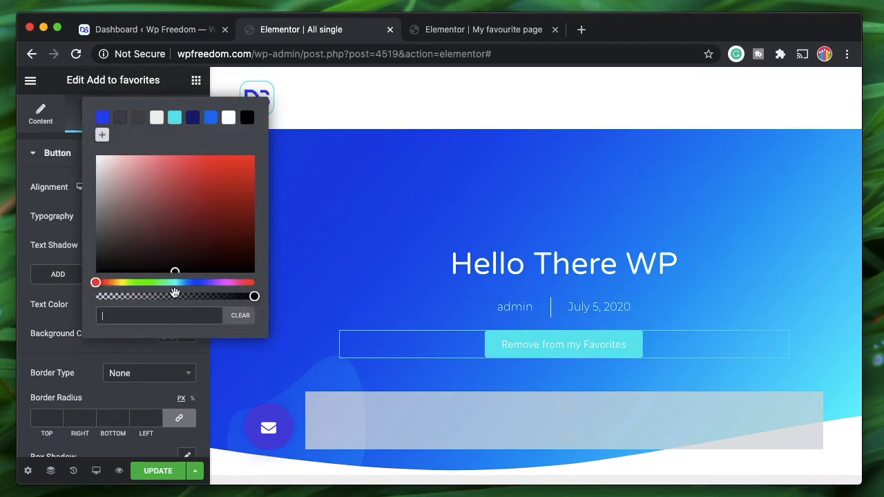
{"action": "left_click", "coordinate": [228, 198]}
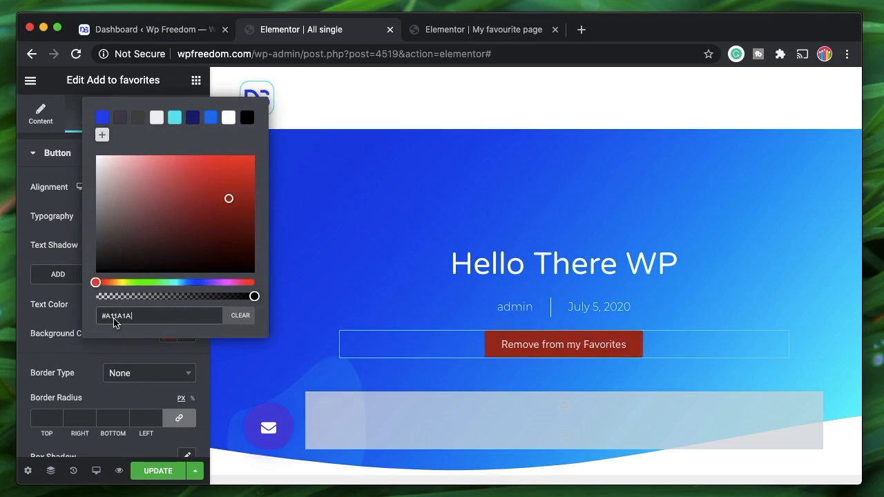
{"action": "left_click", "coordinate": [125, 358]}
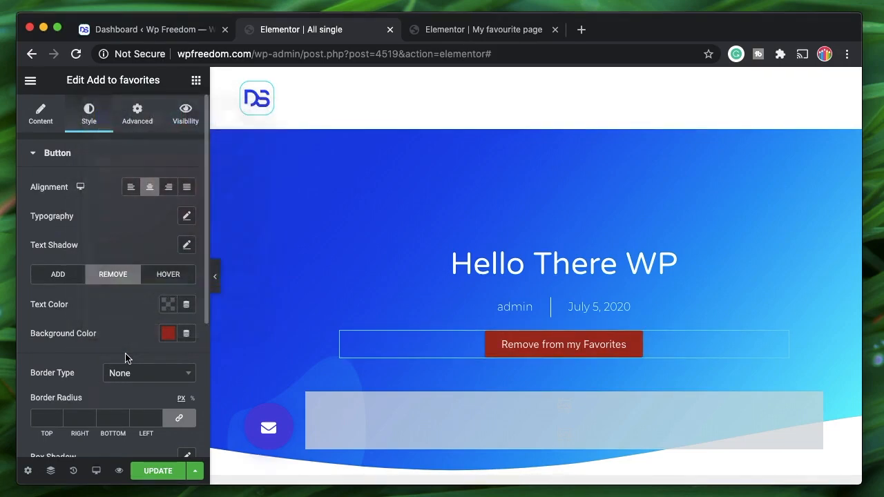
{"action": "left_click", "coordinate": [167, 475]}
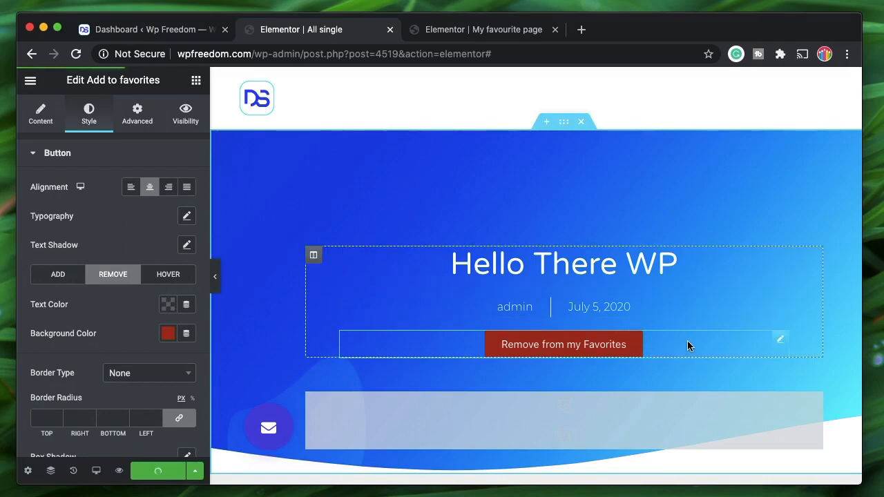
{"action": "left_click", "coordinate": [390, 31]}
{"action": "left_click", "coordinate": [390, 31]}
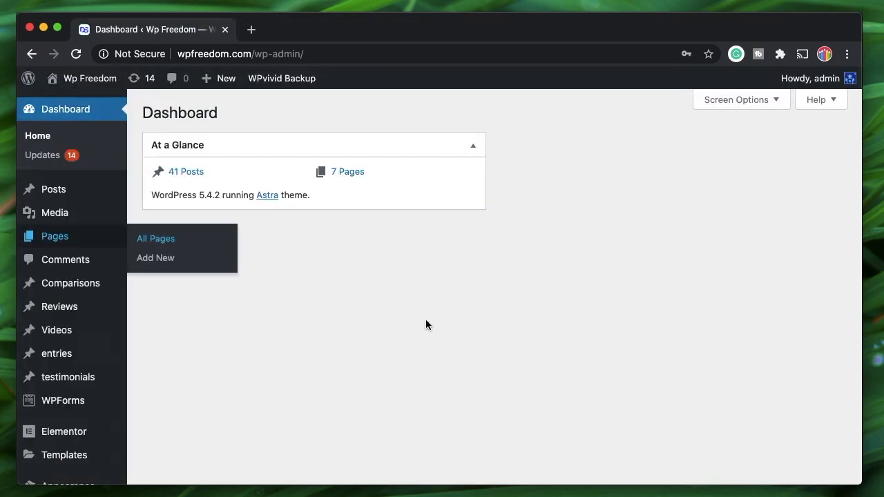
Step: Create a new post in a new browser tab and title it "Super charge WP"
{"action": "mouse_move", "coordinate": [51, 189]}
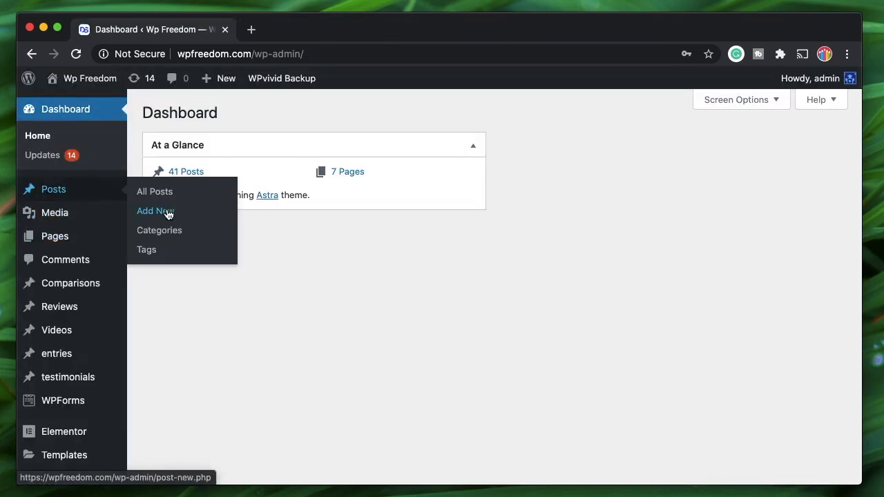
{"action": "left_click", "coordinate": [168, 215], "text": "super"}
{"action": "left_click", "coordinate": [312, 31]}
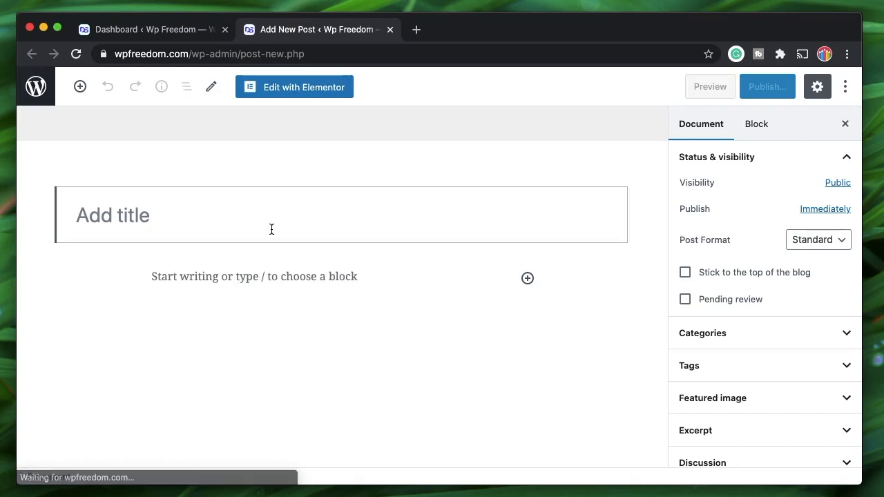
{"action": "type", "text": "Super c"}
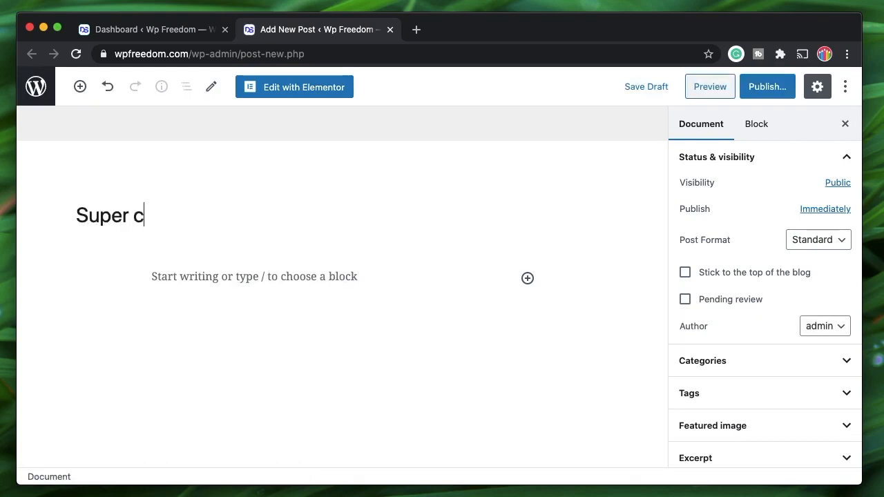
{"action": "type", "text": "har"}
{"action": "key", "text": "BackSpace"}
{"action": "key", "text": "BackSpace"}
{"action": "type", "text": "harge WP"}
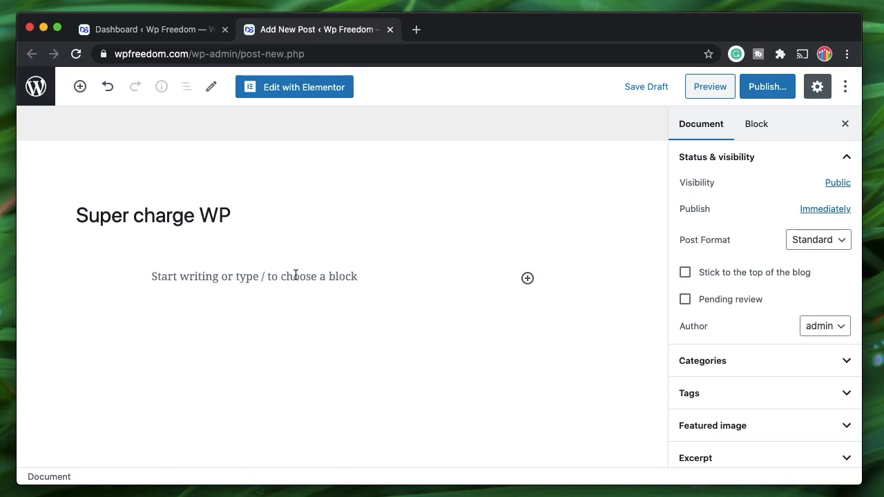
Step: Insert a gallery block below the post title with five media library images: the office meeting, dessert, pizza, coffee cups and kitchen photos
{"action": "left_click", "coordinate": [296, 274]}
{"action": "left_click", "coordinate": [601, 279]}
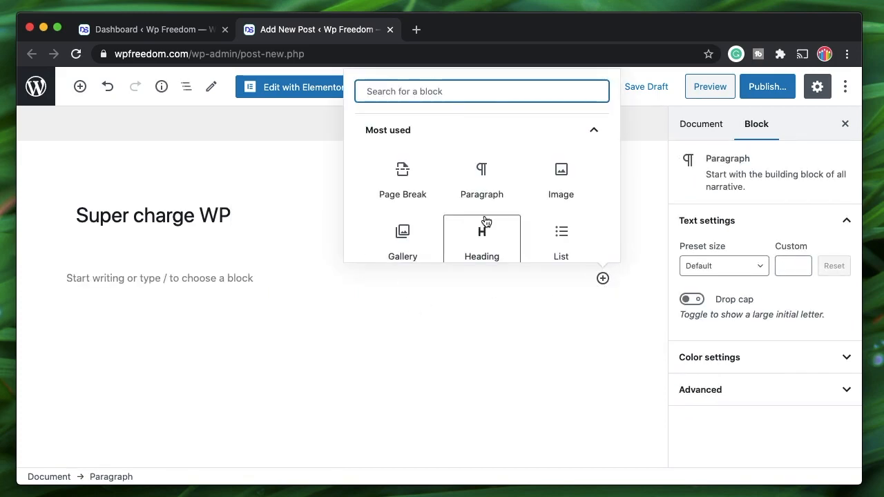
{"action": "left_click", "coordinate": [414, 235]}
{"action": "left_click", "coordinate": [166, 308]}
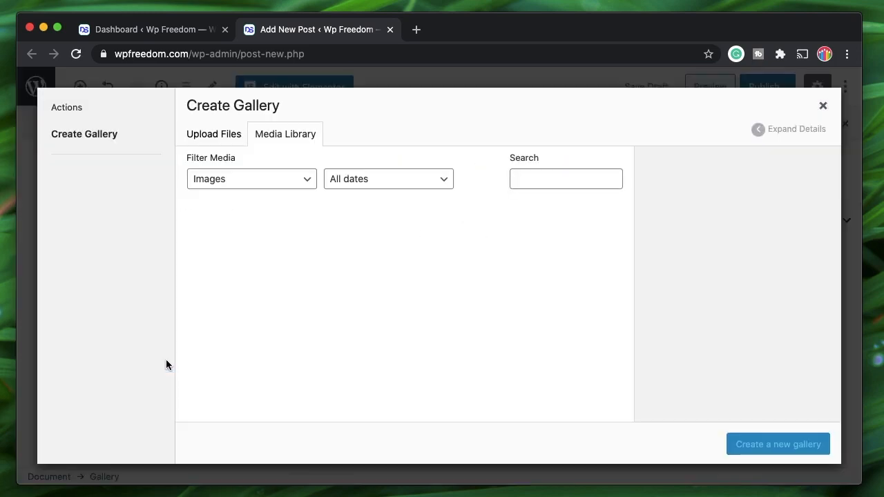
{"action": "left_click", "coordinate": [346, 263]}
{"action": "left_click", "coordinate": [355, 362]}
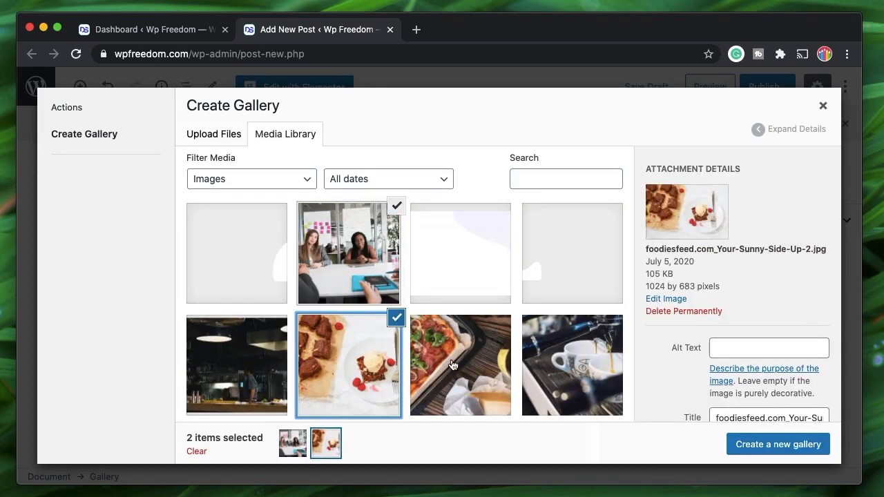
{"action": "left_click", "coordinate": [452, 365]}
{"action": "left_click", "coordinate": [592, 368]}
{"action": "left_click", "coordinate": [280, 386]}
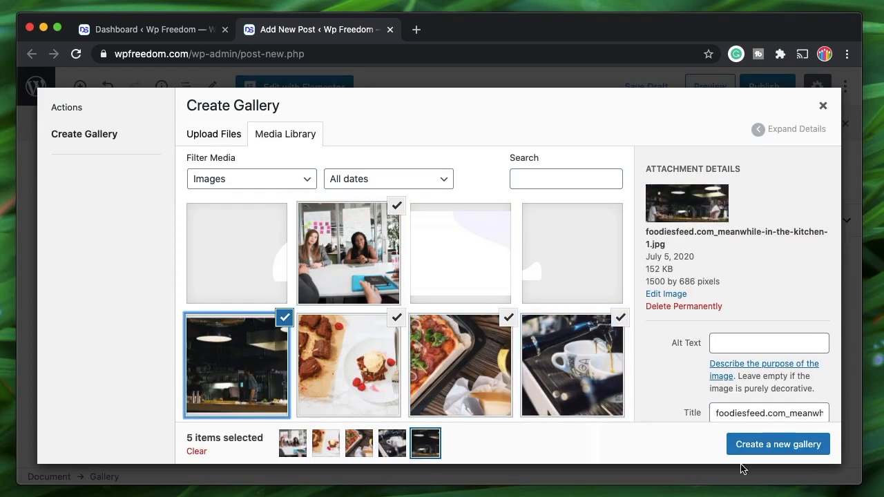
{"action": "left_click", "coordinate": [782, 445]}
{"action": "left_click", "coordinate": [783, 446]}
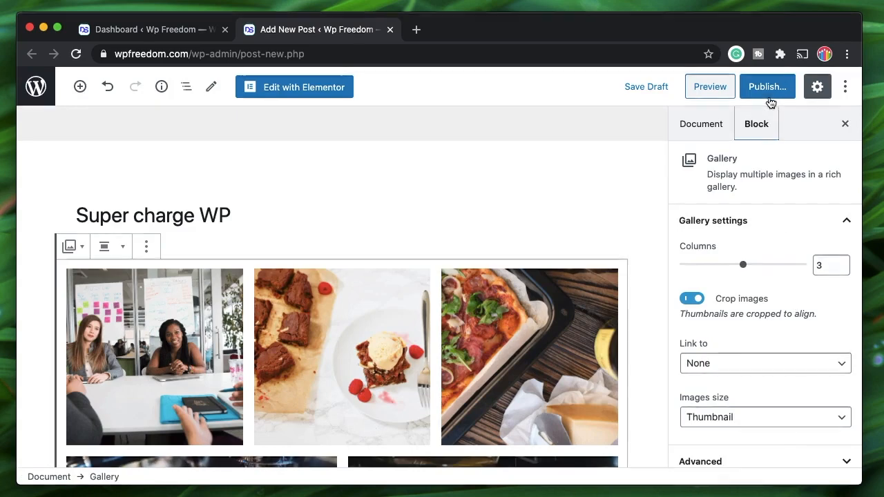
Step: Publish the "Super charge WP" post and open its live page in a new browser tab
{"action": "left_click", "coordinate": [770, 101]}
{"action": "left_click", "coordinate": [775, 95]}
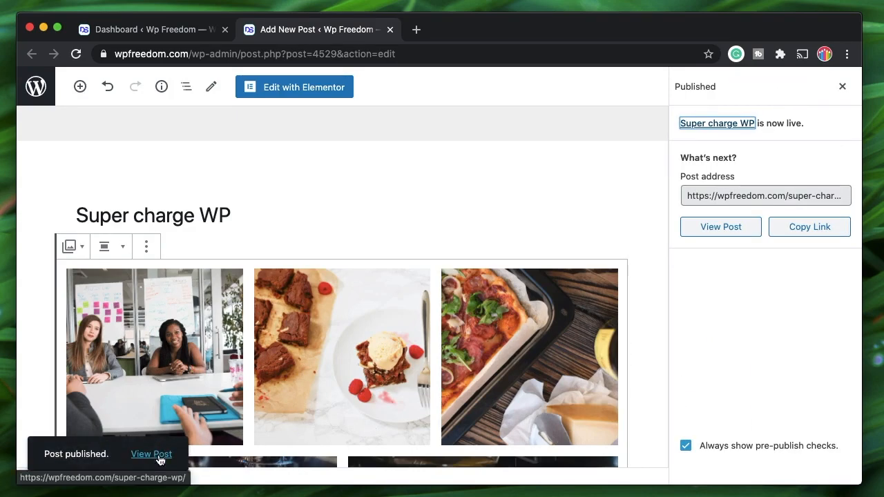
{"action": "left_click", "coordinate": [158, 455]}
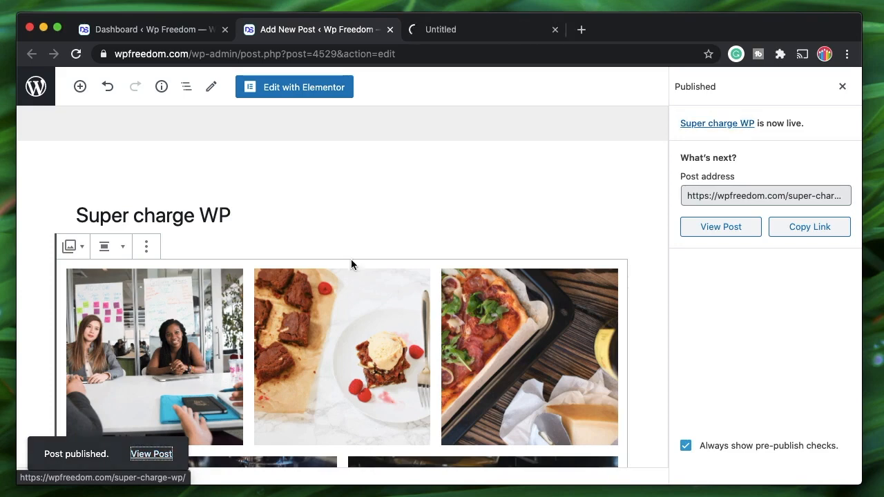
{"action": "left_click", "coordinate": [481, 37]}
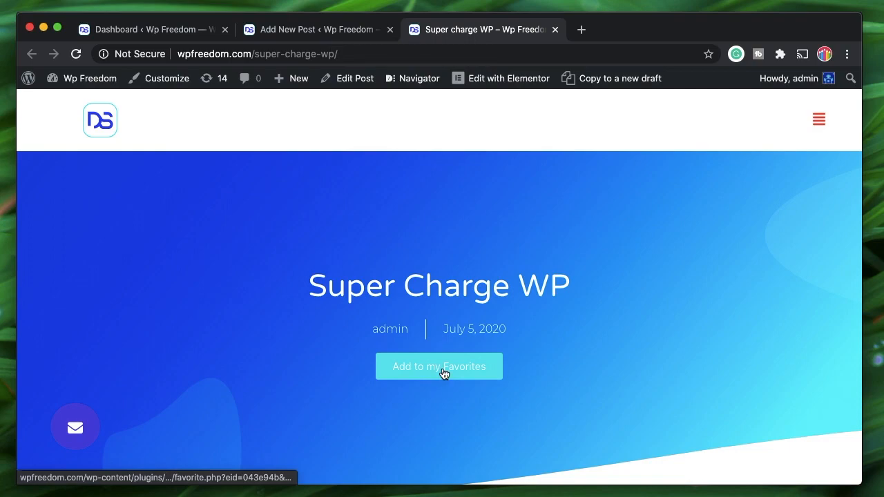
Step: Add the "Super charge WP" post to the favorites from its live page and look over the post content
{"action": "left_click", "coordinate": [444, 374]}
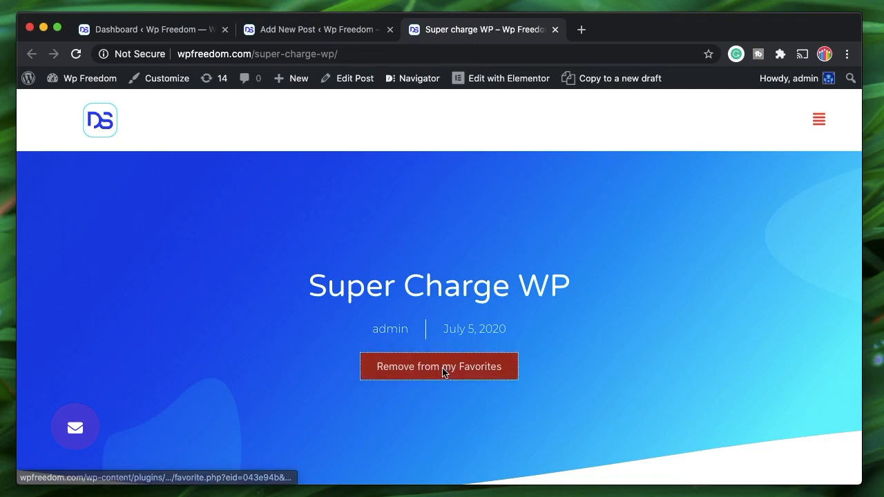
{"action": "left_click", "coordinate": [584, 338]}
{"action": "scroll", "coordinate": [480, 290], "scroll_direction": "down", "scroll_amount": 5}
{"action": "scroll", "coordinate": [479, 293], "scroll_direction": "up", "scroll_amount": 5}
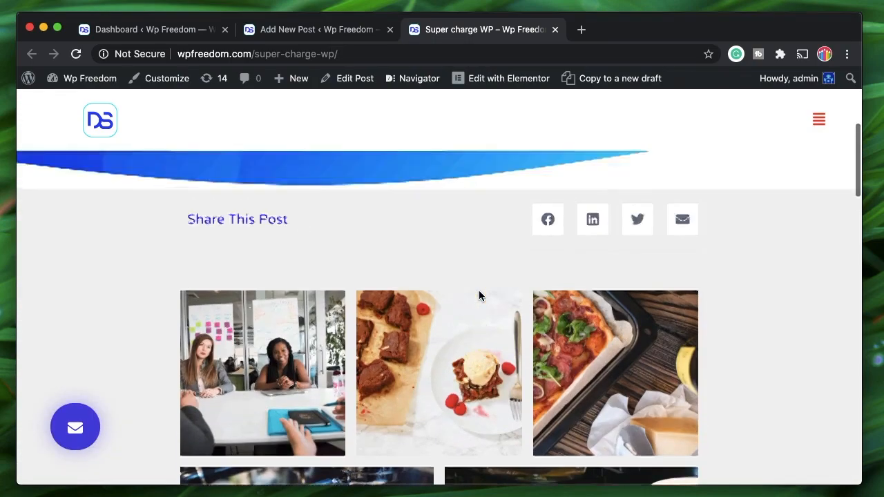
Step: View the Favourites page from the site's page list in a new browser tab and check it for the "Super charge WP" entry
{"action": "left_click", "coordinate": [321, 29]}
{"action": "left_click", "coordinate": [152, 31]}
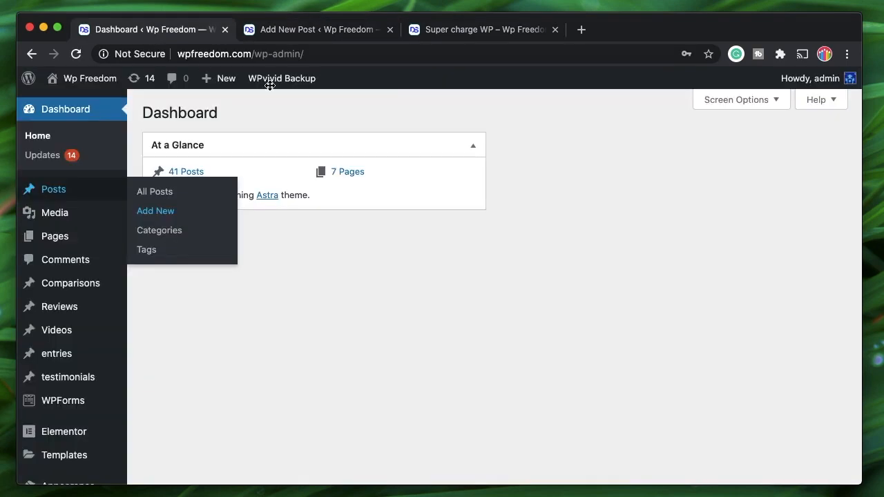
{"action": "mouse_move", "coordinate": [90, 246]}
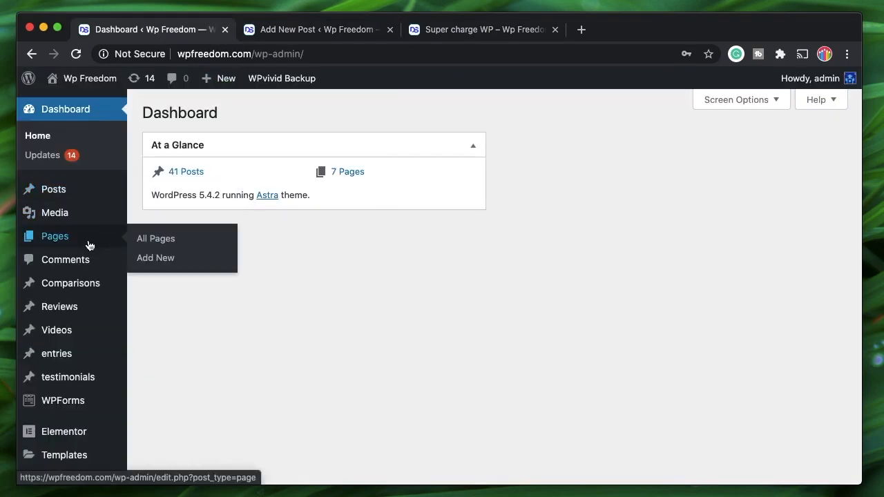
{"action": "left_click", "coordinate": [145, 238]}
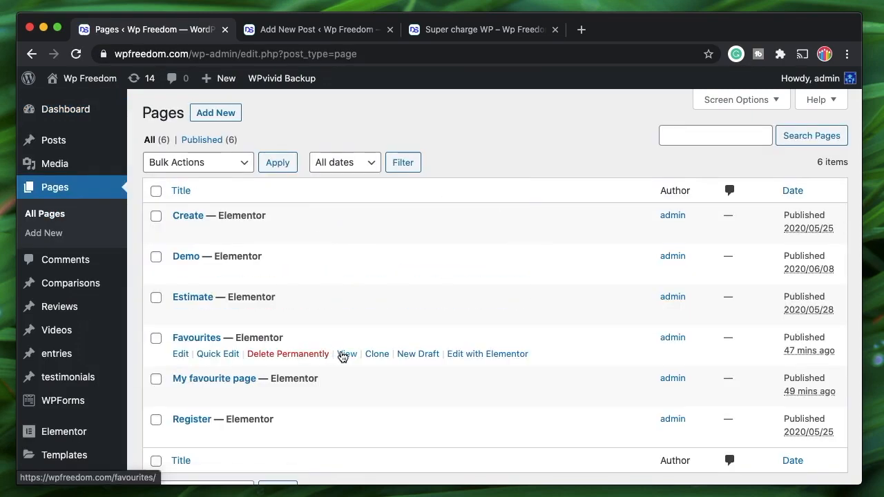
{"action": "left_click", "coordinate": [346, 355], "text": "super"}
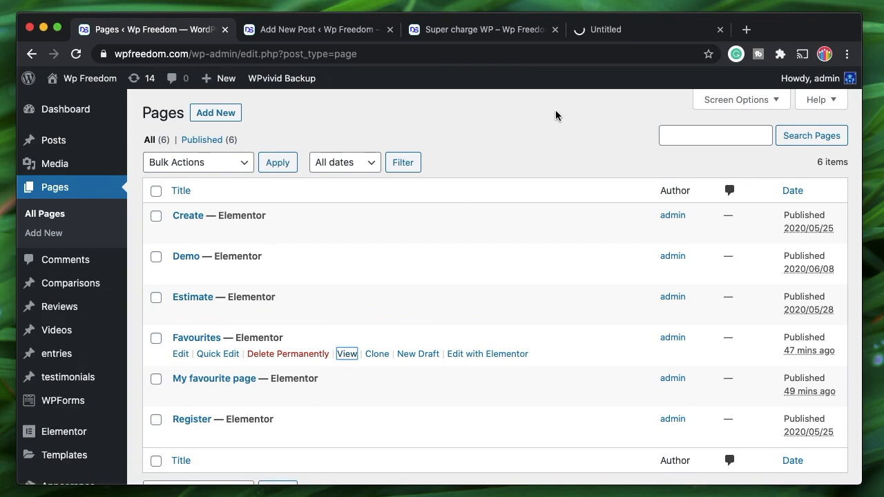
{"action": "left_click", "coordinate": [626, 35]}
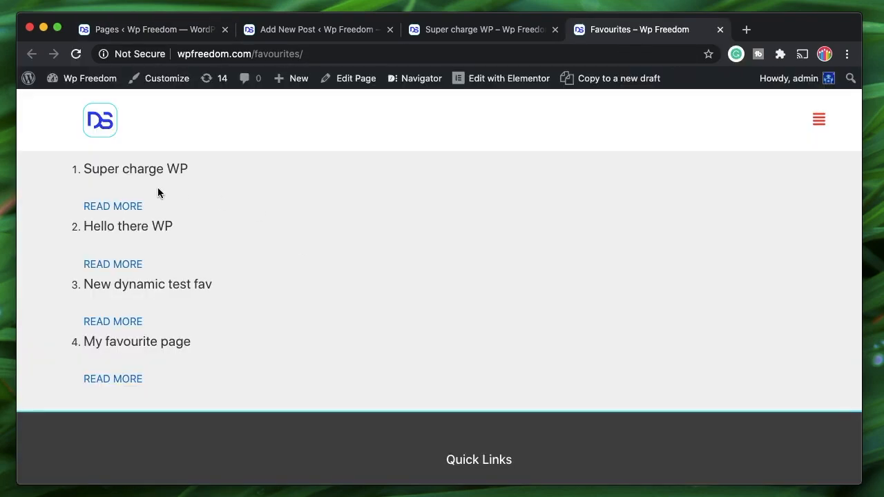
{"action": "triple_click", "coordinate": [128, 172]}
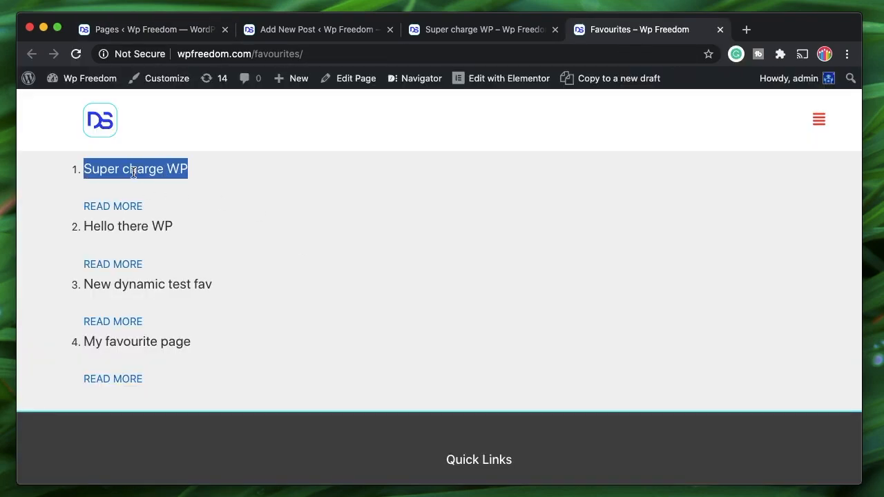
{"action": "triple_click", "coordinate": [133, 173]}
Step: Remove the "Super charge WP" post from the favorites and reload the Favourites page to check the list
{"action": "left_click", "coordinate": [444, 29]}
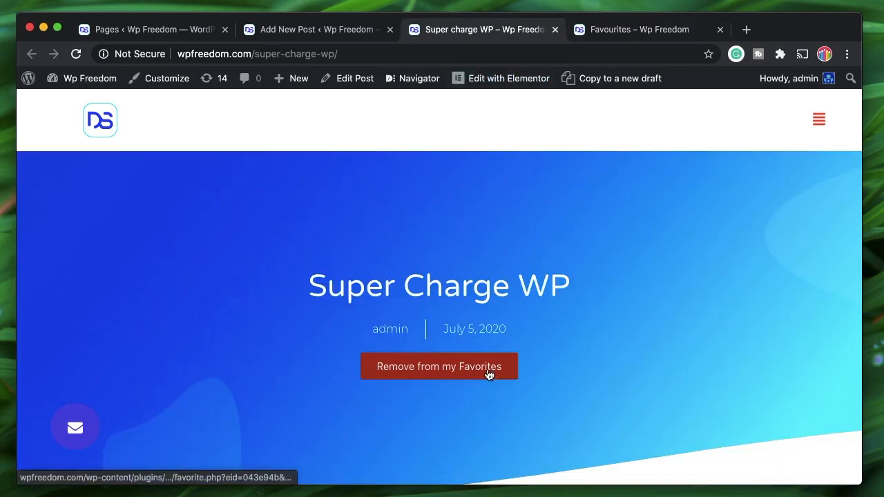
{"action": "left_click", "coordinate": [489, 376]}
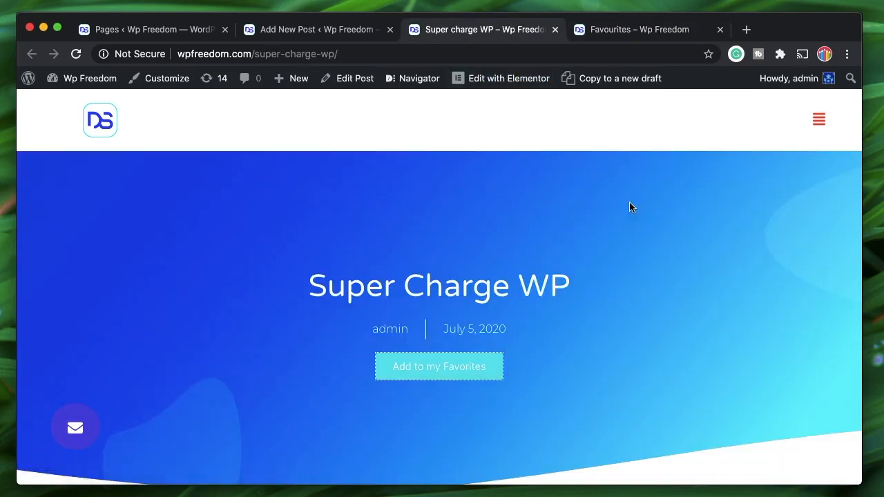
{"action": "left_click", "coordinate": [627, 31]}
{"action": "left_click", "coordinate": [76, 54]}
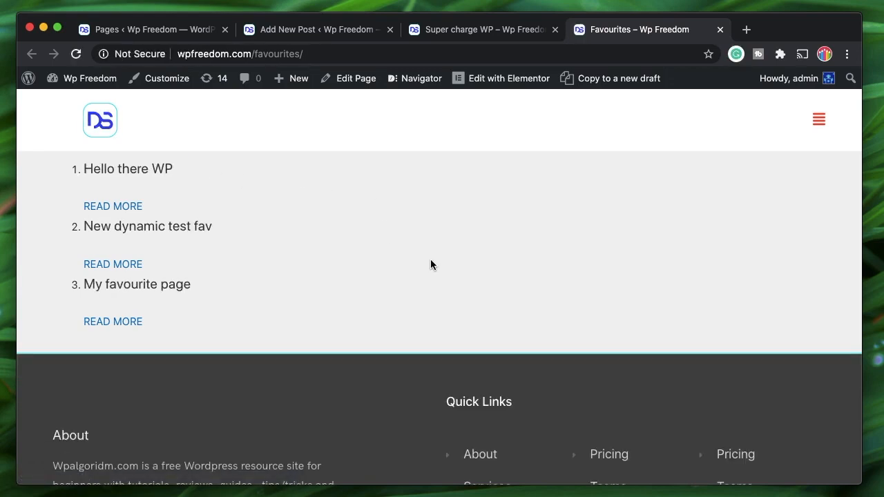
{"action": "left_click", "coordinate": [494, 29]}
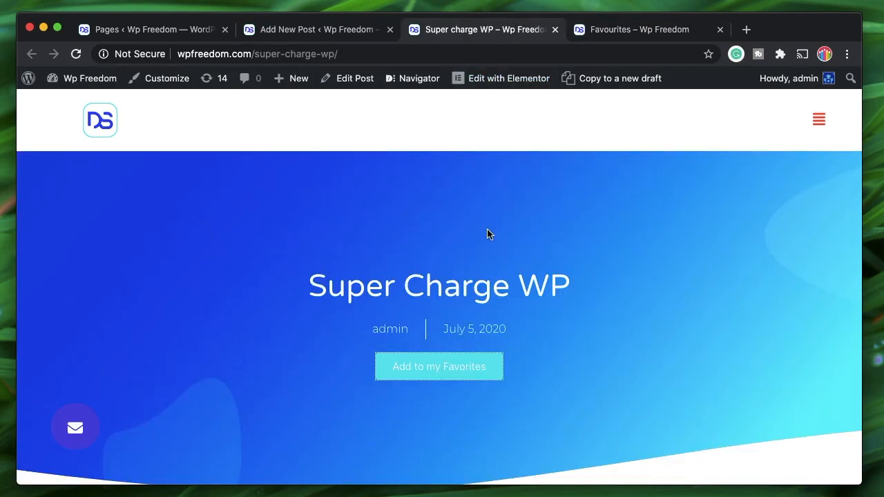
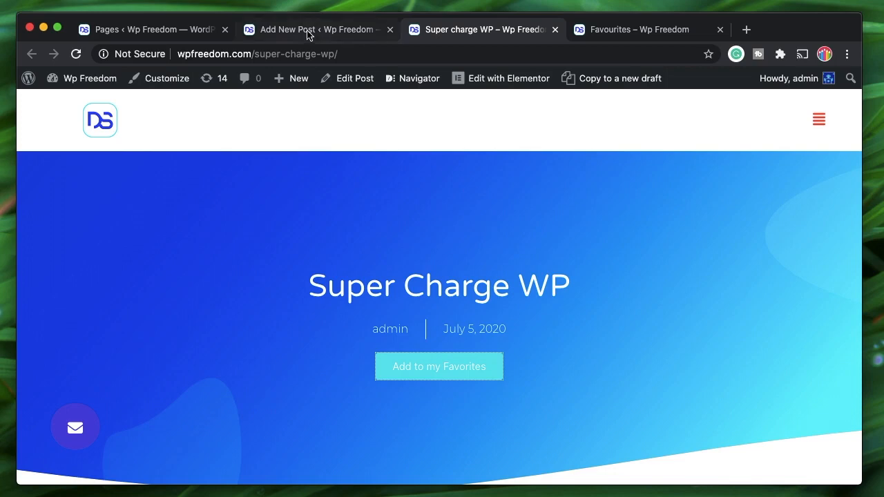
Step: Return to the WordPress admin and open the Theme Builder templates
{"action": "left_click", "coordinate": [131, 33]}
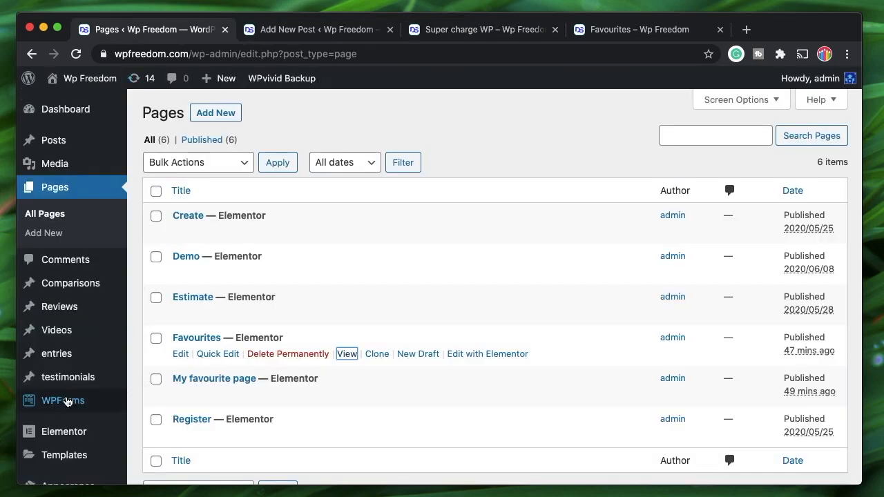
{"action": "scroll", "coordinate": [58, 448], "scroll_direction": "down", "scroll_amount": 3}
{"action": "mouse_move", "coordinate": [74, 373]}
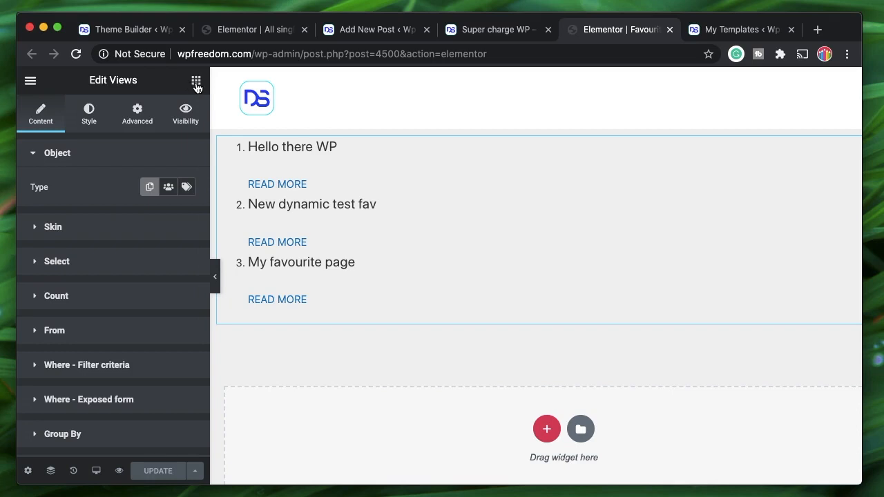
Step: Examine the Favourites page settings in Elementor, including the available page layouts, and compare with the live "Super charge WP" post
{"action": "left_click", "coordinate": [196, 81]}
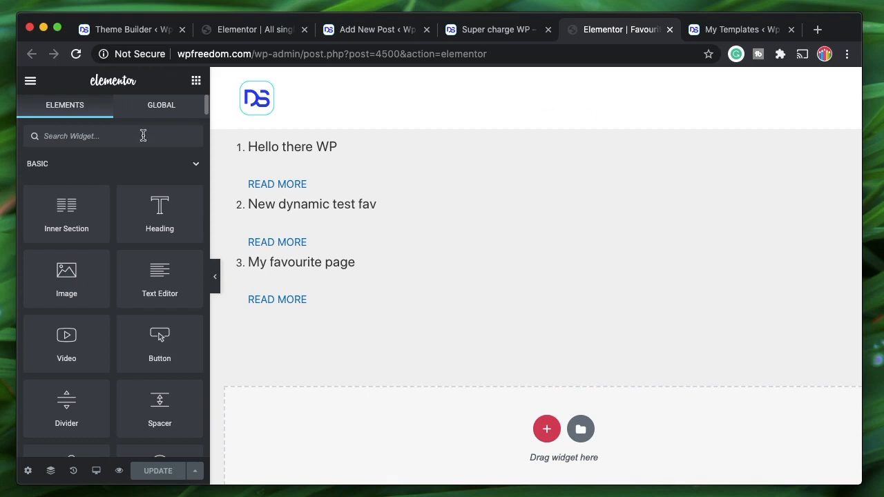
{"action": "left_click", "coordinate": [29, 471]}
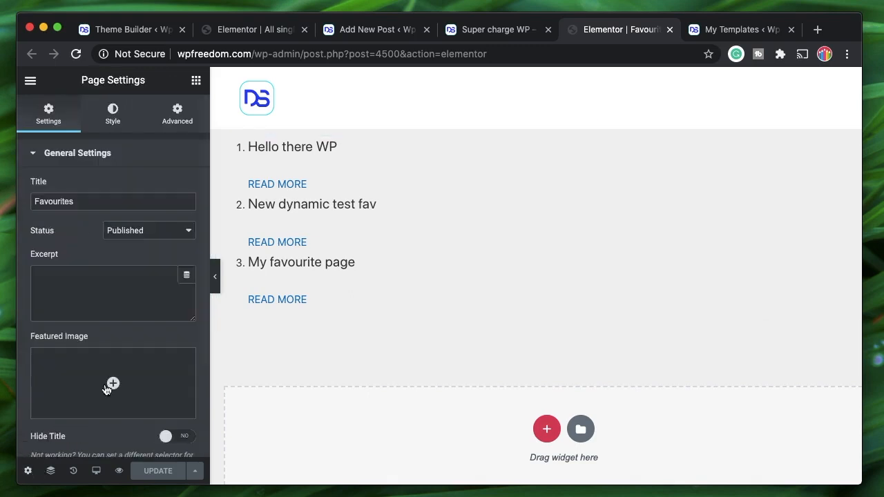
{"action": "scroll", "coordinate": [107, 390], "scroll_direction": "down", "scroll_amount": 3}
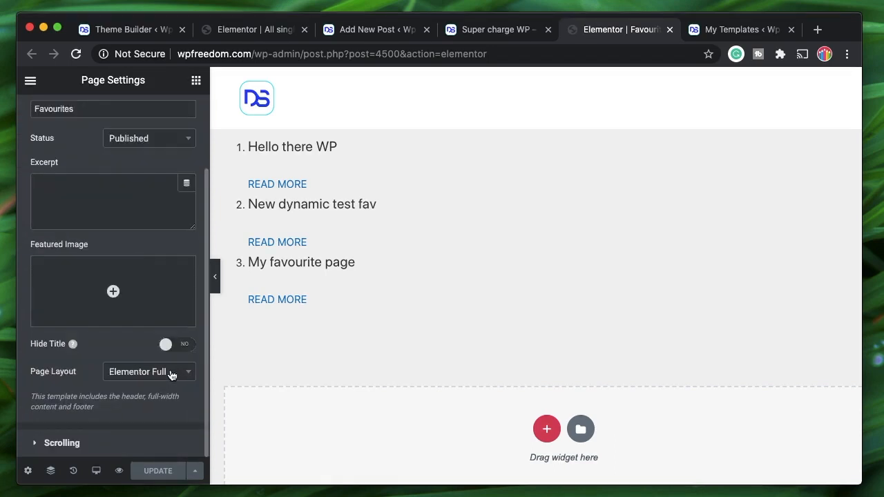
{"action": "left_click", "coordinate": [493, 29]}
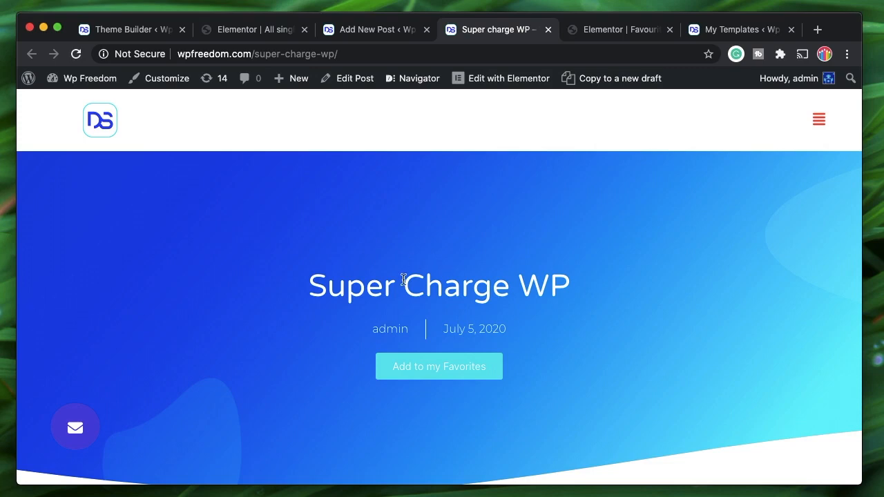
{"action": "left_click", "coordinate": [615, 29]}
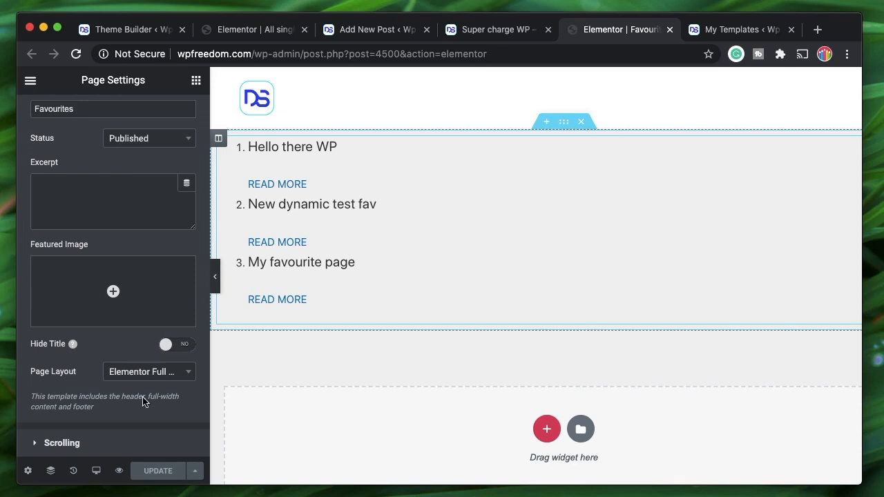
{"action": "left_click", "coordinate": [187, 371]}
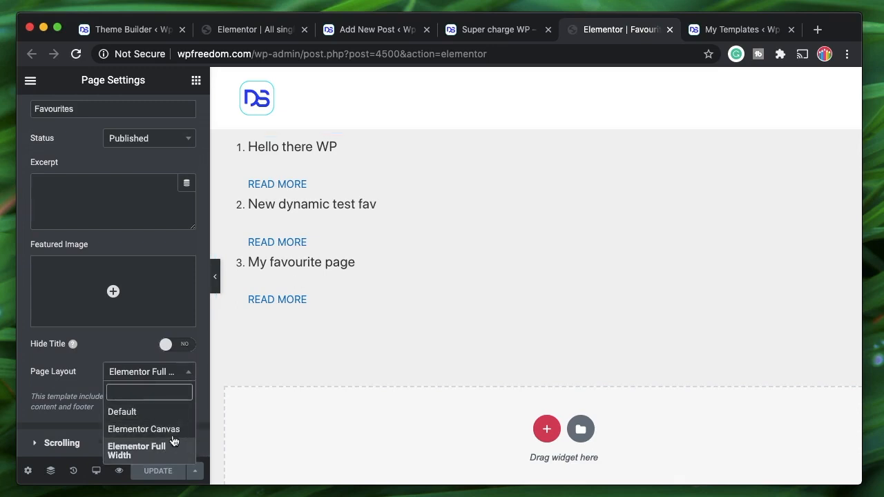
{"action": "left_click", "coordinate": [69, 395]}
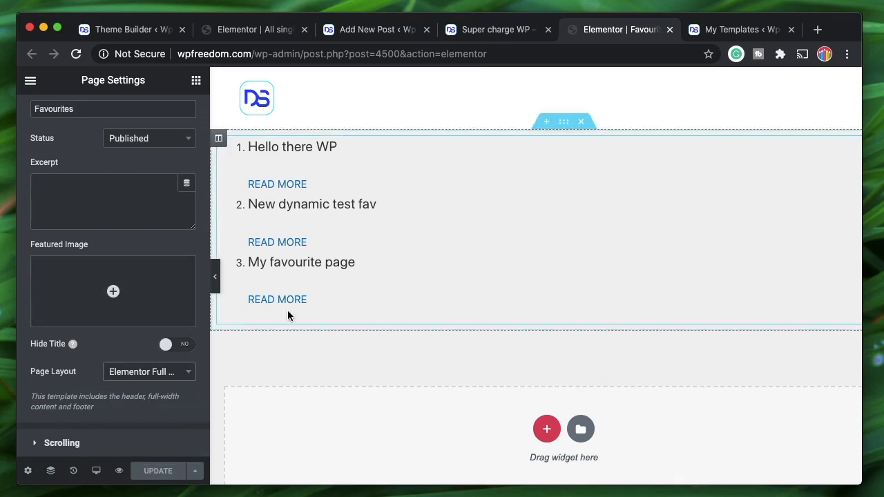
{"action": "scroll", "coordinate": [125, 232], "scroll_direction": "up", "scroll_amount": 3}
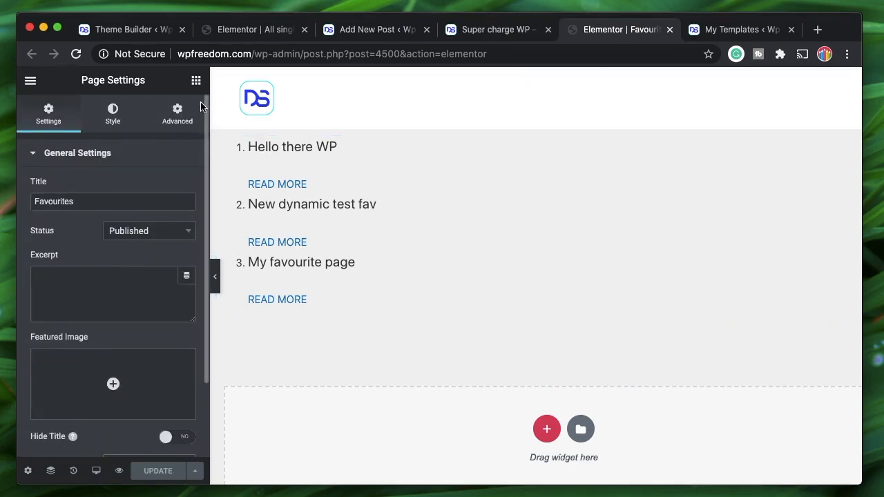
Step: Add a Heading widget above the favourites list and set its title to "Your Favoutires"
{"action": "left_click", "coordinate": [196, 80]}
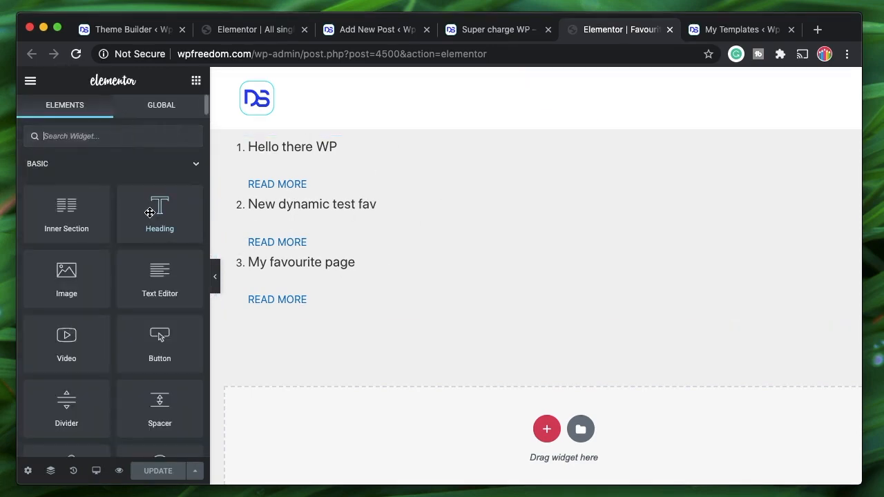
{"action": "left_click_drag", "start_coordinate": [149, 212], "coordinate": [293, 166]}
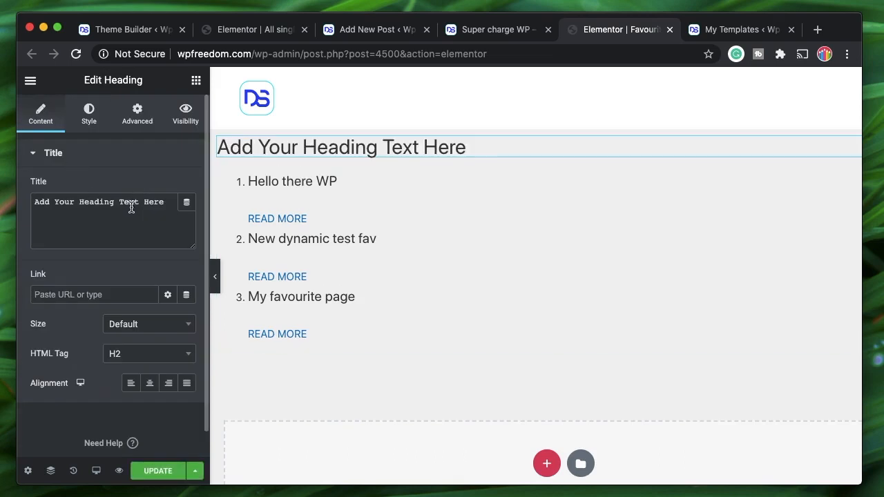
{"action": "left_click", "coordinate": [131, 208]}
{"action": "key", "text": "super+a"}
{"action": "type", "text": "Y"}
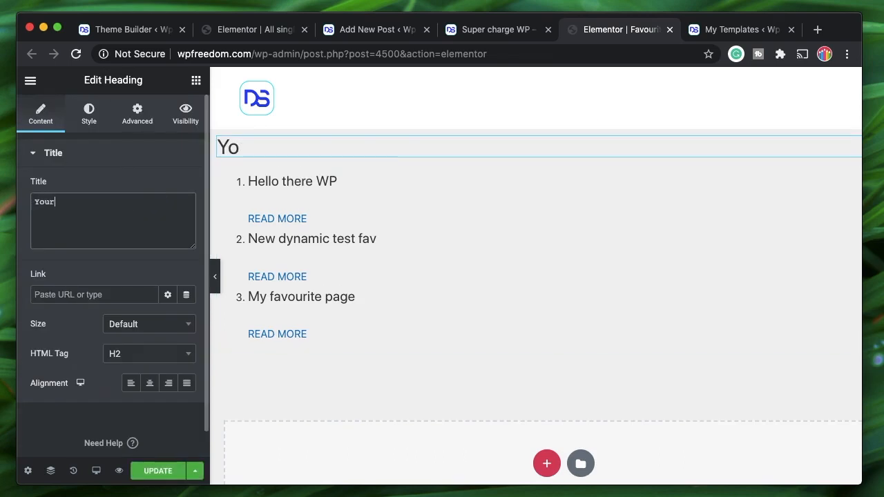
{"action": "type", "text": "our Favu"}
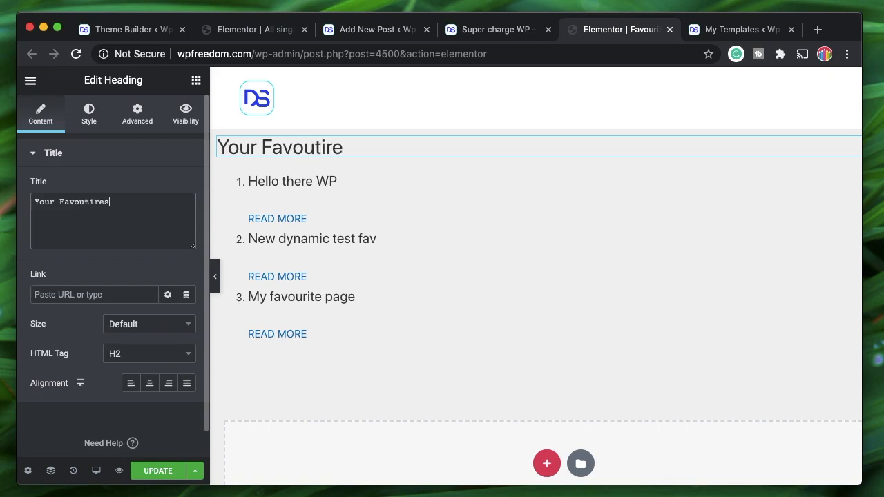
Step: Correct the heading's title to "Your Favourites" and align it left
{"action": "type", "text": "urites"}
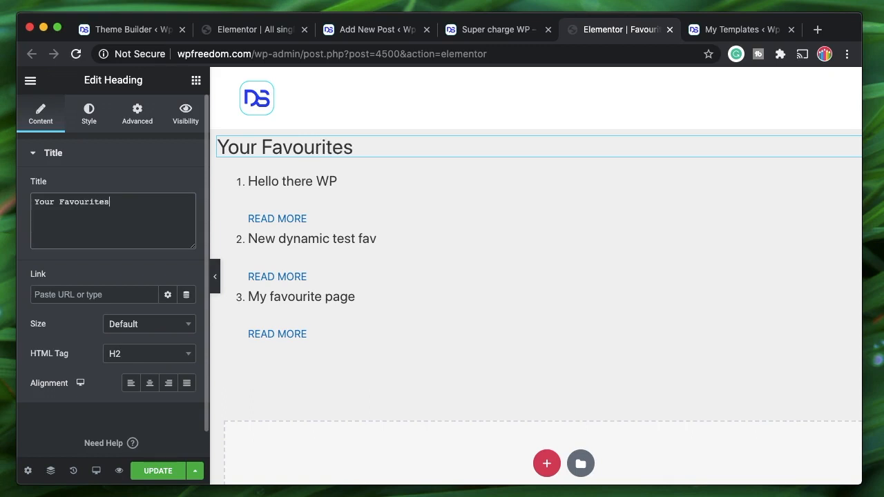
{"action": "left_click", "coordinate": [149, 382]}
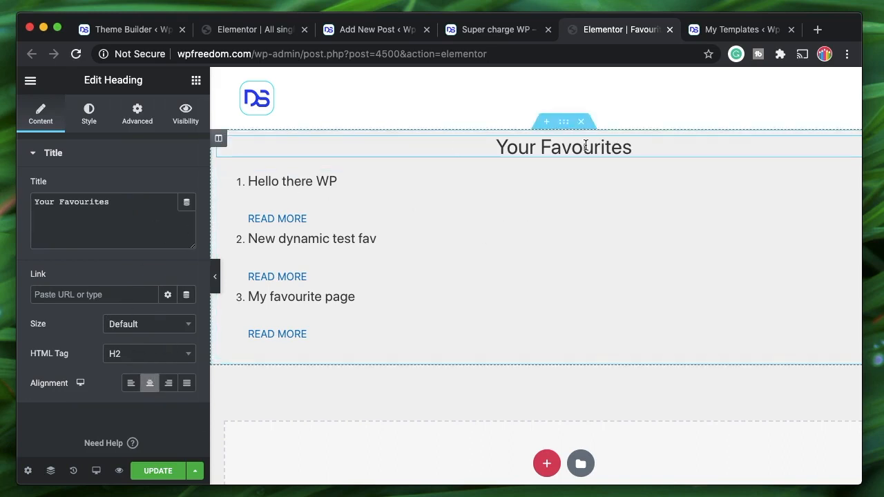
{"action": "left_click", "coordinate": [129, 386]}
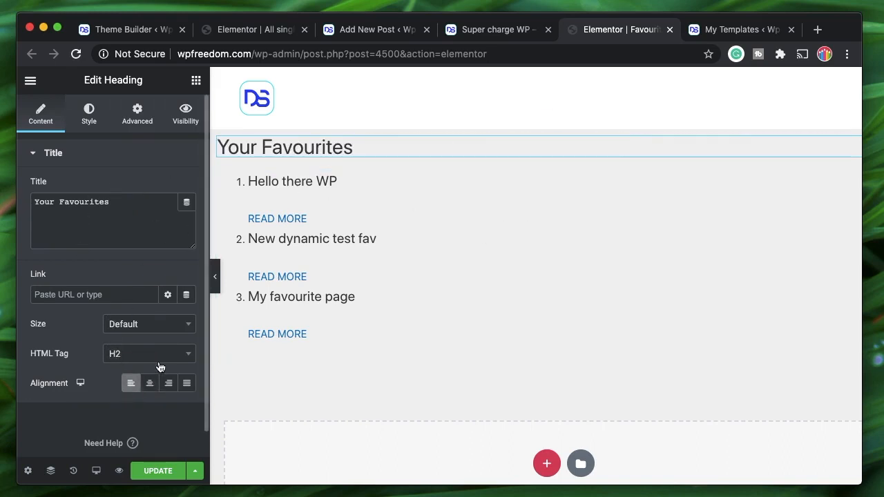
Step: Style the "Your Favourites" heading with black text and a font weight of 900
{"action": "left_click", "coordinate": [89, 114]}
{"action": "left_click", "coordinate": [167, 187]}
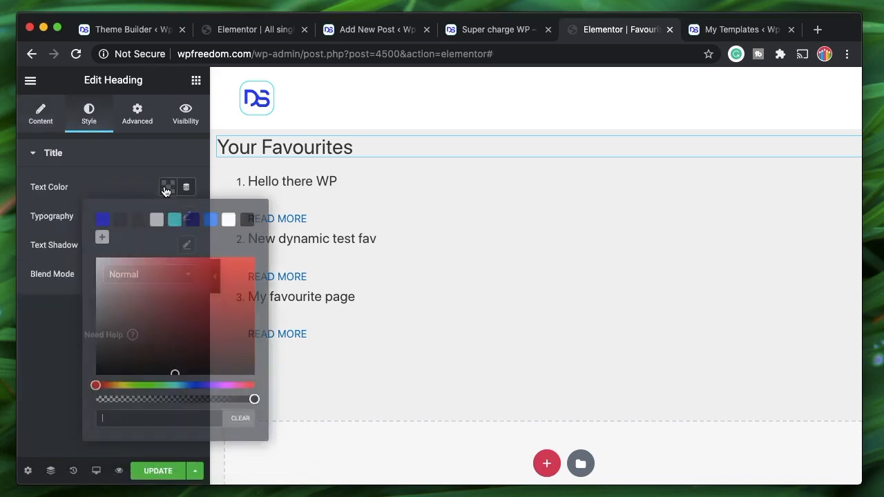
{"action": "left_click", "coordinate": [246, 220]}
{"action": "left_click", "coordinate": [112, 147]}
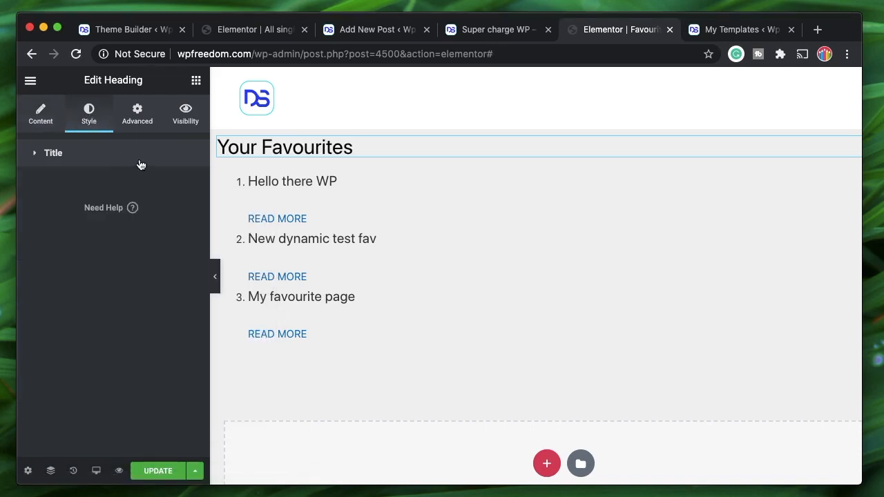
{"action": "left_click", "coordinate": [141, 163]}
{"action": "left_click", "coordinate": [186, 216]}
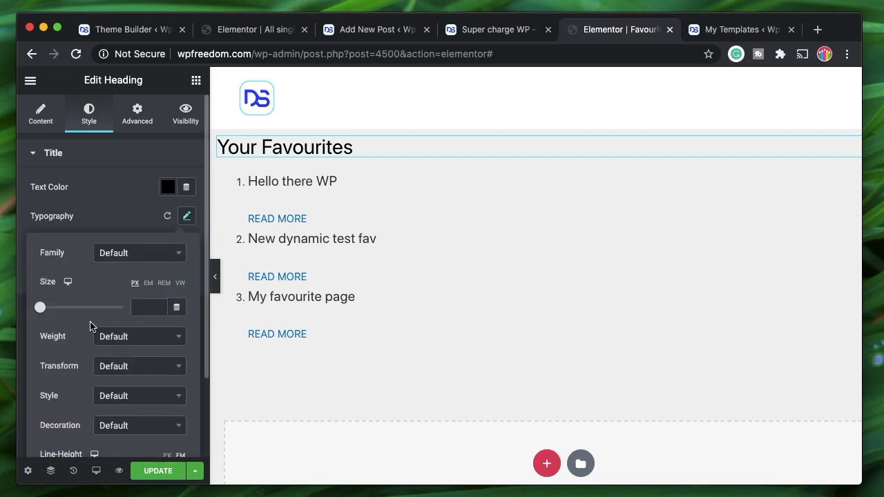
{"action": "left_click", "coordinate": [124, 335]}
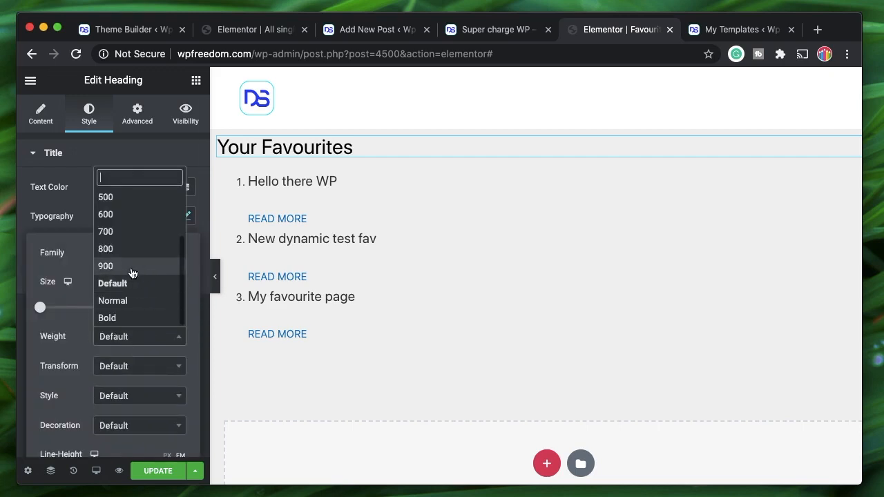
{"action": "left_click", "coordinate": [132, 269]}
{"action": "left_click", "coordinate": [140, 185]}
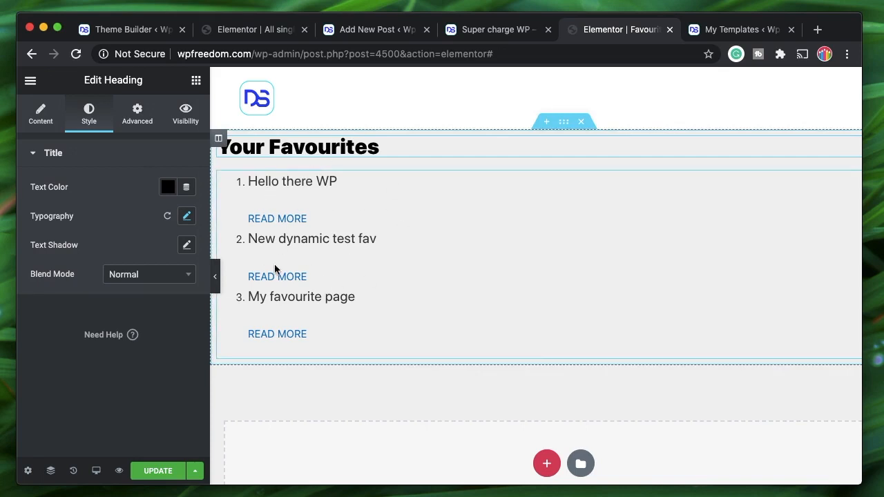
Step: Create a new Elementor template of type Page named "Dynamic fav" and open it in the editor
{"action": "left_click", "coordinate": [742, 34]}
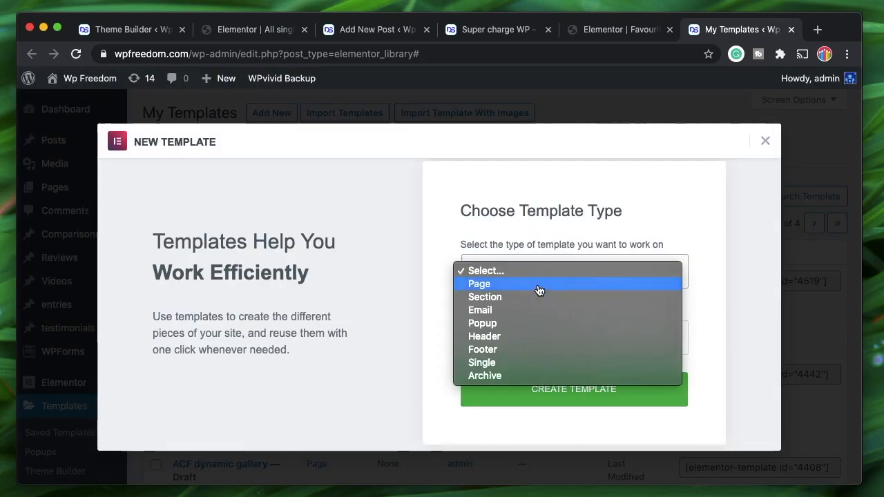
{"action": "left_click", "coordinate": [536, 287]}
{"action": "left_click", "coordinate": [525, 338]}
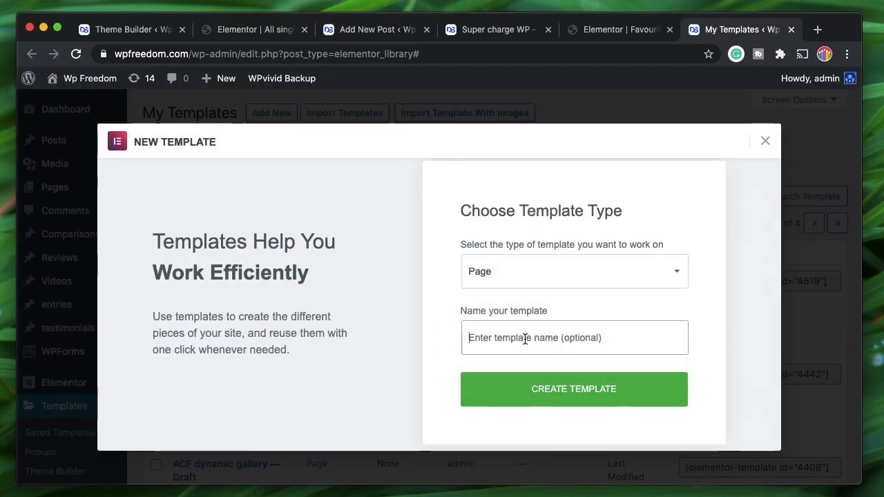
{"action": "type", "text": "Dynamic fav"}
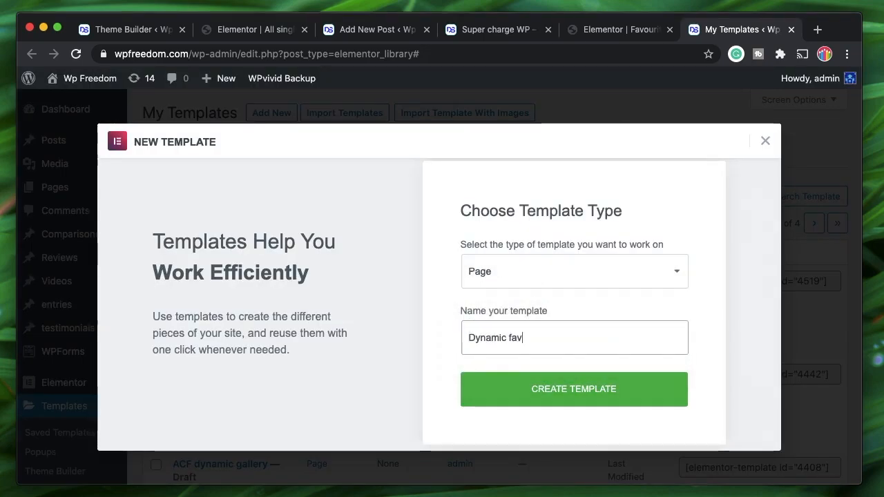
{"action": "left_click", "coordinate": [520, 384]}
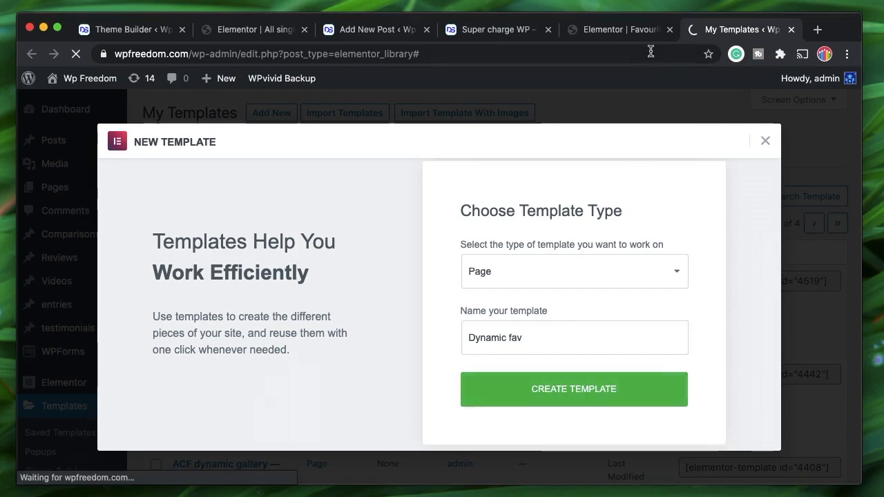
{"action": "left_click", "coordinate": [610, 35]}
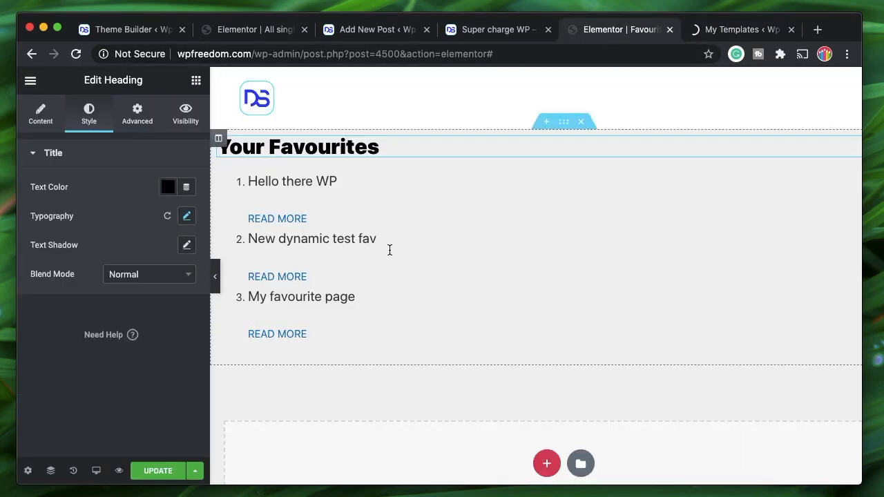
{"action": "left_click", "coordinate": [726, 36]}
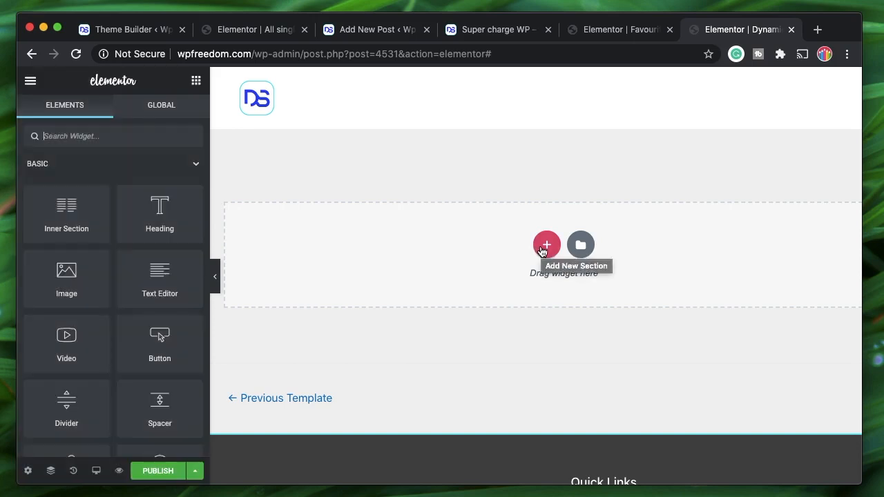
Step: Add a single-column section with Min Height and a dark blue background colour
{"action": "left_click", "coordinate": [543, 250]}
{"action": "left_click", "coordinate": [386, 285]}
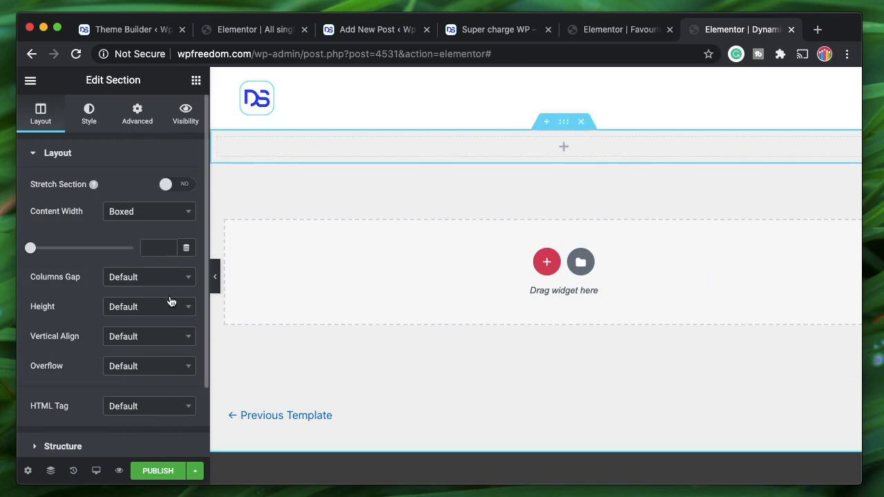
{"action": "left_click", "coordinate": [155, 314]}
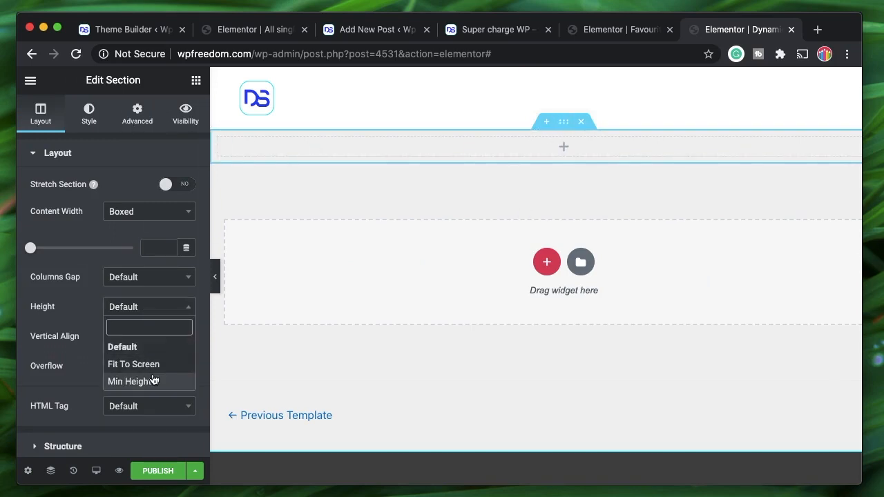
{"action": "left_click", "coordinate": [155, 379]}
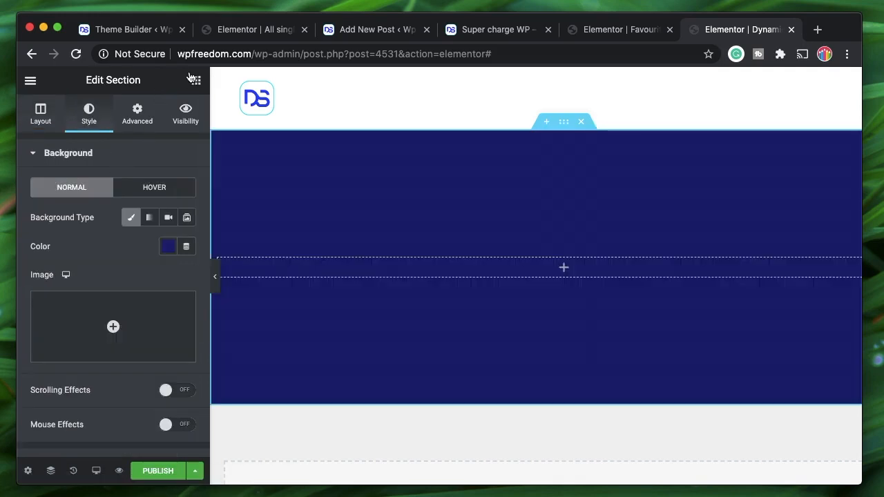
Step: Add the dynamic content Title widget to the dark blue section and centre it
{"action": "left_click", "coordinate": [196, 80]}
{"action": "scroll", "coordinate": [106, 273], "scroll_direction": "down", "scroll_amount": 15}
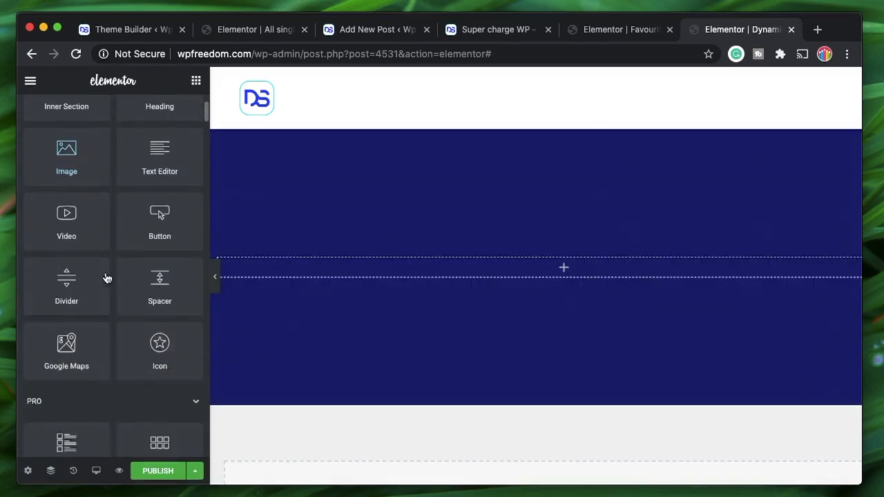
{"action": "scroll", "coordinate": [106, 273], "scroll_direction": "down", "scroll_amount": 5}
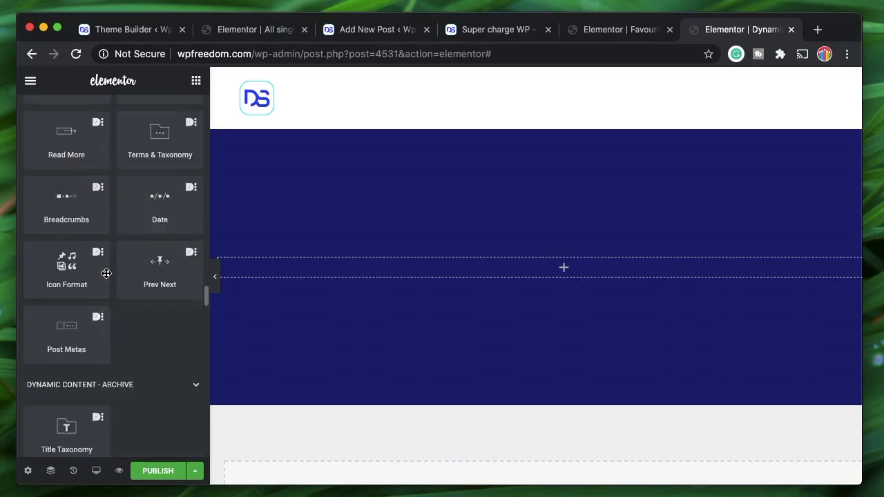
{"action": "scroll", "coordinate": [107, 273], "scroll_direction": "up", "scroll_amount": 3}
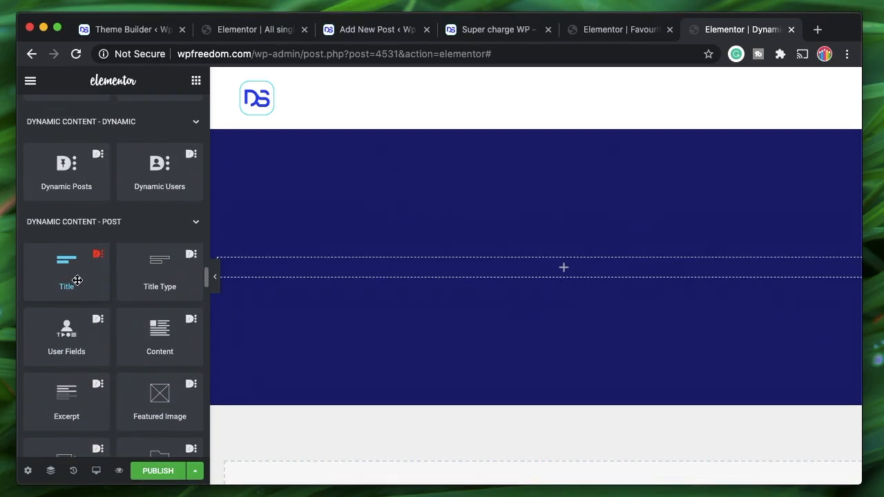
{"action": "left_click_drag", "start_coordinate": [66, 269], "coordinate": [432, 276]}
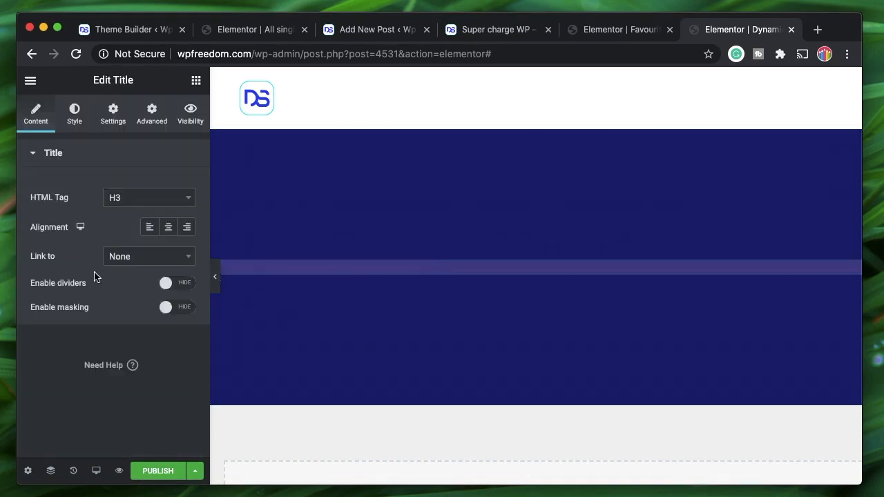
{"action": "left_click", "coordinate": [168, 227]}
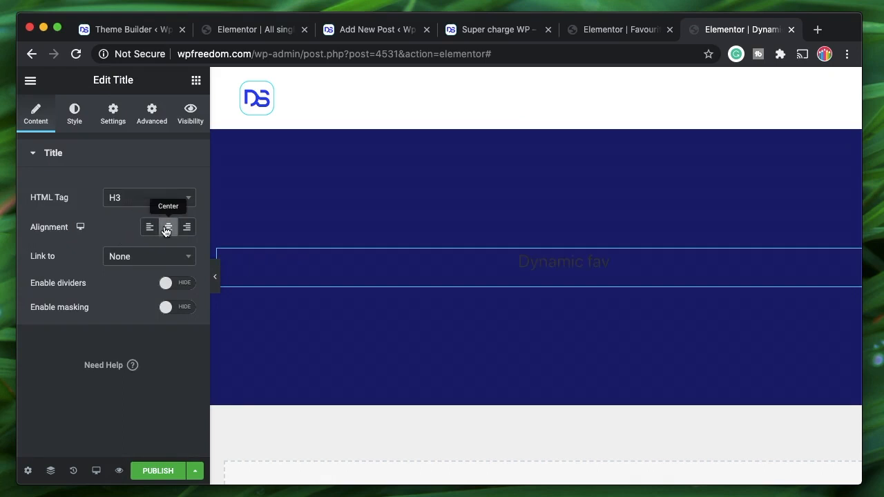
Step: Set the Title widget's text colour to white
{"action": "left_click", "coordinate": [80, 124]}
{"action": "left_click", "coordinate": [167, 187]}
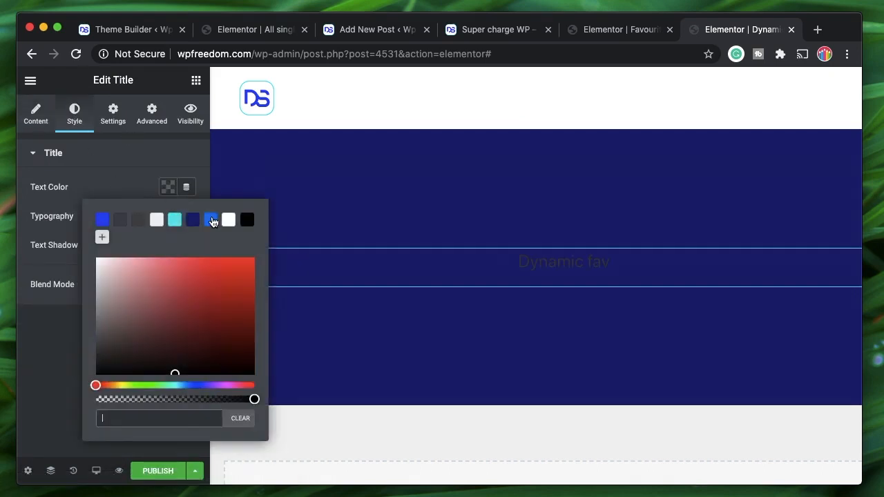
{"action": "left_click", "coordinate": [228, 220]}
{"action": "left_click", "coordinate": [117, 165]}
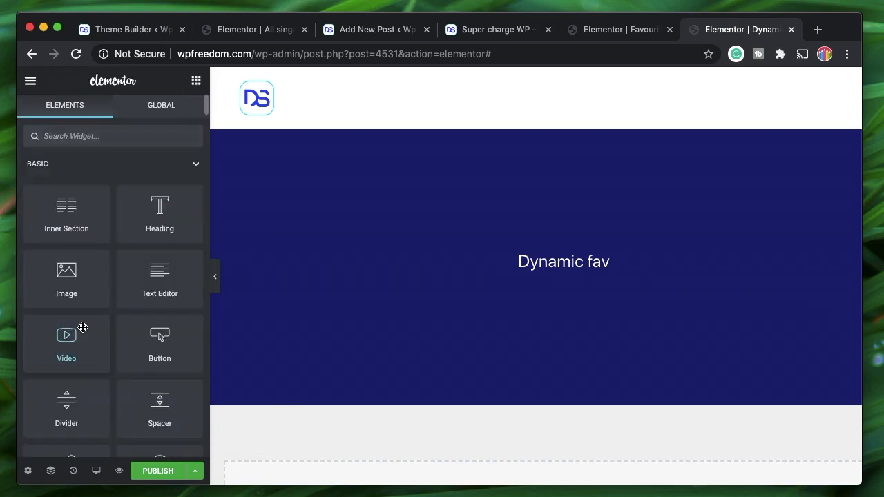
{"action": "scroll", "coordinate": [83, 327], "scroll_direction": "down", "scroll_amount": 15}
{"action": "scroll", "coordinate": [83, 326], "scroll_direction": "down", "scroll_amount": 20}
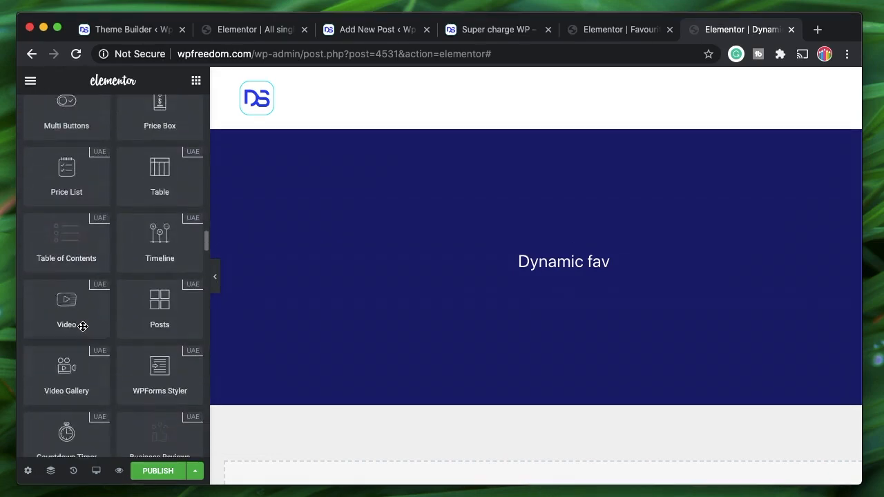
{"action": "scroll", "coordinate": [83, 326], "scroll_direction": "down", "scroll_amount": 5}
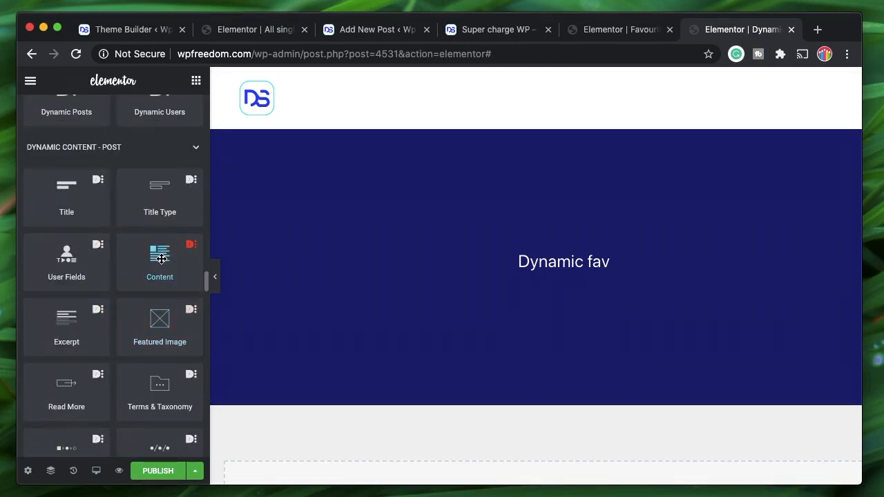
{"action": "left_click_drag", "start_coordinate": [162, 260], "coordinate": [581, 268]}
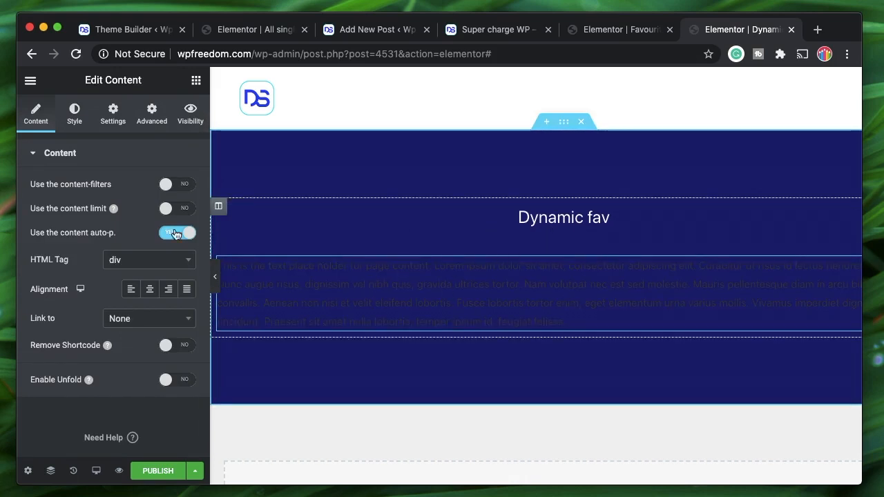
{"action": "right_click", "coordinate": [417, 292]}
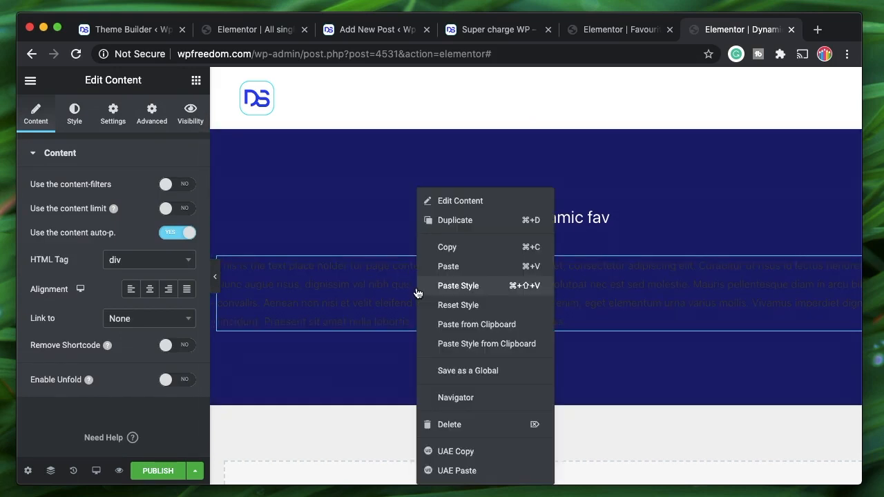
{"action": "left_click", "coordinate": [457, 423]}
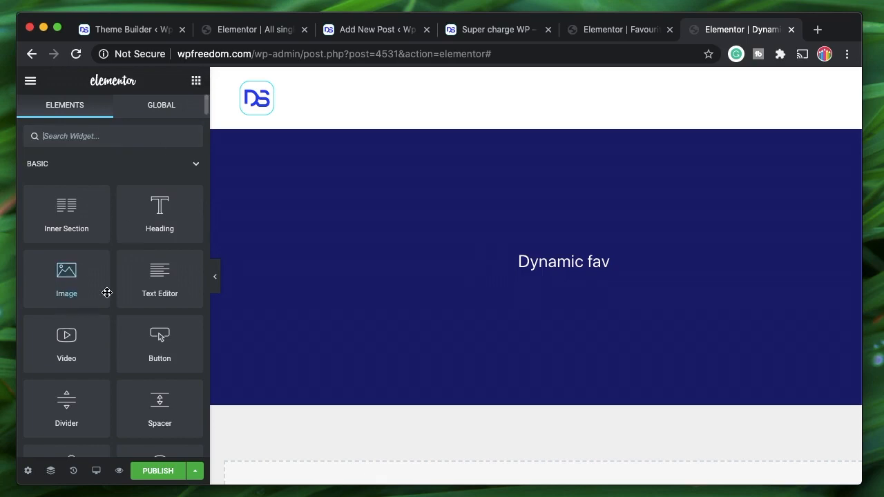
Step: Add the dynamic Featured Image widget below the title, centre it, and publish the template
{"action": "scroll", "coordinate": [107, 293], "scroll_direction": "down", "scroll_amount": 10}
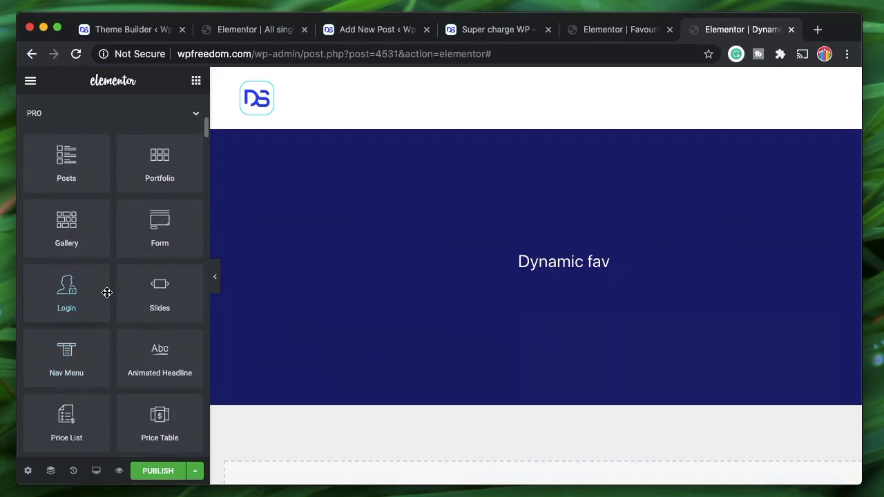
{"action": "scroll", "coordinate": [107, 293], "scroll_direction": "down", "scroll_amount": 15}
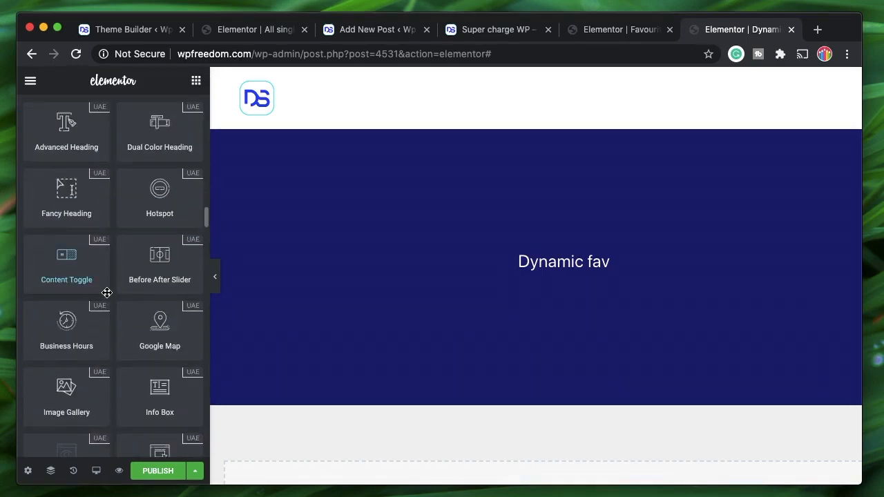
{"action": "scroll", "coordinate": [107, 293], "scroll_direction": "down", "scroll_amount": 15}
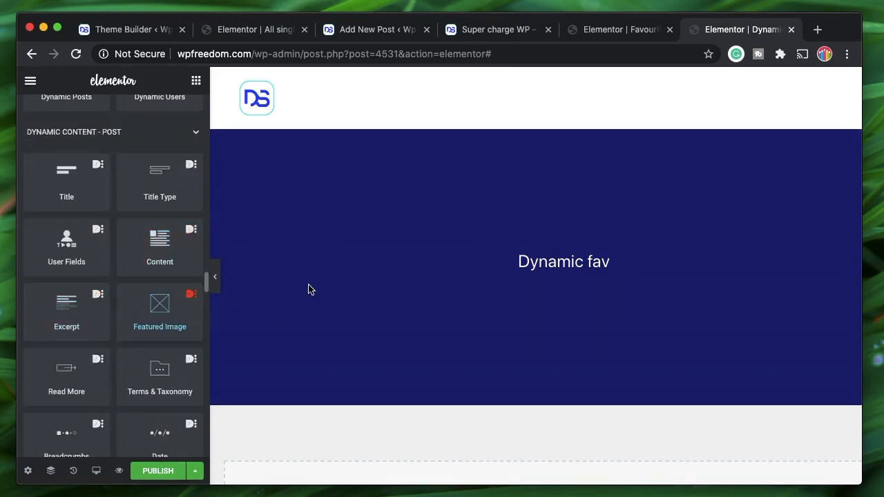
{"action": "left_click_drag", "start_coordinate": [309, 289], "coordinate": [591, 262]}
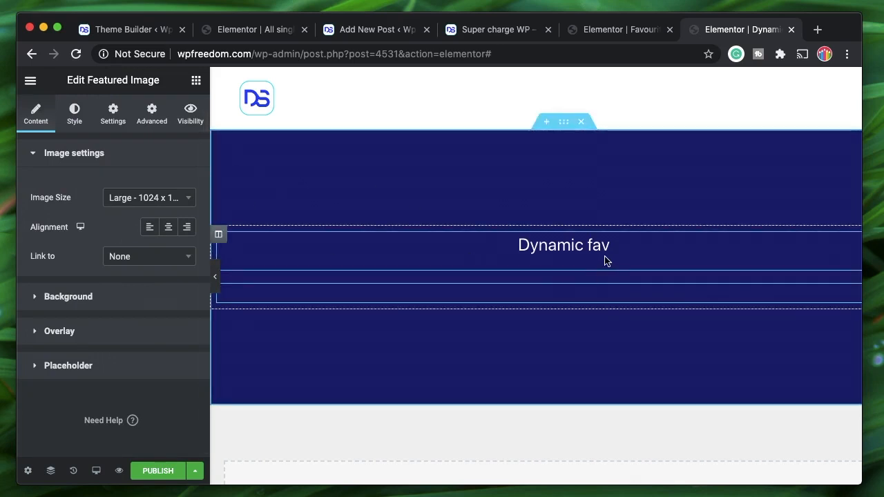
{"action": "left_click", "coordinate": [157, 472]}
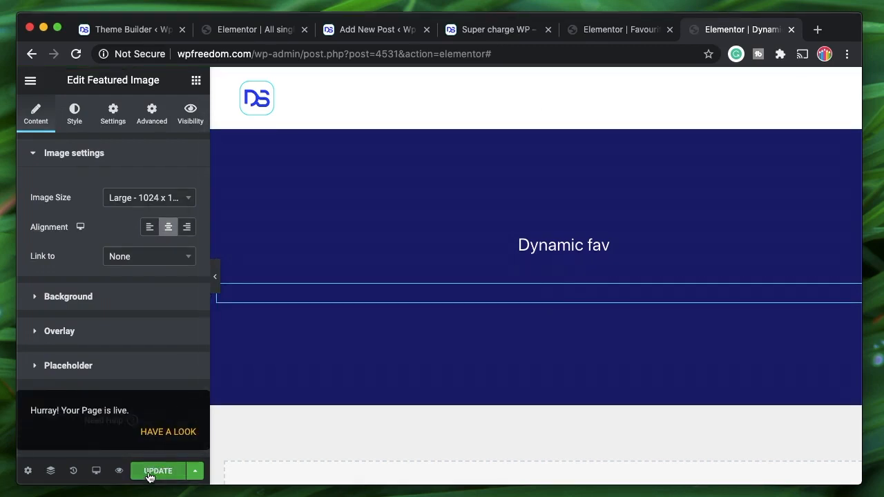
{"action": "left_click", "coordinate": [149, 474]}
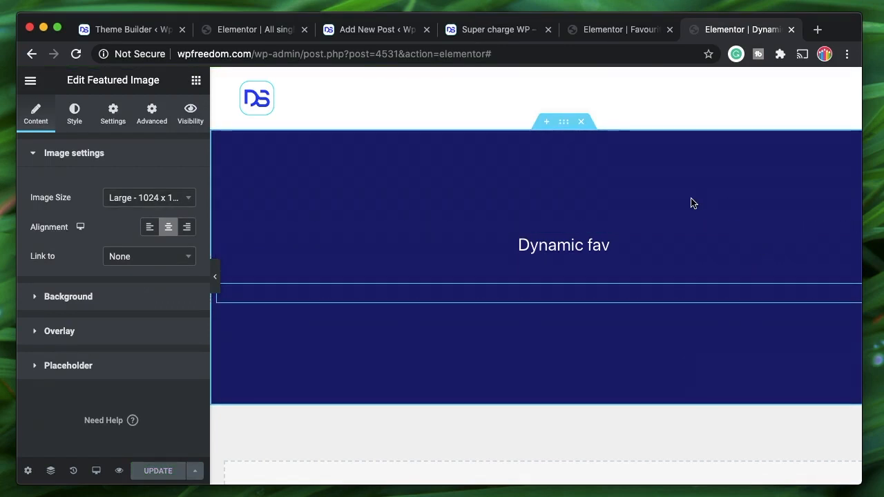
Step: Switch to the Favourites page, set the Views widget's Select content type to Template, and update the page
{"action": "left_click", "coordinate": [601, 38]}
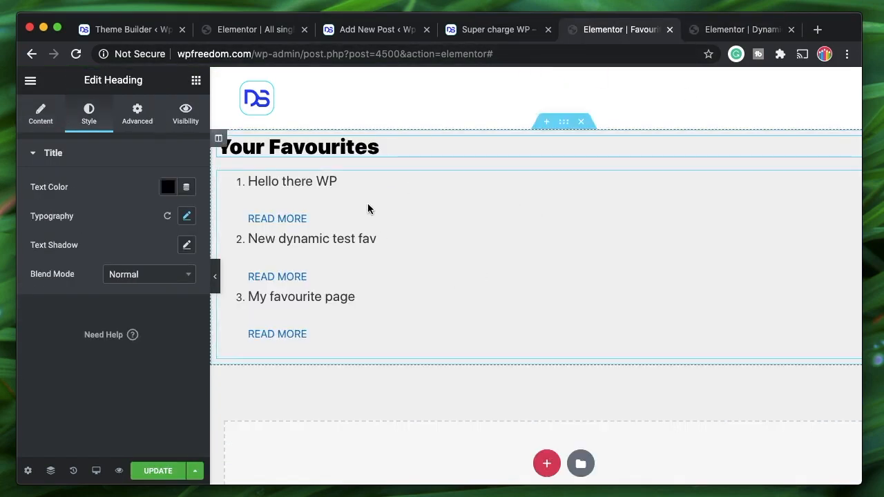
{"action": "left_click", "coordinate": [383, 259]}
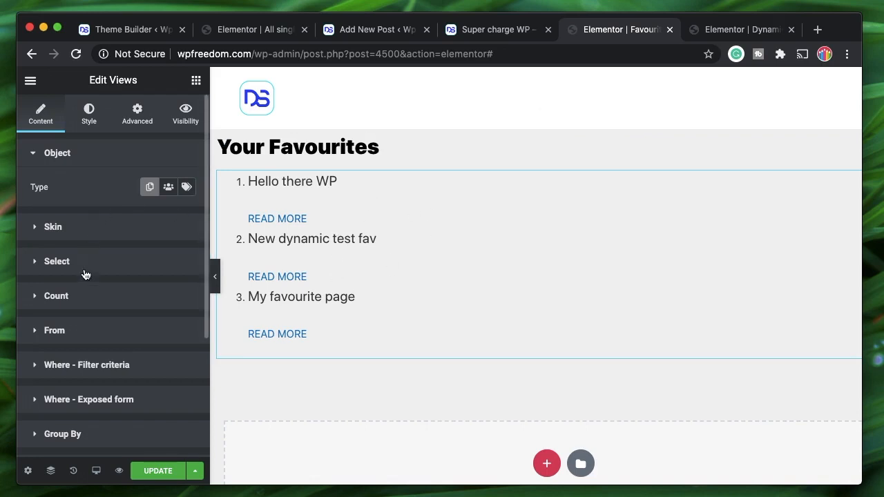
{"action": "left_click", "coordinate": [98, 239]}
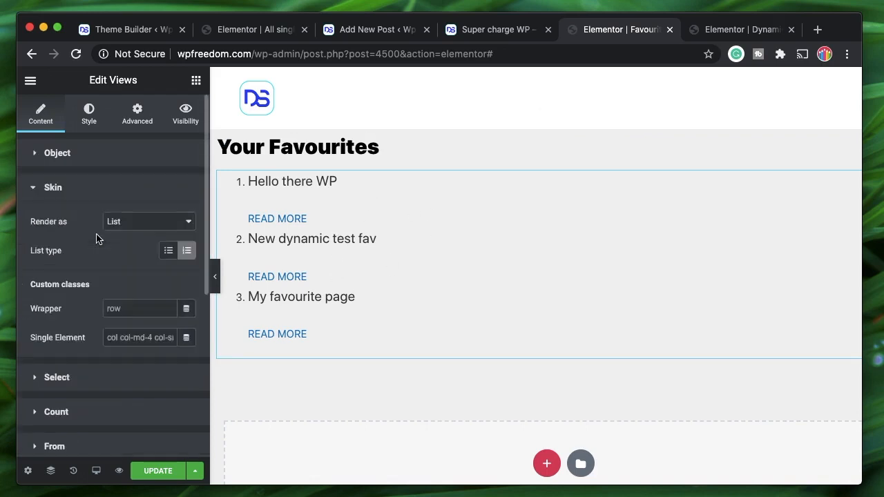
{"action": "left_click", "coordinate": [157, 226]}
{"action": "left_click", "coordinate": [158, 226]}
{"action": "left_click", "coordinate": [68, 189]}
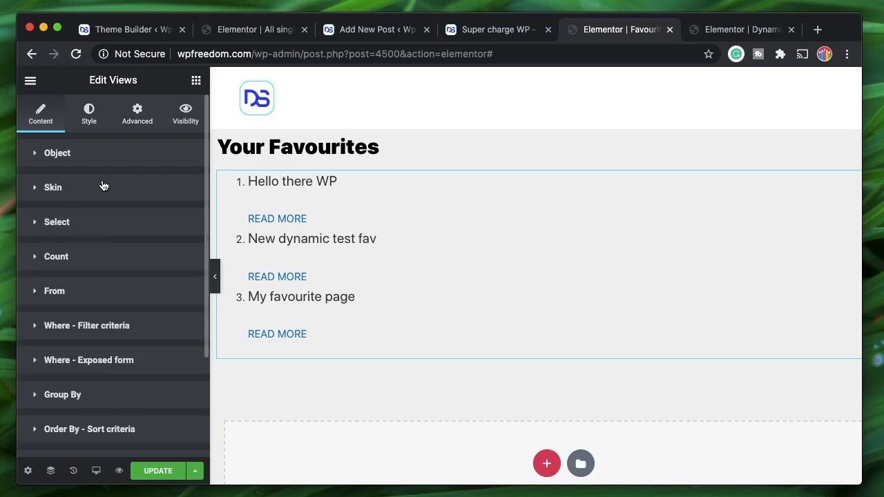
{"action": "left_click", "coordinate": [105, 224]}
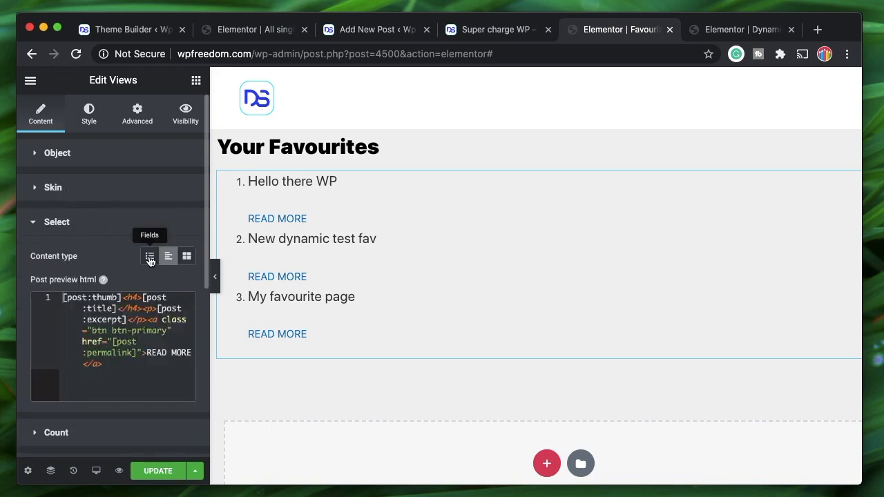
{"action": "left_click", "coordinate": [186, 256]}
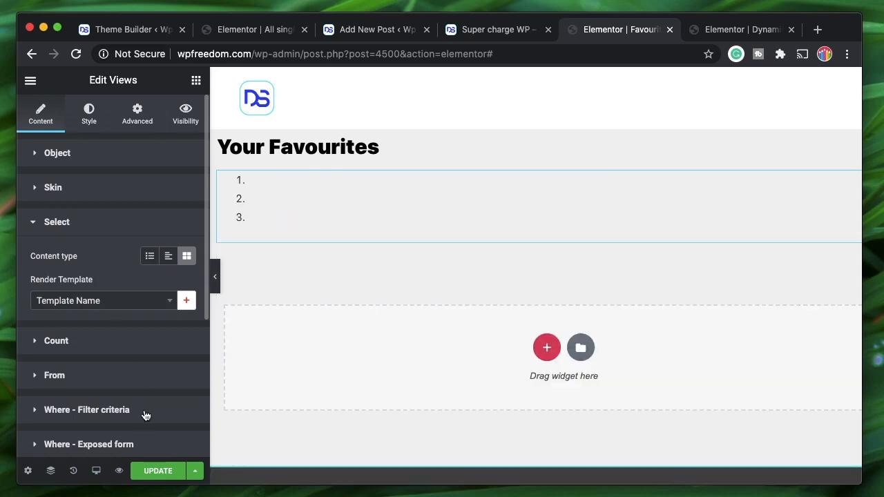
{"action": "left_click", "coordinate": [161, 473]}
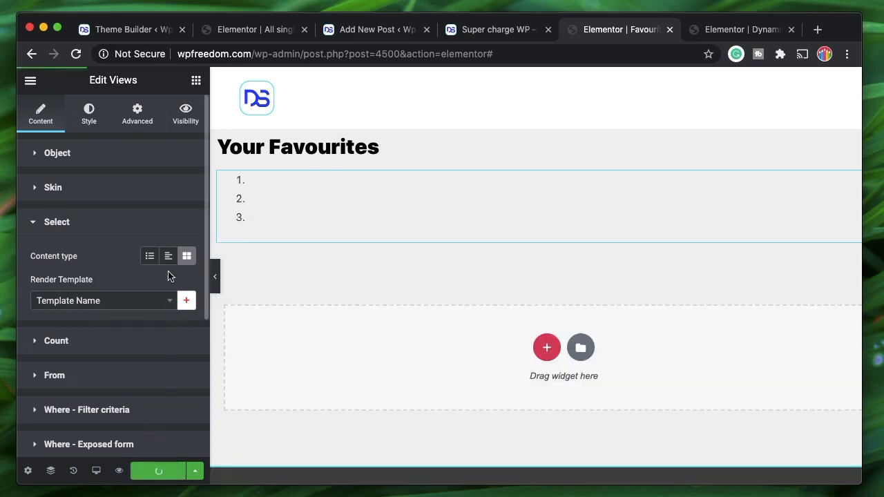
Step: Set the Views widget's skin to render as Grid
{"action": "left_click", "coordinate": [111, 223]}
{"action": "left_click", "coordinate": [87, 198]}
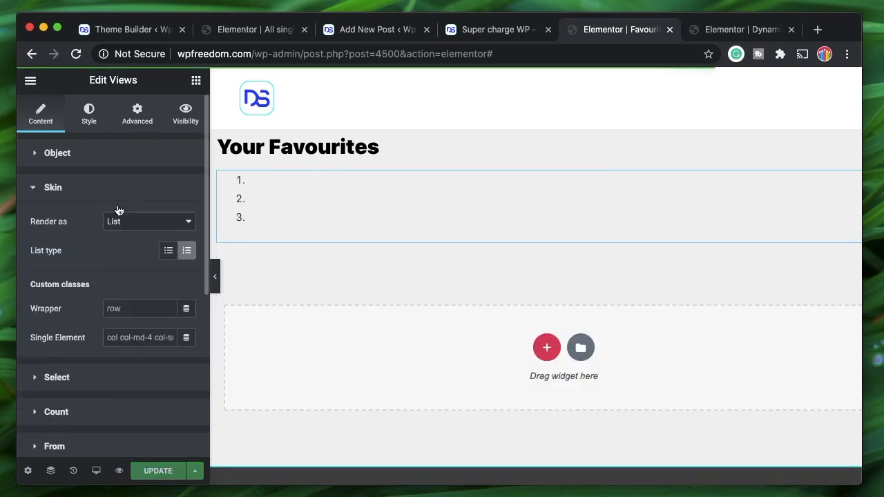
{"action": "left_click", "coordinate": [139, 220]}
{"action": "left_click", "coordinate": [138, 263]}
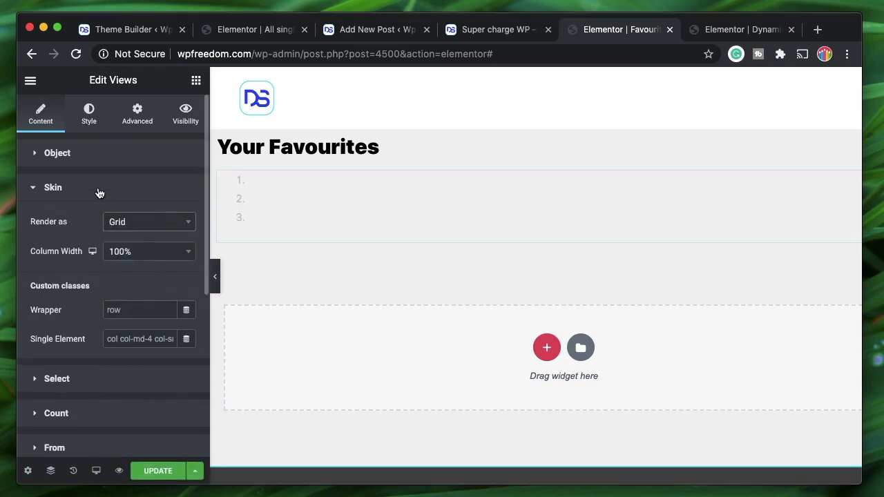
{"action": "left_click", "coordinate": [99, 192]}
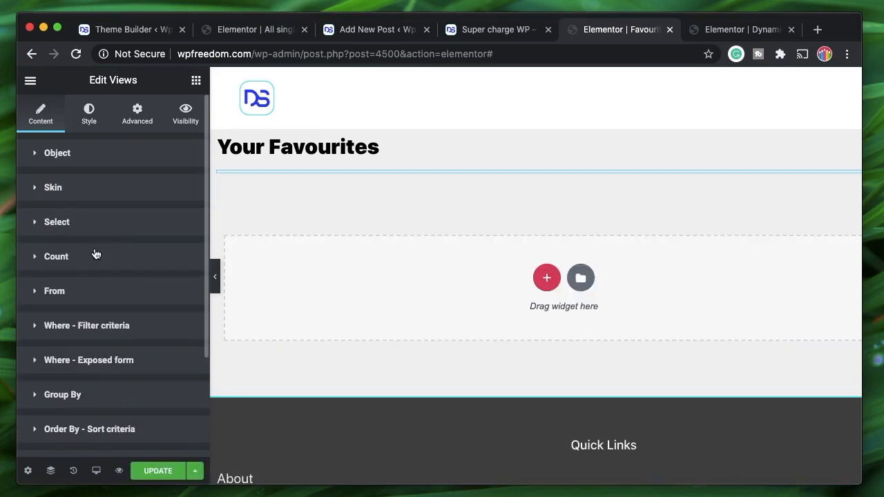
Step: Update the Favourites page with the Views changes and reload its editor
{"action": "left_click", "coordinate": [81, 232]}
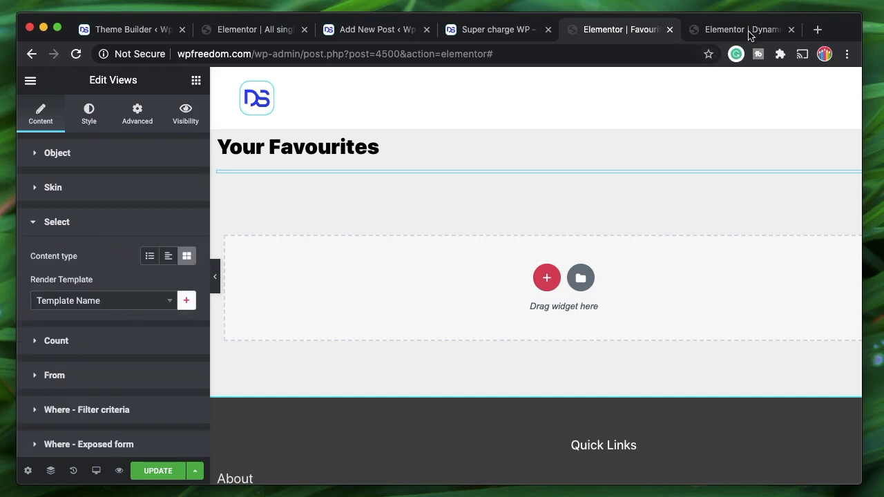
{"action": "left_click", "coordinate": [708, 30]}
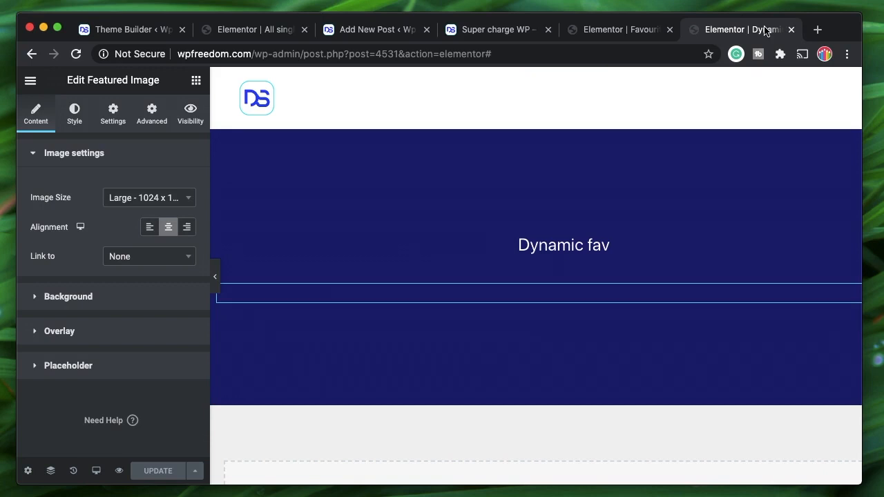
{"action": "left_click", "coordinate": [605, 23]}
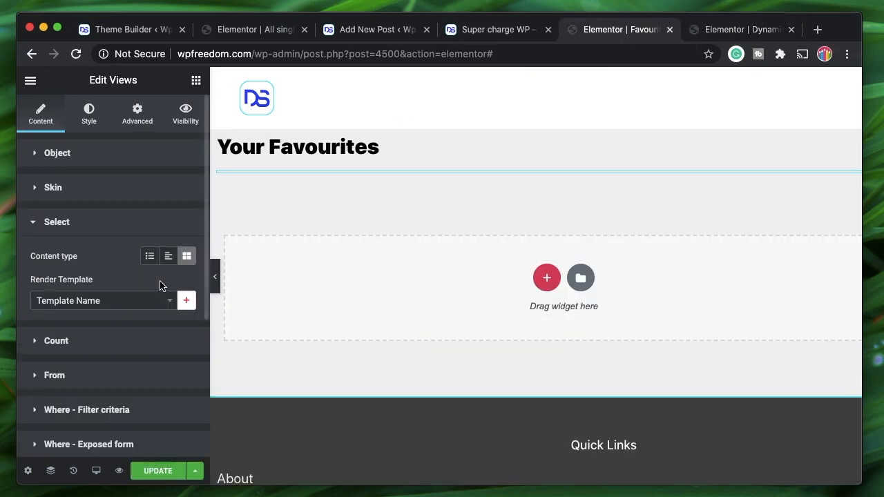
{"action": "left_click", "coordinate": [165, 475]}
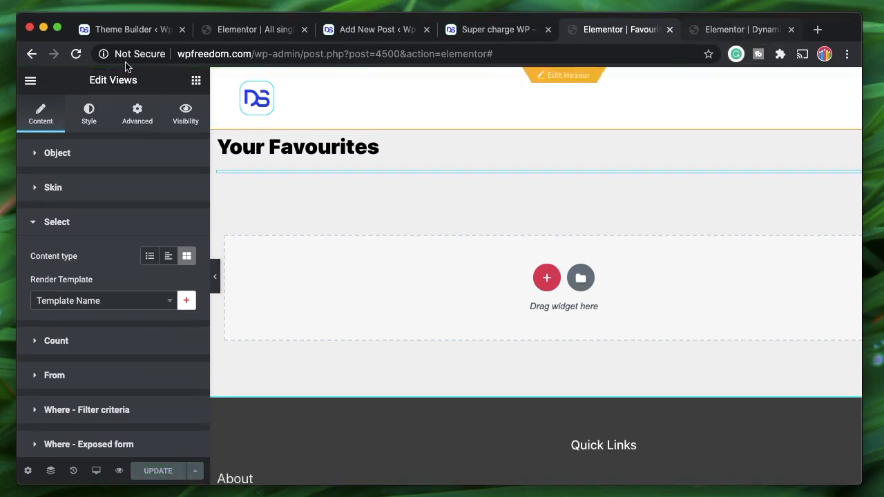
{"action": "left_click", "coordinate": [76, 54]}
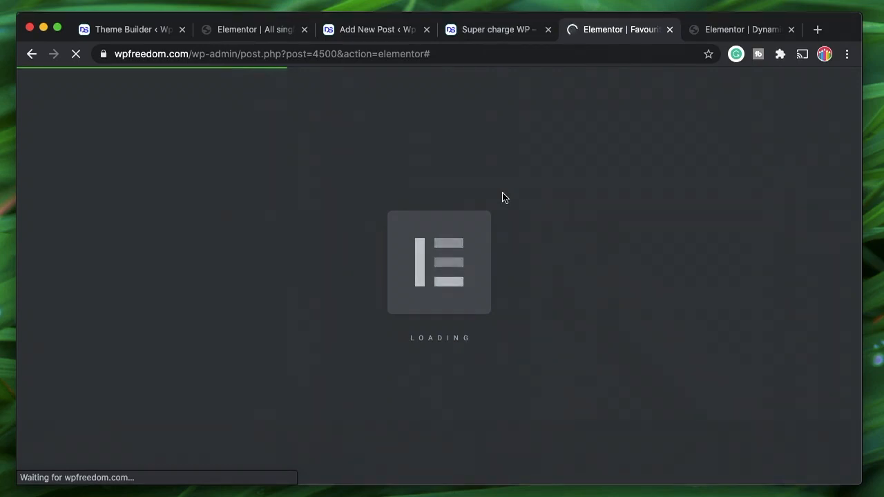
{"action": "left_click", "coordinate": [739, 30]}
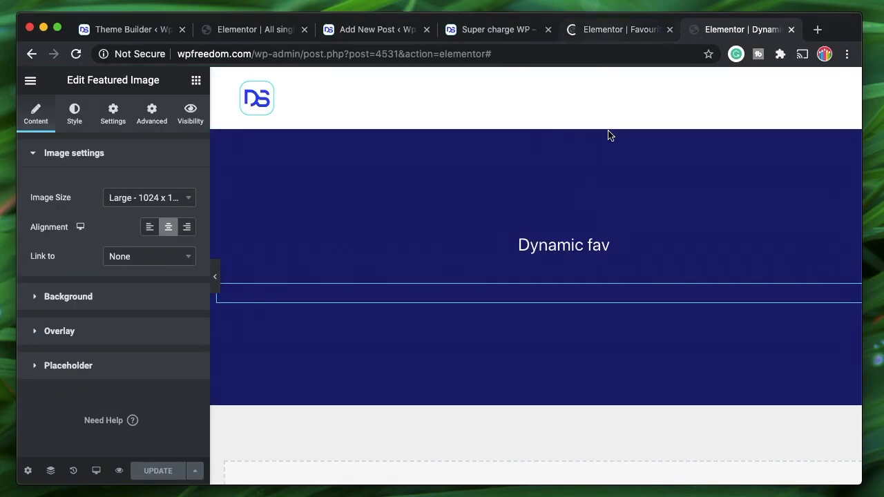
{"action": "left_click", "coordinate": [604, 29]}
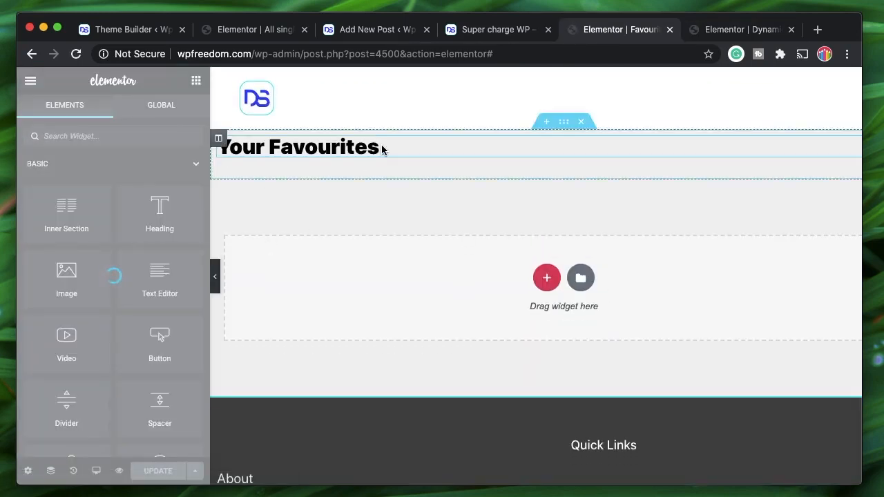
Step: Select the Views widget below the Your Favourites heading and set its render template to Dynamic fav
{"action": "left_click", "coordinate": [381, 150]}
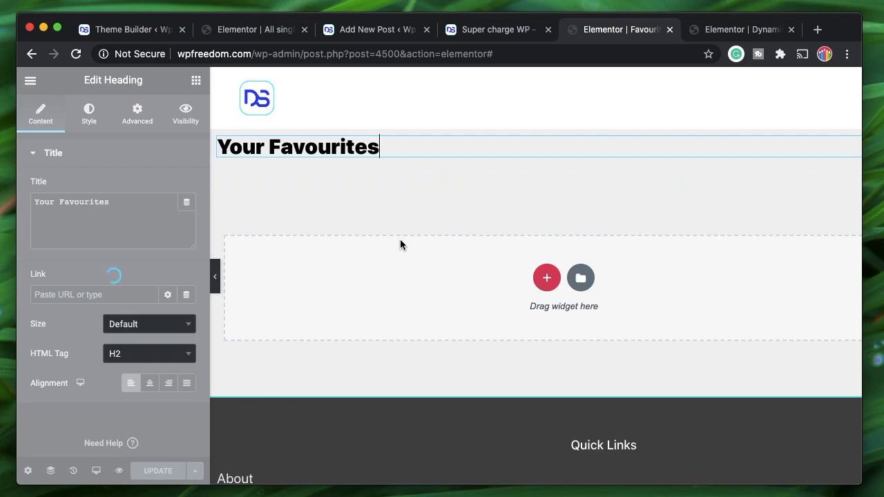
{"action": "left_click", "coordinate": [50, 471]}
{"action": "left_click", "coordinate": [736, 235]}
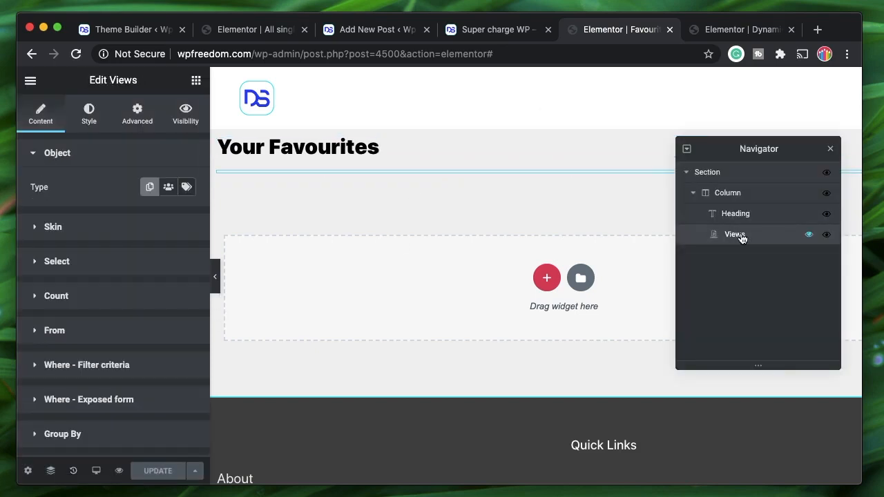
{"action": "left_click", "coordinate": [97, 267]}
{"action": "left_click", "coordinate": [131, 298]}
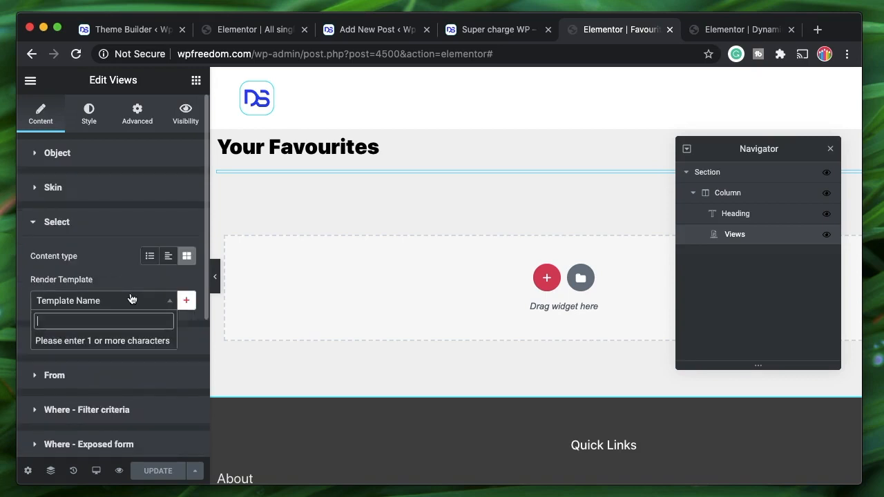
{"action": "type", "text": "dyn"}
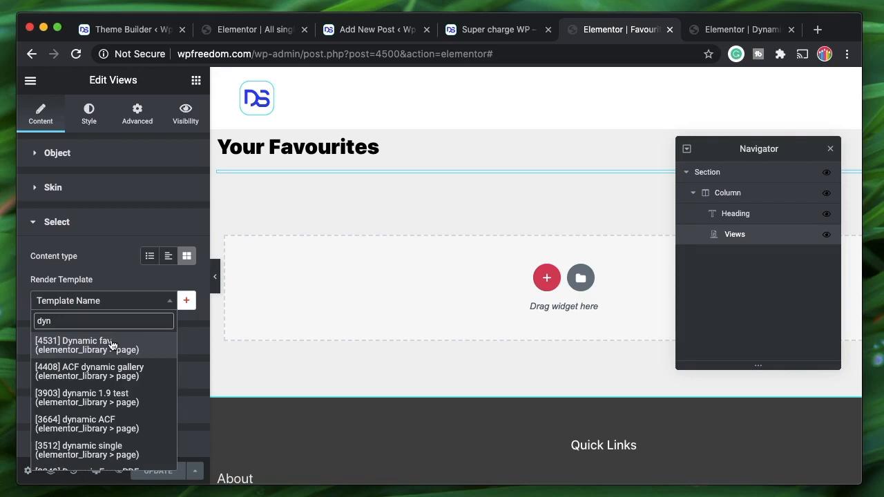
{"action": "left_click", "coordinate": [113, 342]}
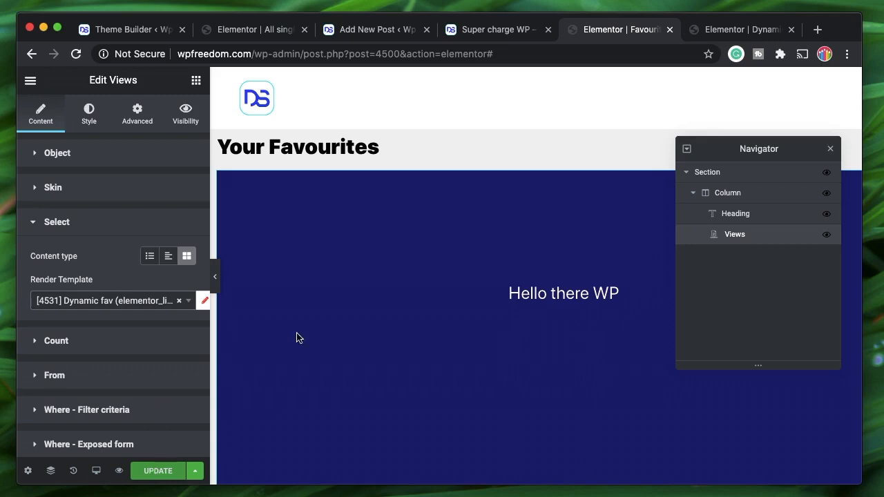
{"action": "scroll", "coordinate": [382, 338], "scroll_direction": "down", "scroll_amount": 10}
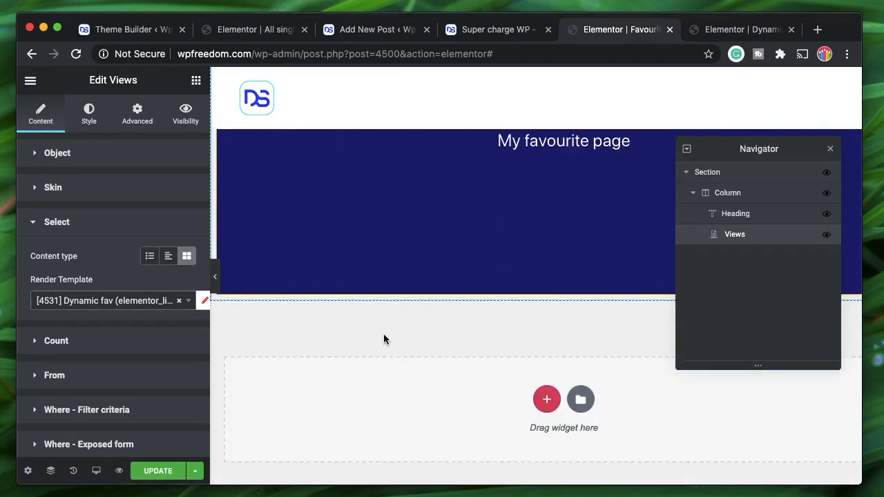
{"action": "scroll", "coordinate": [384, 338], "scroll_direction": "up", "scroll_amount": 6}
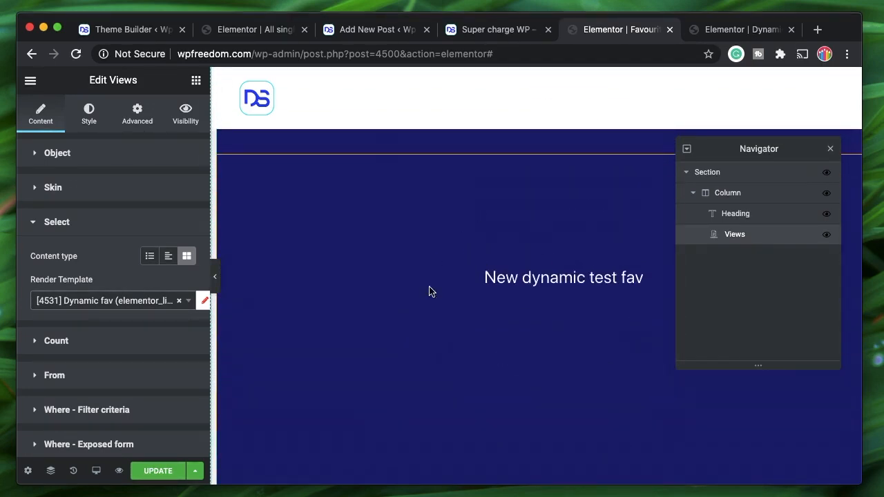
{"action": "scroll", "coordinate": [395, 336], "scroll_direction": "up", "scroll_amount": 3}
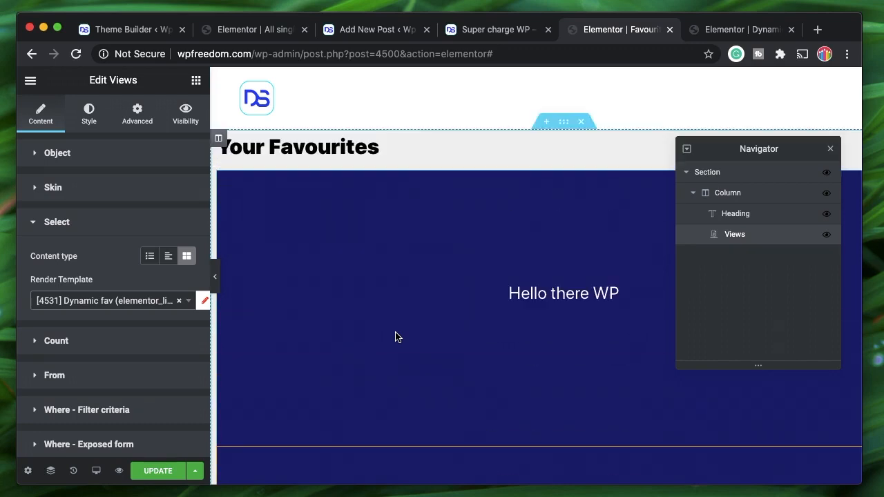
{"action": "left_click", "coordinate": [831, 149]}
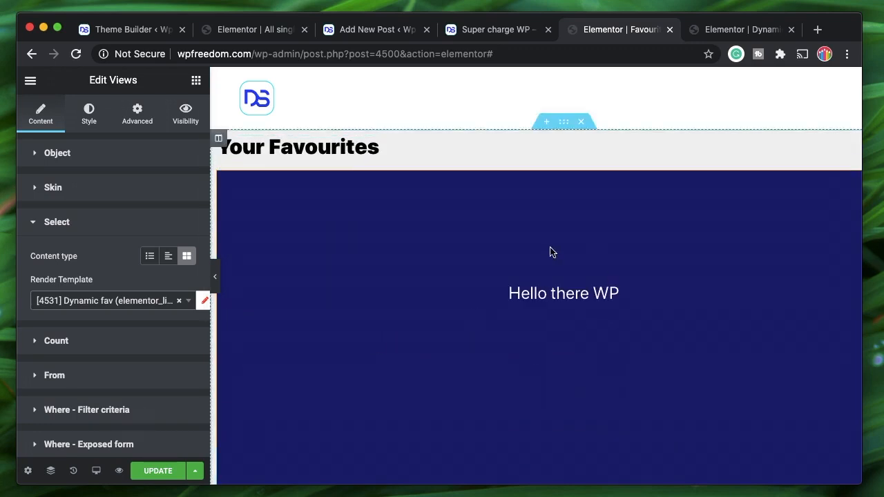
{"action": "scroll", "coordinate": [477, 316], "scroll_direction": "down", "scroll_amount": 2}
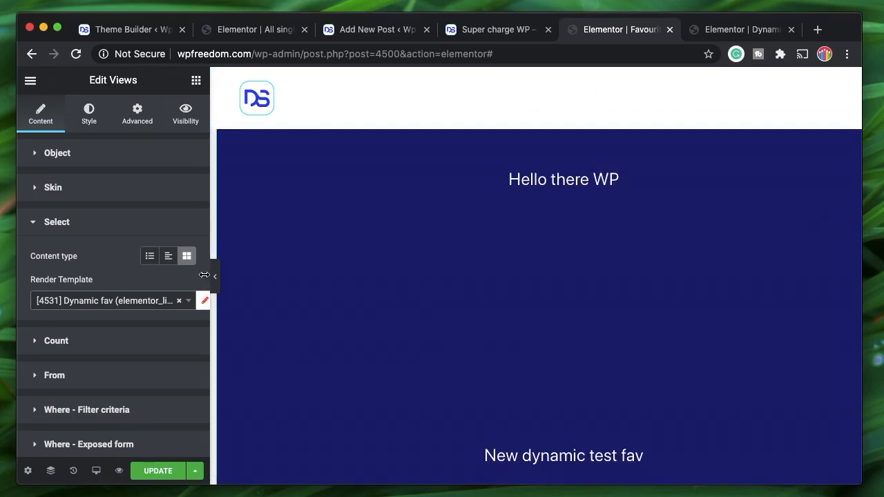
{"action": "left_click", "coordinate": [149, 257]}
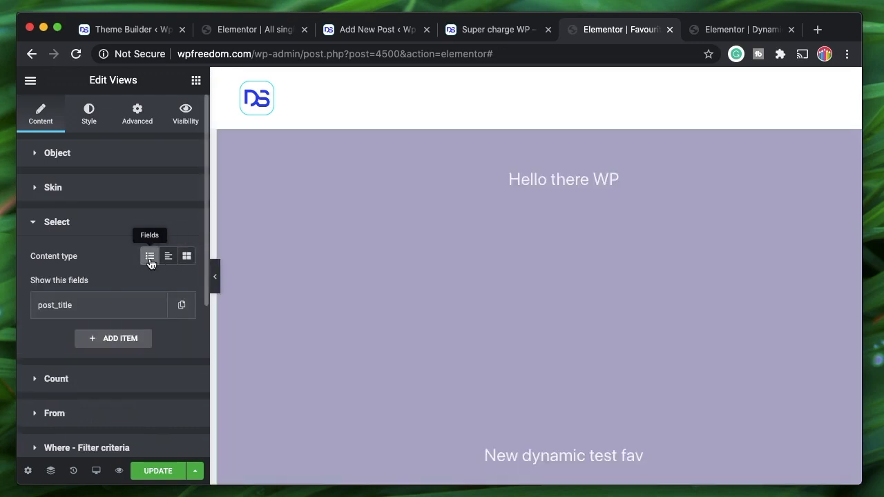
{"action": "left_click", "coordinate": [186, 256]}
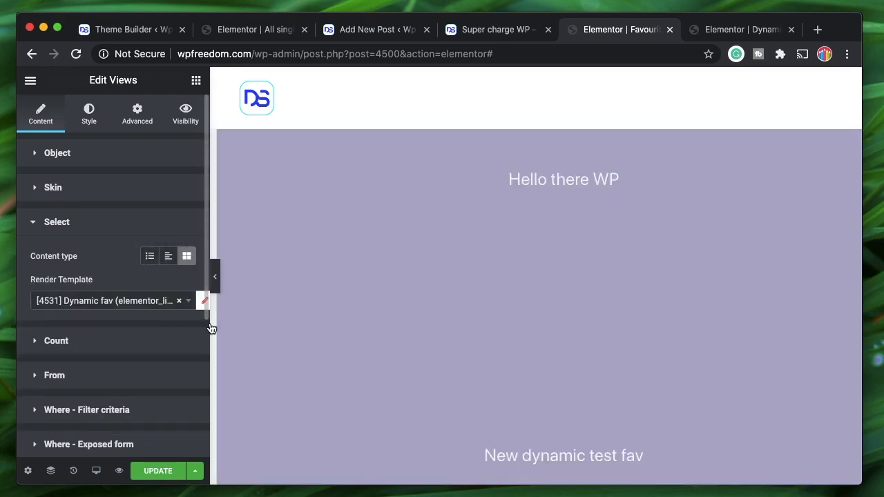
Step: Set the Views widget's skin to render as Table and update the Favourites page
{"action": "left_click", "coordinate": [76, 227]}
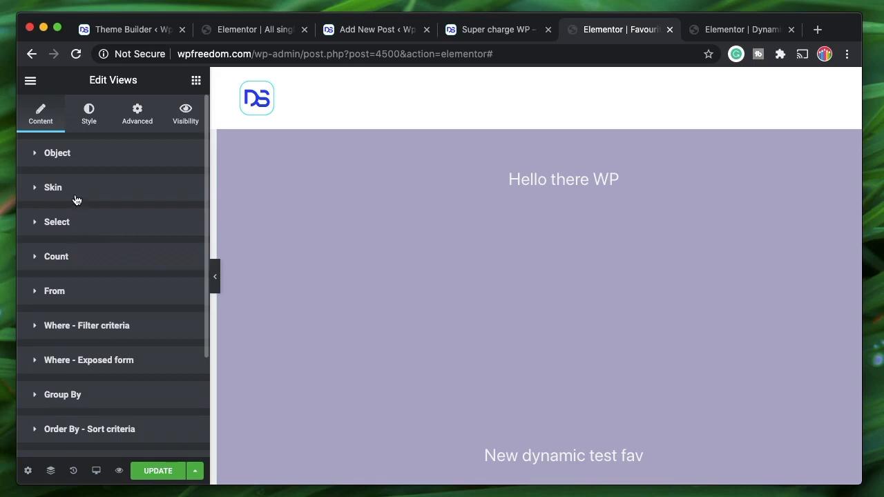
{"action": "left_click", "coordinate": [76, 201]}
{"action": "left_click", "coordinate": [143, 223]}
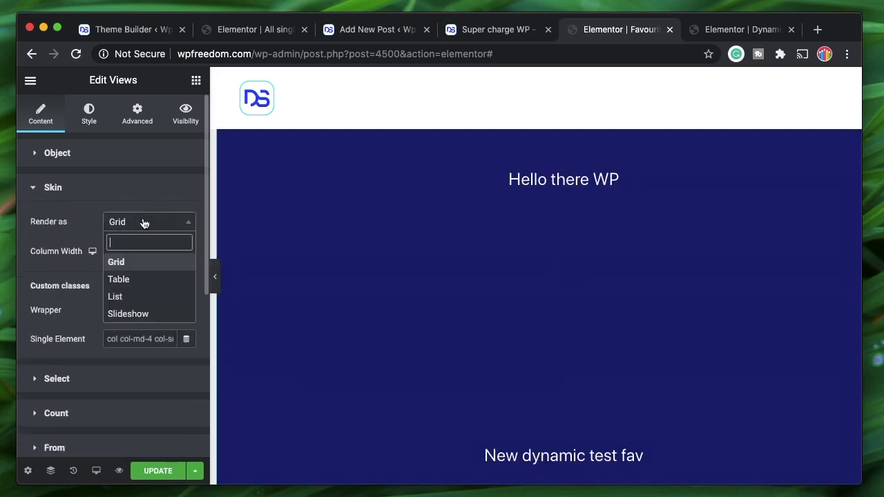
{"action": "left_click", "coordinate": [119, 280]}
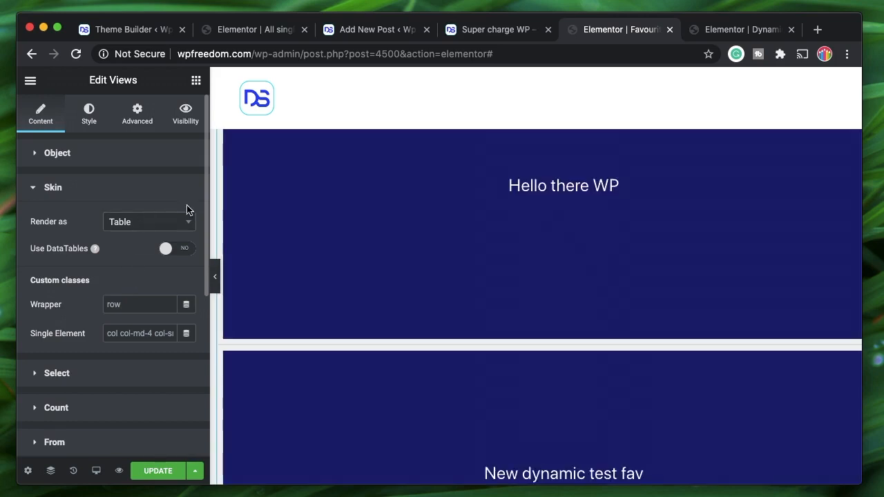
{"action": "scroll", "coordinate": [439, 255], "scroll_direction": "down", "scroll_amount": 10}
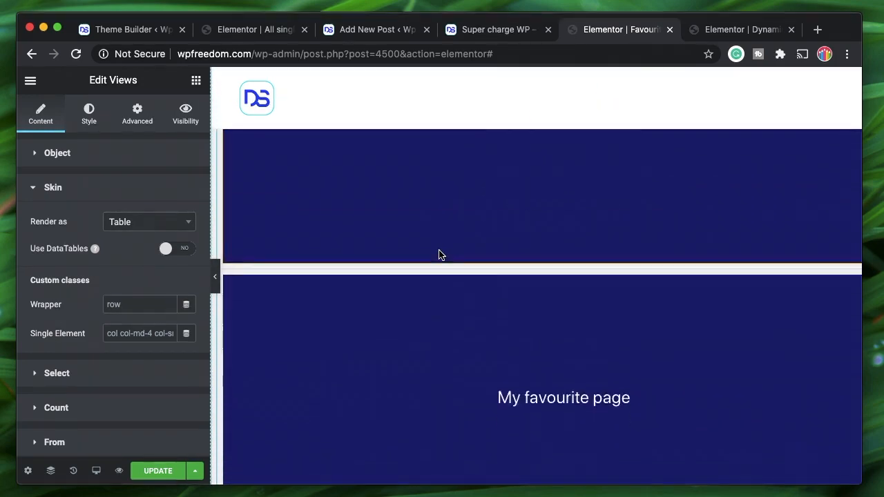
{"action": "scroll", "coordinate": [439, 254], "scroll_direction": "up", "scroll_amount": 2}
{"action": "left_click", "coordinate": [156, 473]}
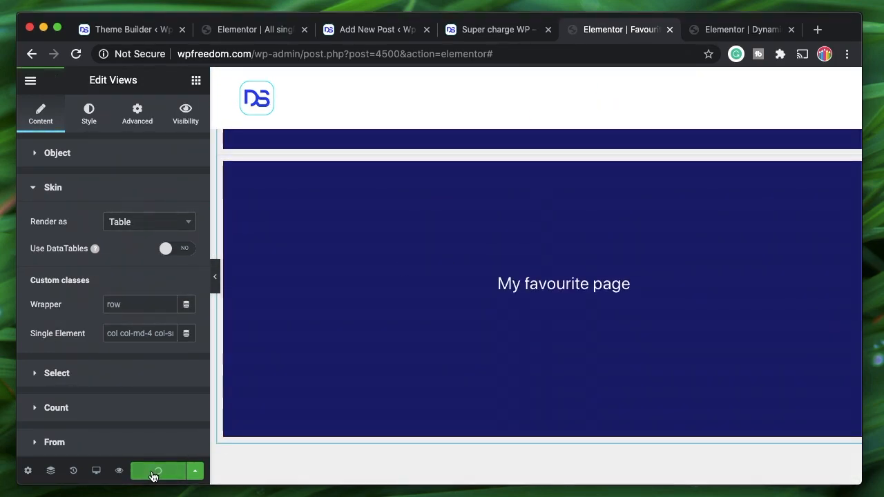
{"action": "scroll", "coordinate": [525, 330], "scroll_direction": "up", "scroll_amount": 8}
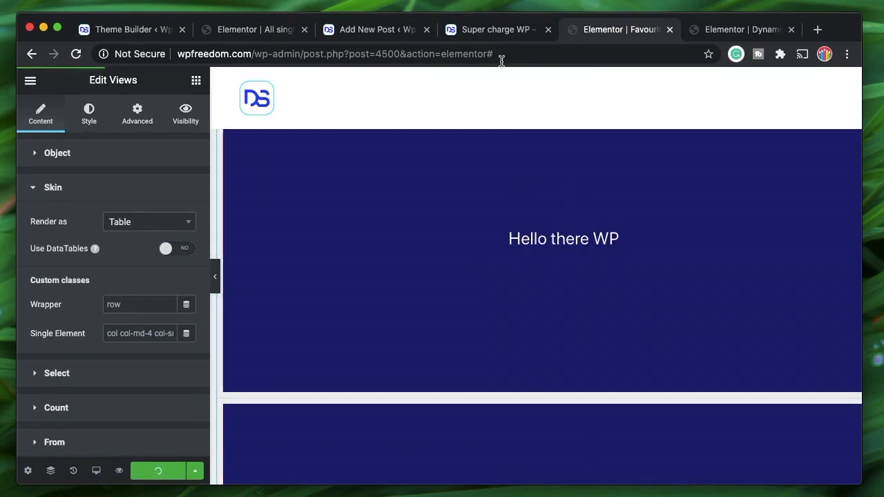
Step: Set foodiesfeed.com_Wedding_15.jpg as the featured image of the Hello there WP post and update the post
{"action": "left_click", "coordinate": [342, 38]}
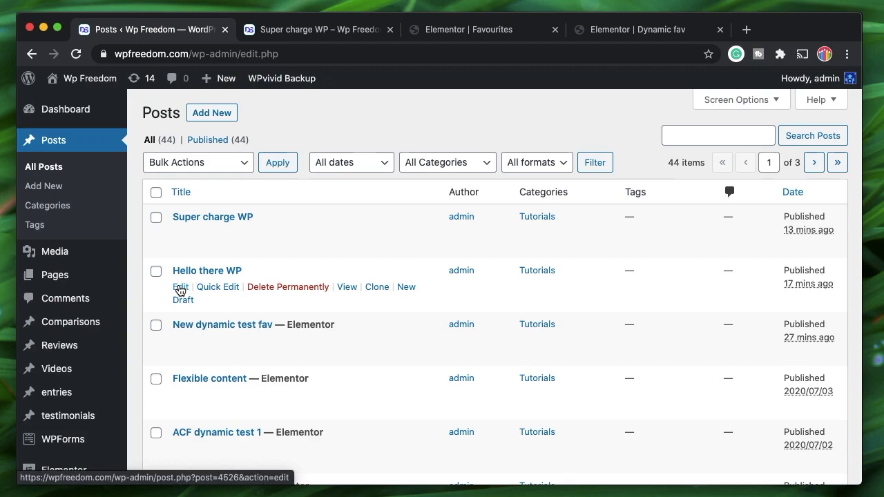
{"action": "left_click", "coordinate": [180, 287]}
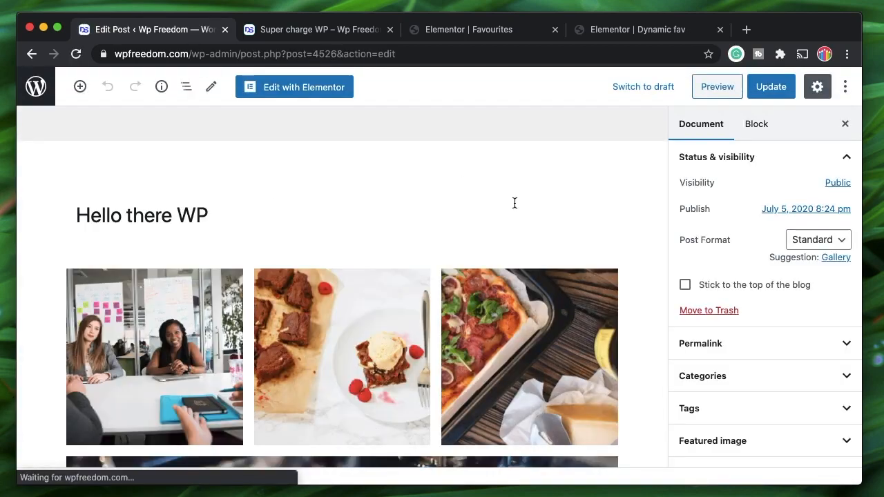
{"action": "scroll", "coordinate": [514, 202], "scroll_direction": "down", "scroll_amount": 10}
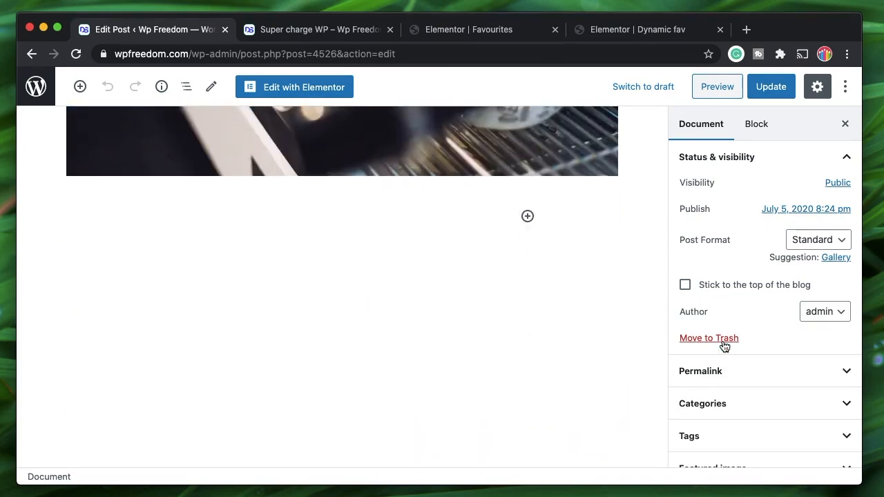
{"action": "scroll", "coordinate": [725, 346], "scroll_direction": "down", "scroll_amount": 3}
{"action": "left_click", "coordinate": [770, 325]}
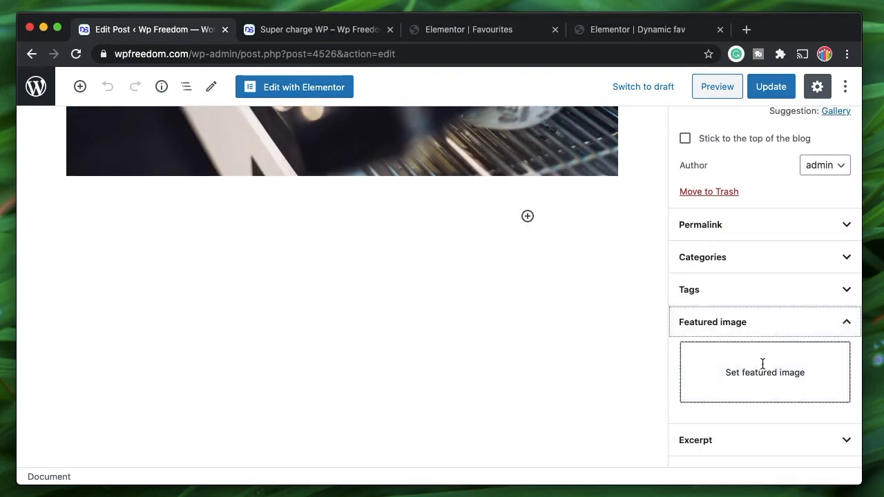
{"action": "left_click", "coordinate": [761, 365]}
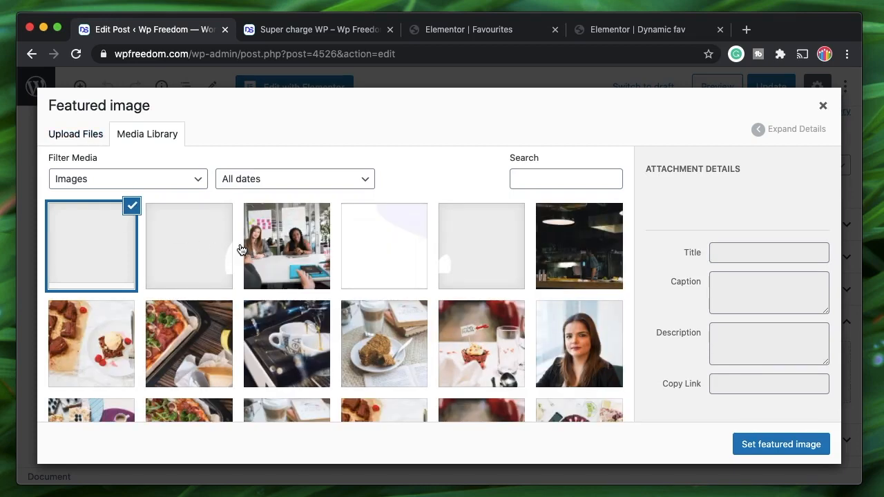
{"action": "left_click", "coordinate": [448, 338]}
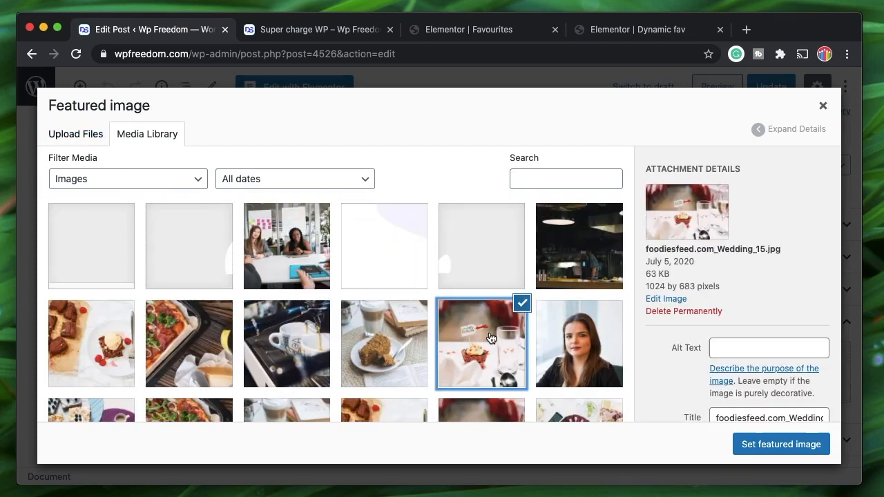
{"action": "left_click", "coordinate": [759, 444]}
{"action": "left_click", "coordinate": [770, 86]}
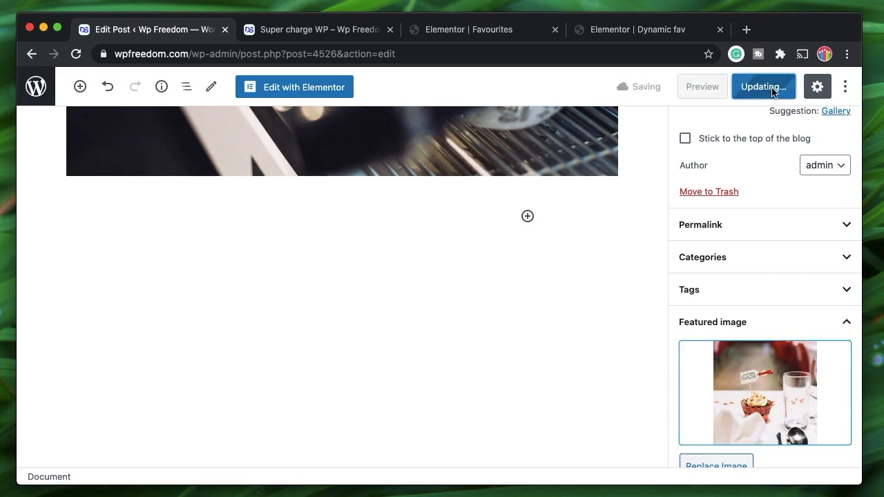
Step: Reload the Favourites page editor and check how the Hello there WP item renders with its featured image
{"action": "left_click", "coordinate": [633, 31]}
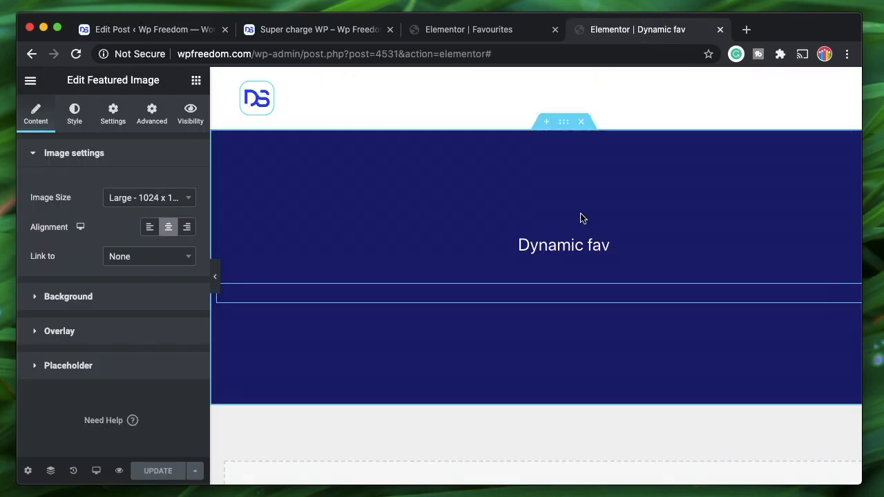
{"action": "scroll", "coordinate": [582, 218], "scroll_direction": "down", "scroll_amount": 7}
{"action": "scroll", "coordinate": [582, 218], "scroll_direction": "up", "scroll_amount": 7}
{"action": "left_click", "coordinate": [478, 29]}
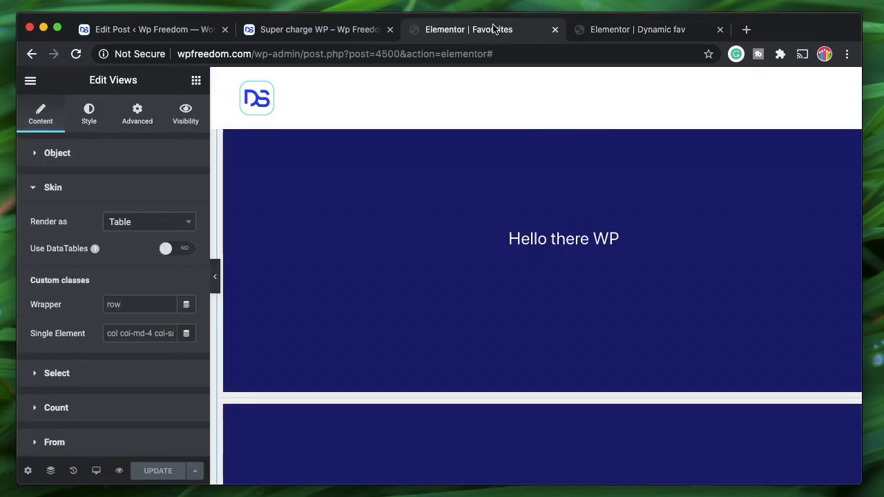
{"action": "left_click", "coordinate": [75, 54]}
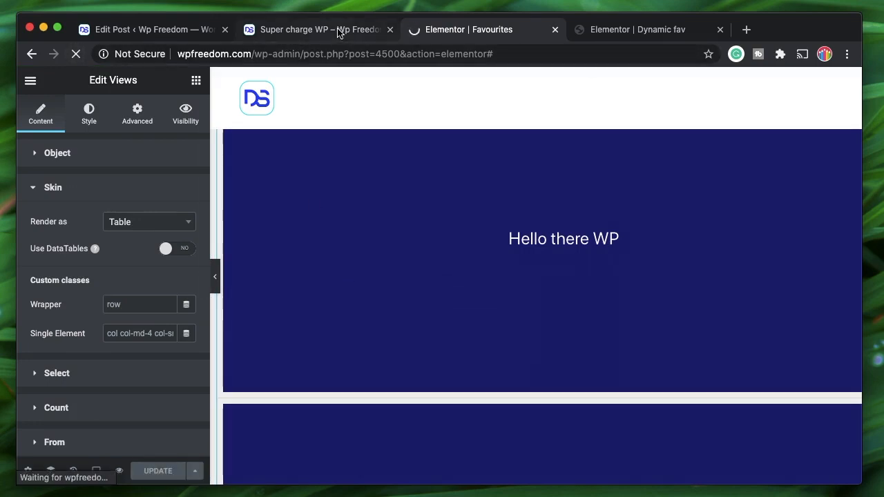
{"action": "key", "text": "super+1"}
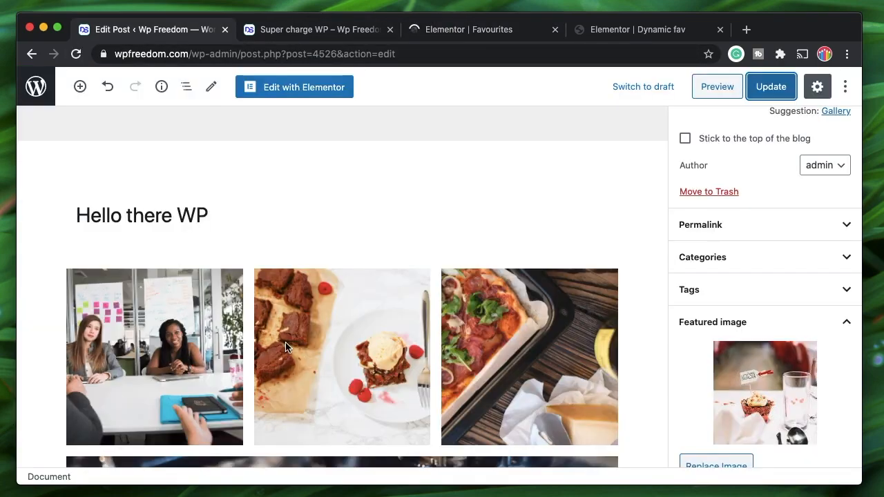
{"action": "left_click", "coordinate": [460, 31]}
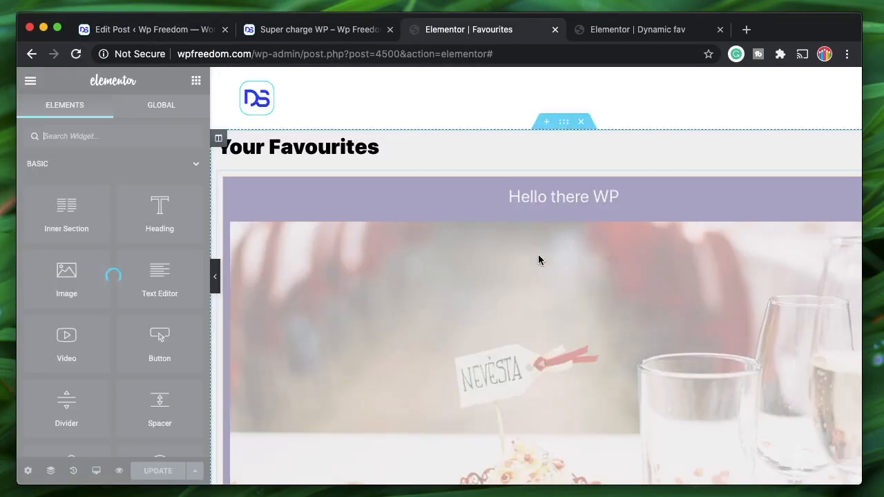
{"action": "scroll", "coordinate": [487, 281], "scroll_direction": "down", "scroll_amount": 5}
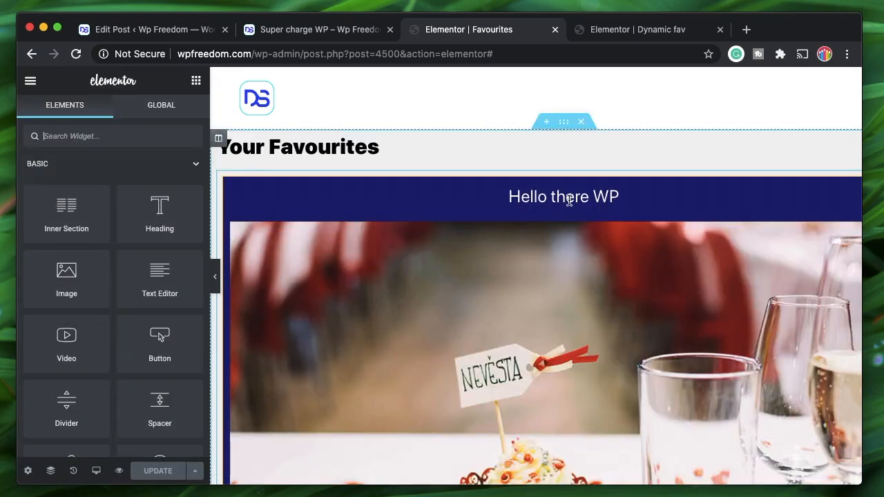
Step: Select the Views widget and review its content type and render template against the Dynamic fav template
{"action": "left_click", "coordinate": [568, 199]}
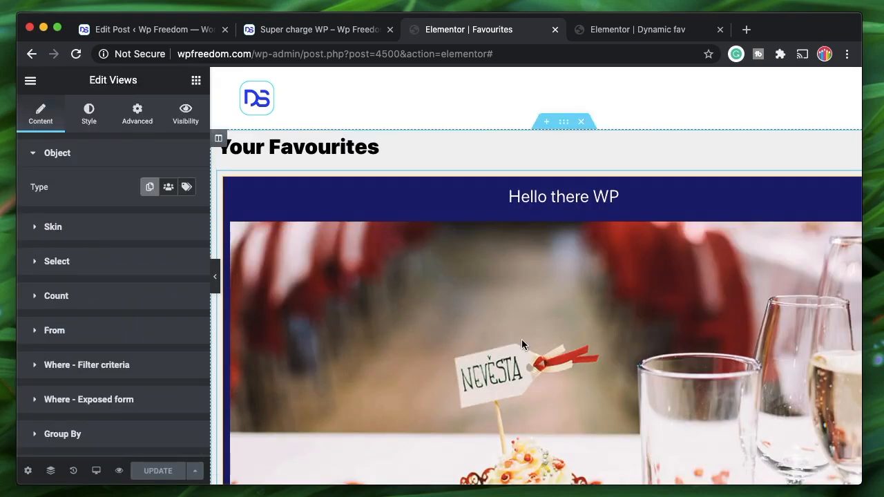
{"action": "scroll", "coordinate": [582, 242], "scroll_direction": "down", "scroll_amount": 3}
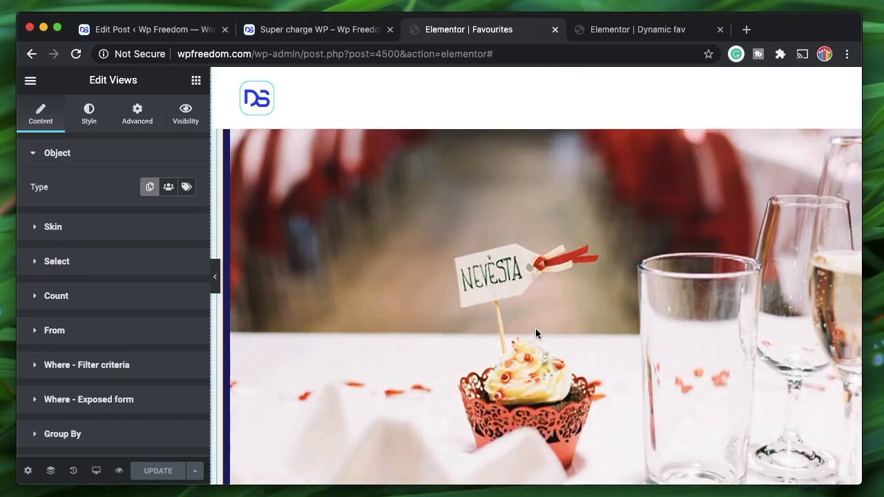
{"action": "left_click", "coordinate": [628, 29]}
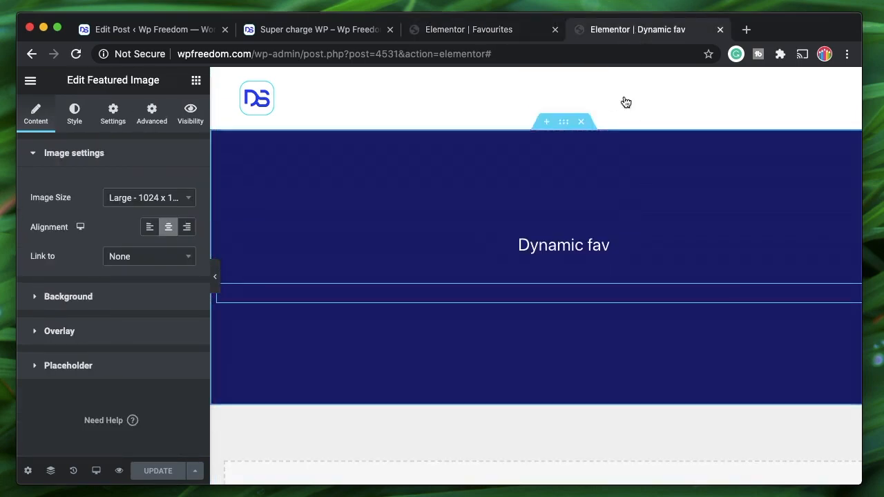
{"action": "left_click", "coordinate": [483, 30]}
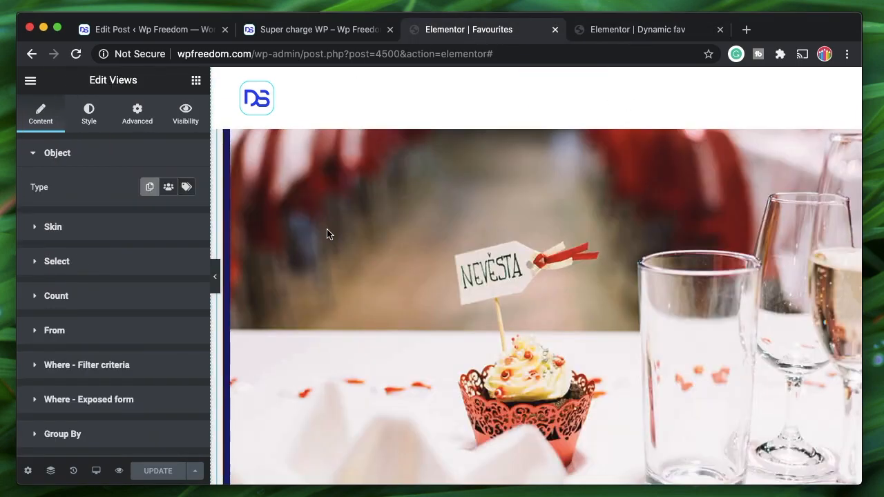
{"action": "left_click", "coordinate": [98, 272]}
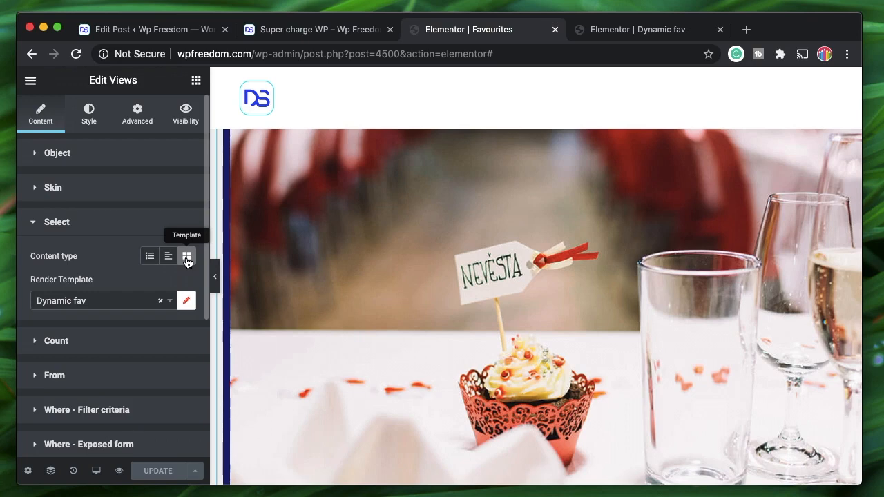
{"action": "left_click", "coordinate": [107, 230]}
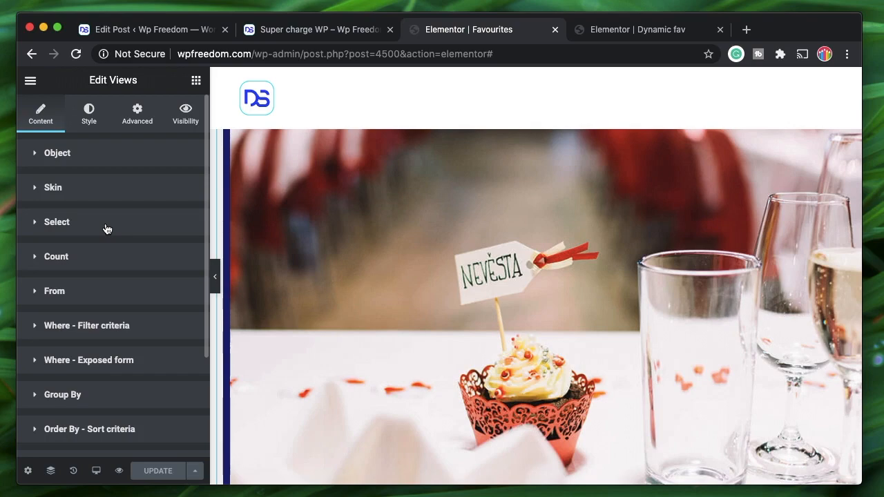
Step: Look through the favourite items rendered below the Your Favourites heading
{"action": "scroll", "coordinate": [512, 273], "scroll_direction": "up", "scroll_amount": 2}
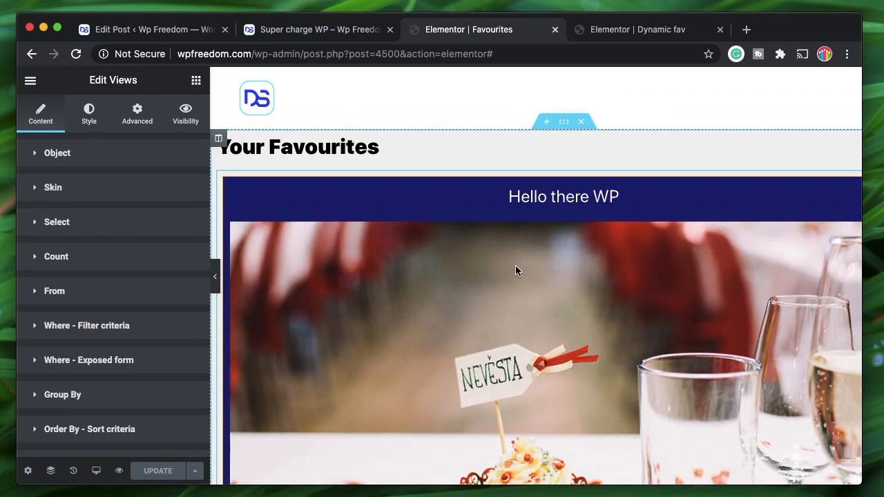
{"action": "scroll", "coordinate": [531, 288], "scroll_direction": "down", "scroll_amount": 10}
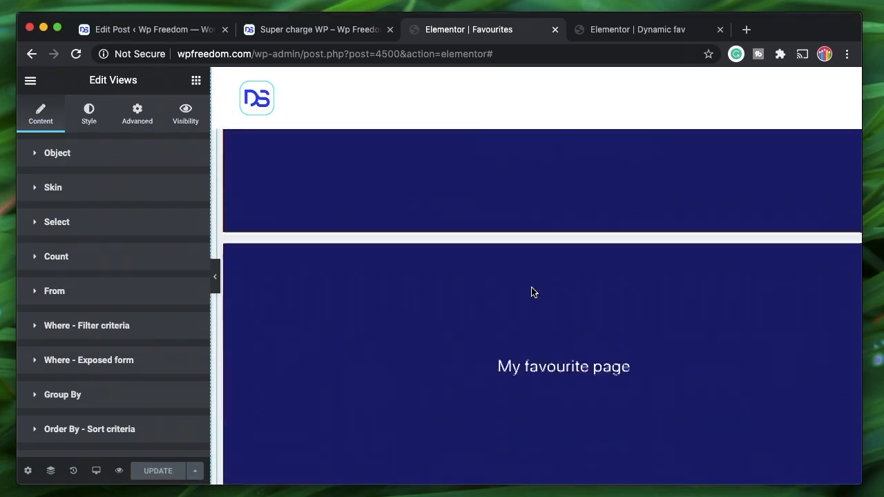
{"action": "scroll", "coordinate": [531, 288], "scroll_direction": "up", "scroll_amount": 10}
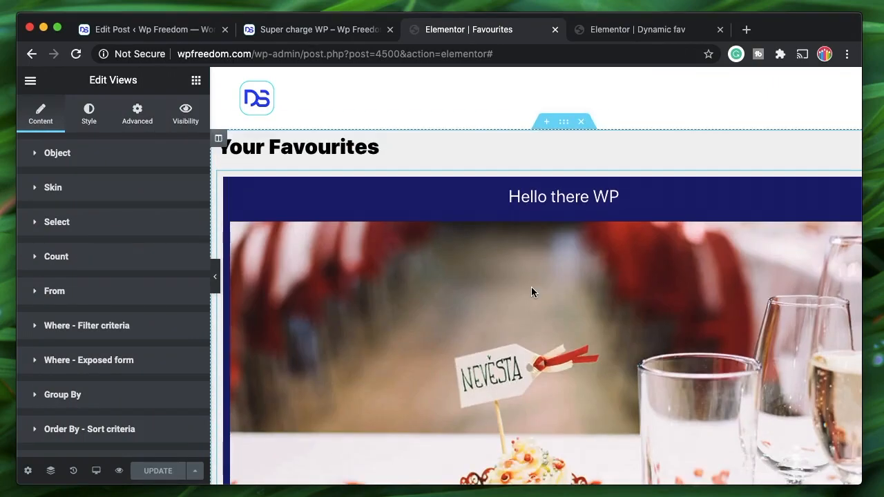